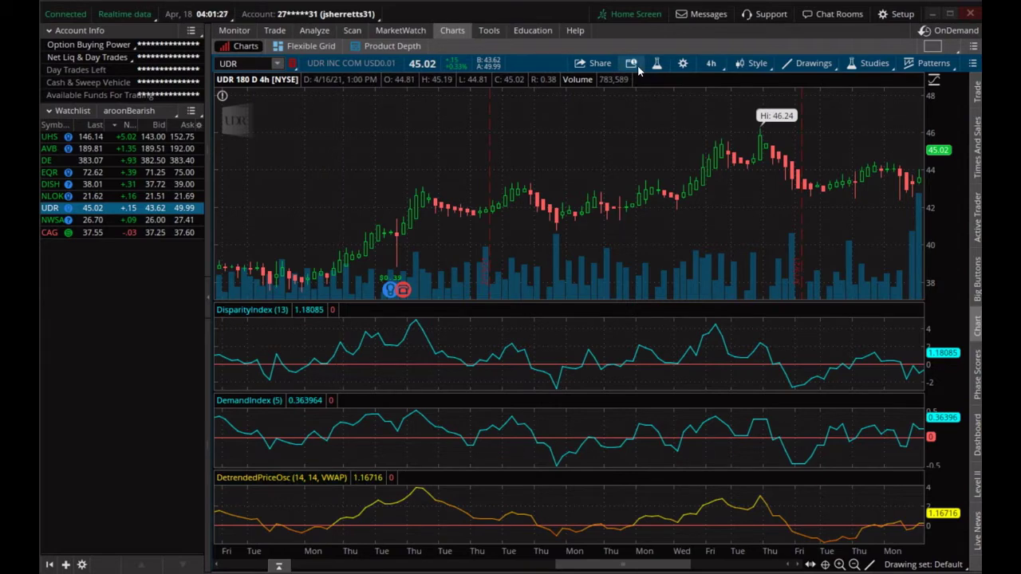
Step: Set the DetrendedPriceOsc study's price input to IMP VOLATILITY and apply it to the UDR chart
click(657, 63)
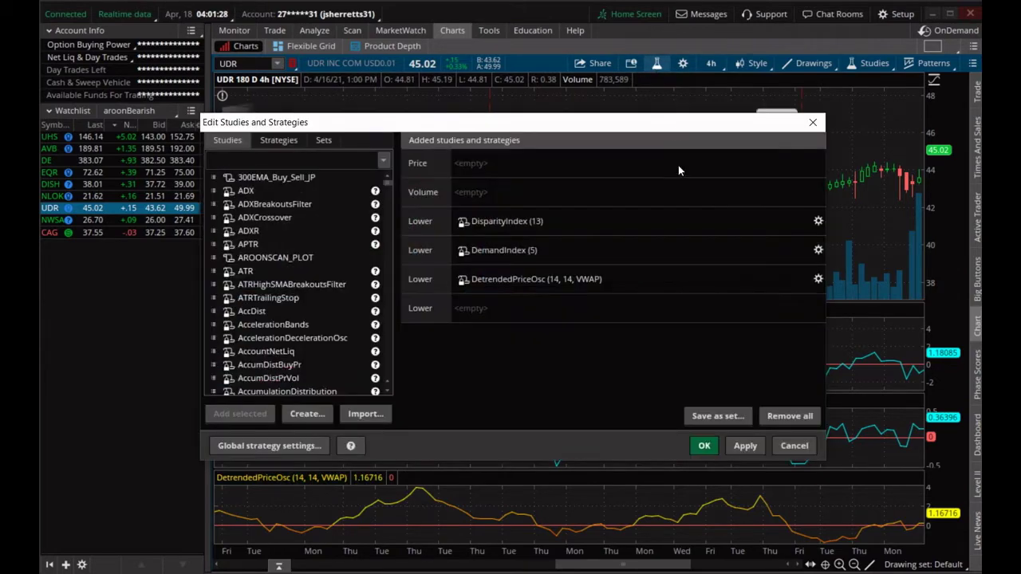
click(818, 278)
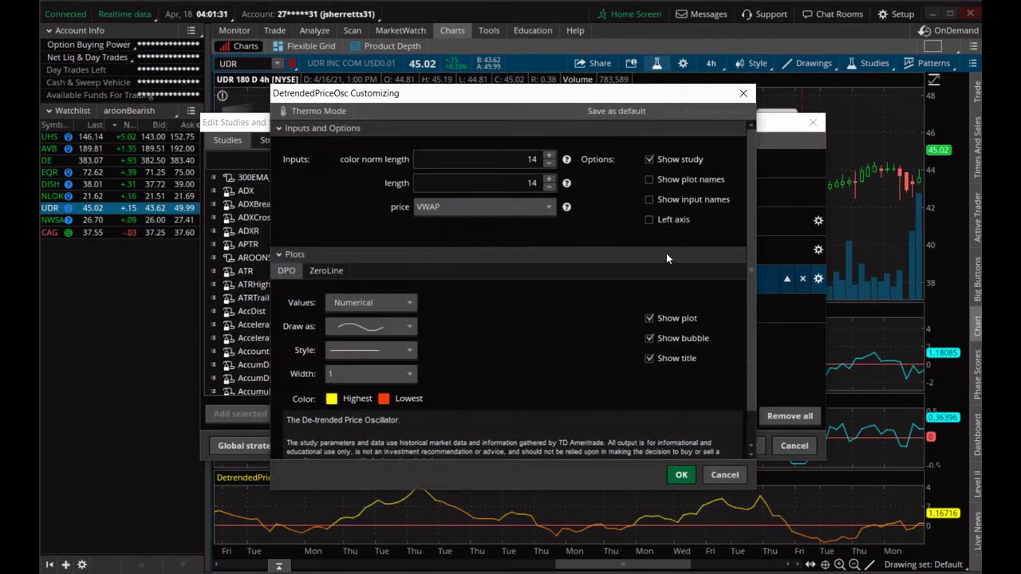
click(498, 207)
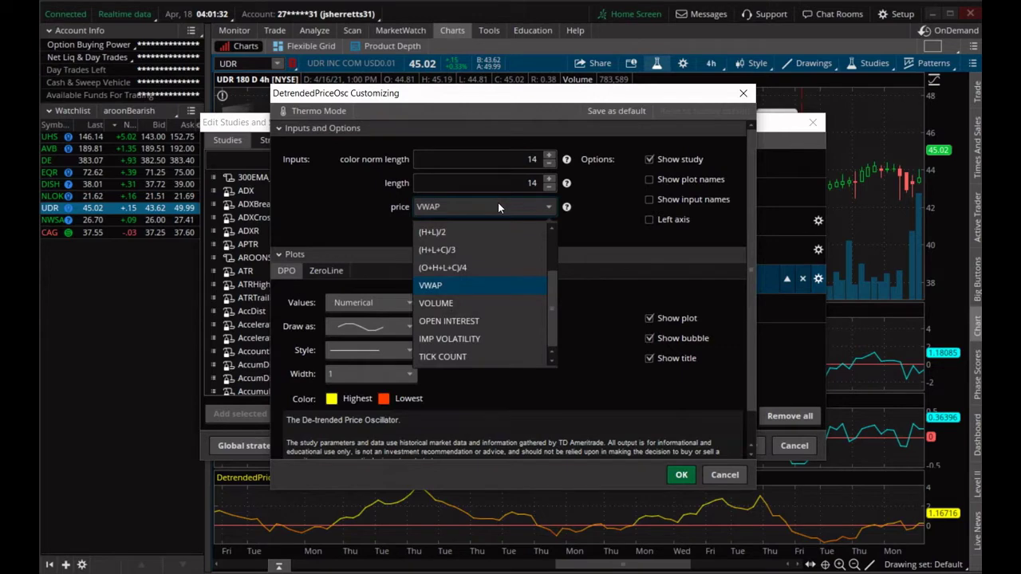
click(484, 340)
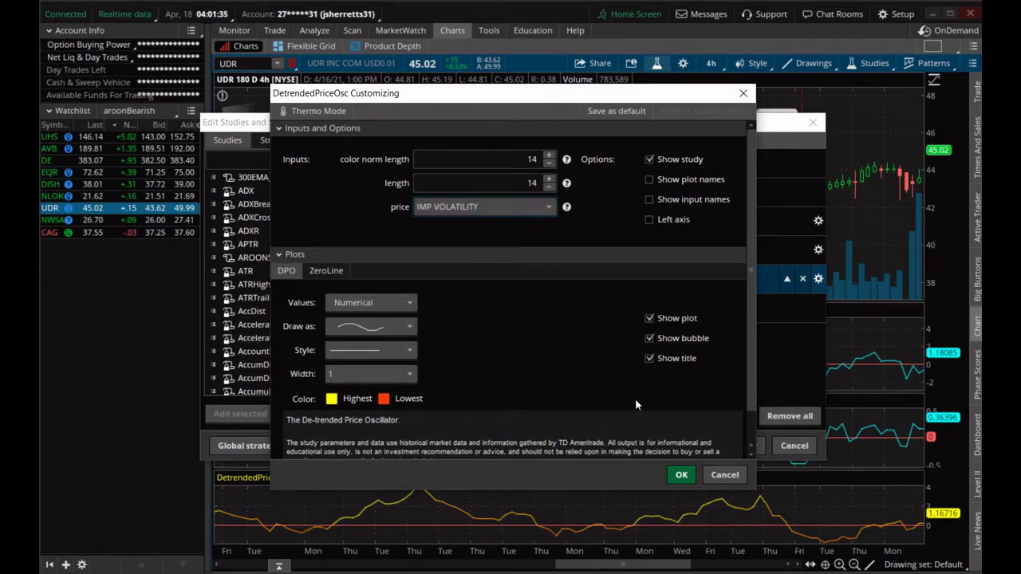
click(681, 475)
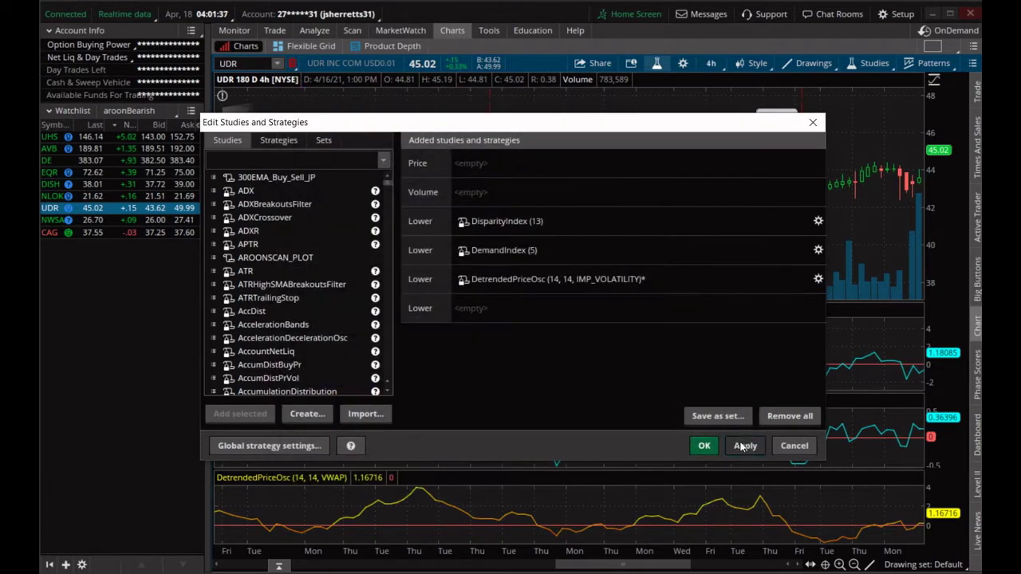
click(742, 446)
click(712, 446)
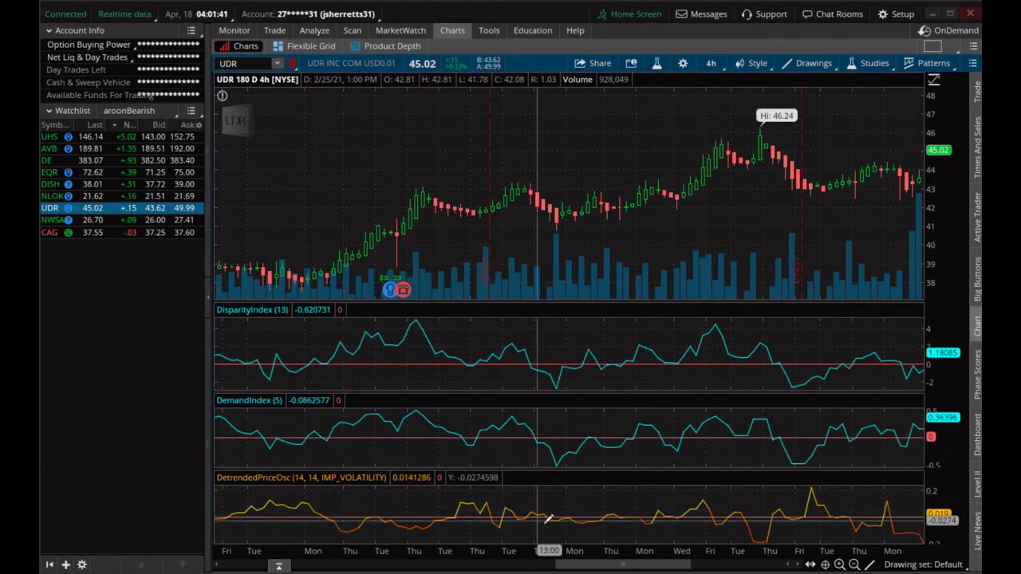
Step: Switch the UDR chart's time frame to one year of daily bars (1 Y : 1D)
scroll(678, 517, down, 10)
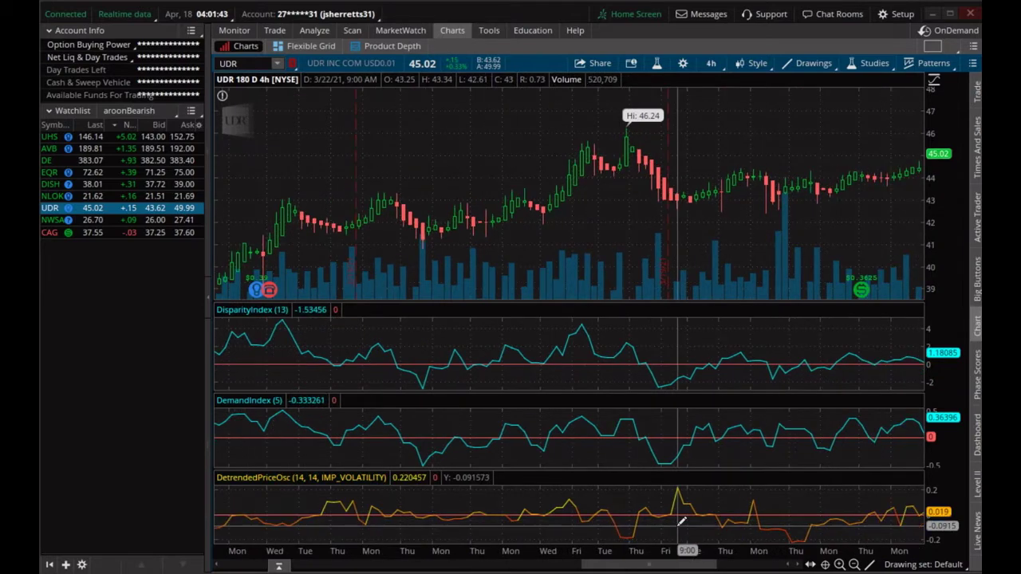
scroll(684, 517, down, 2)
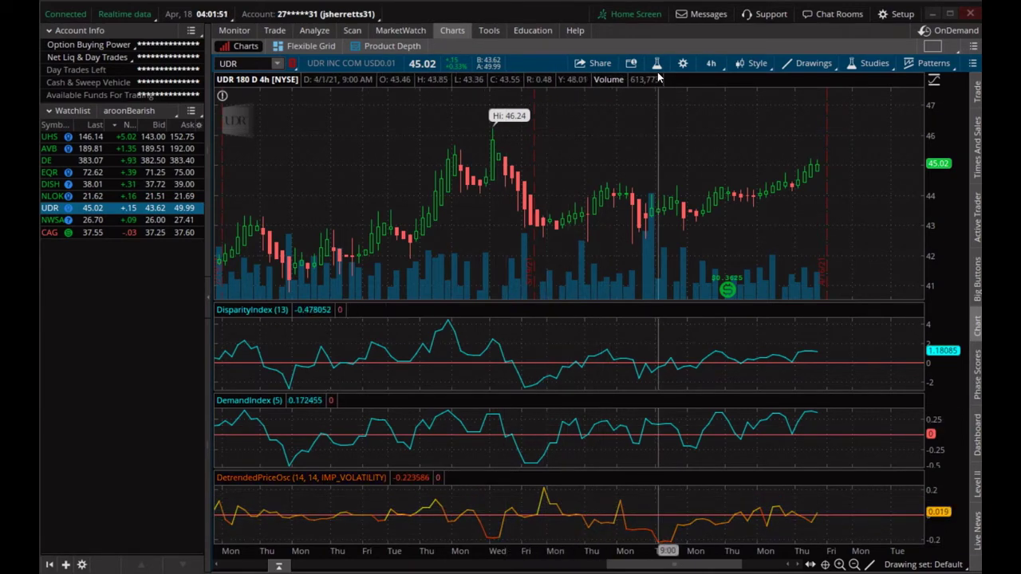
click(711, 63)
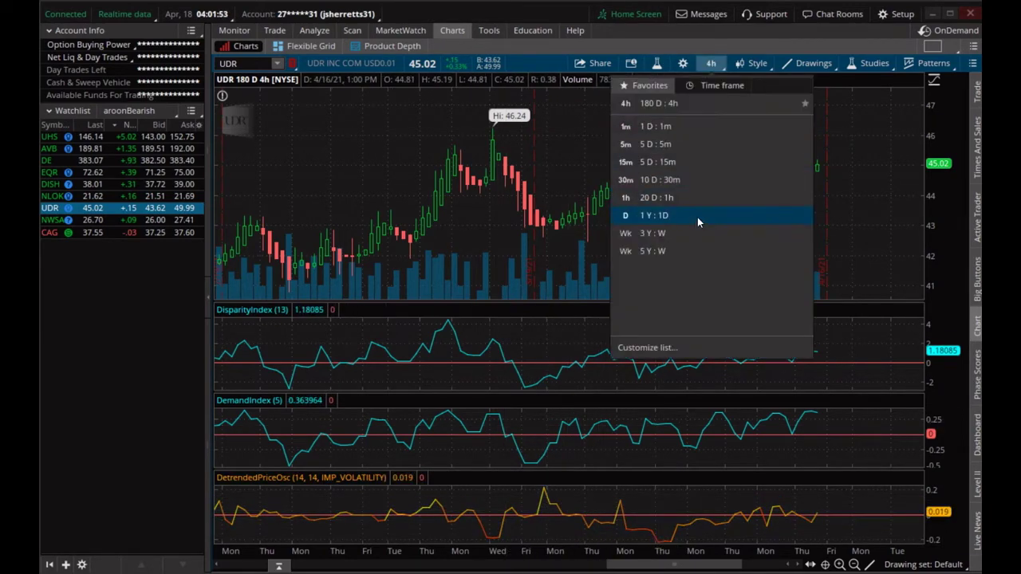
click(697, 217)
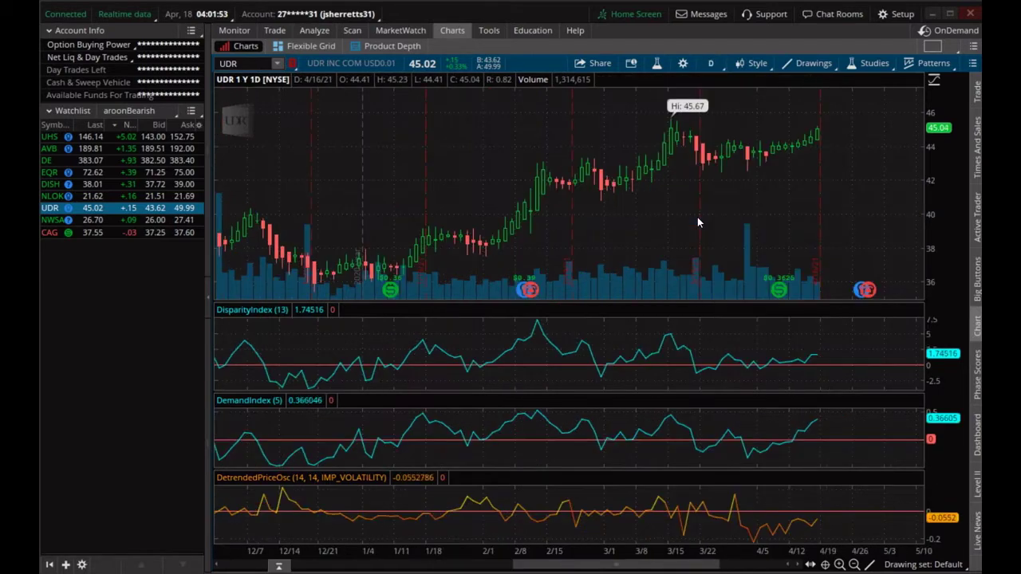
Step: Change the DetrendedPriceOsc study's price input to TICK COUNT and apply it to the daily chart
click(658, 64)
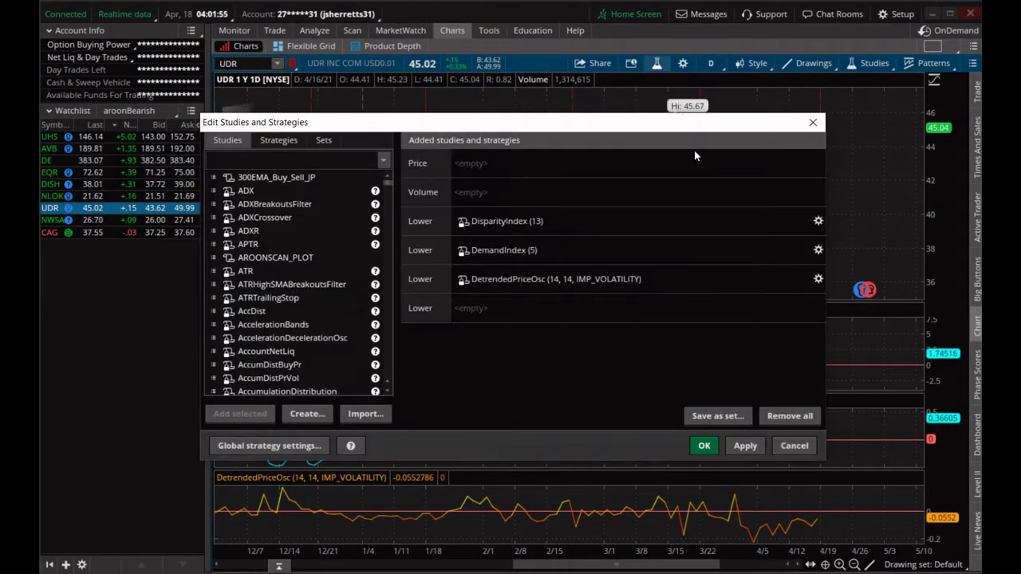
click(819, 278)
click(468, 209)
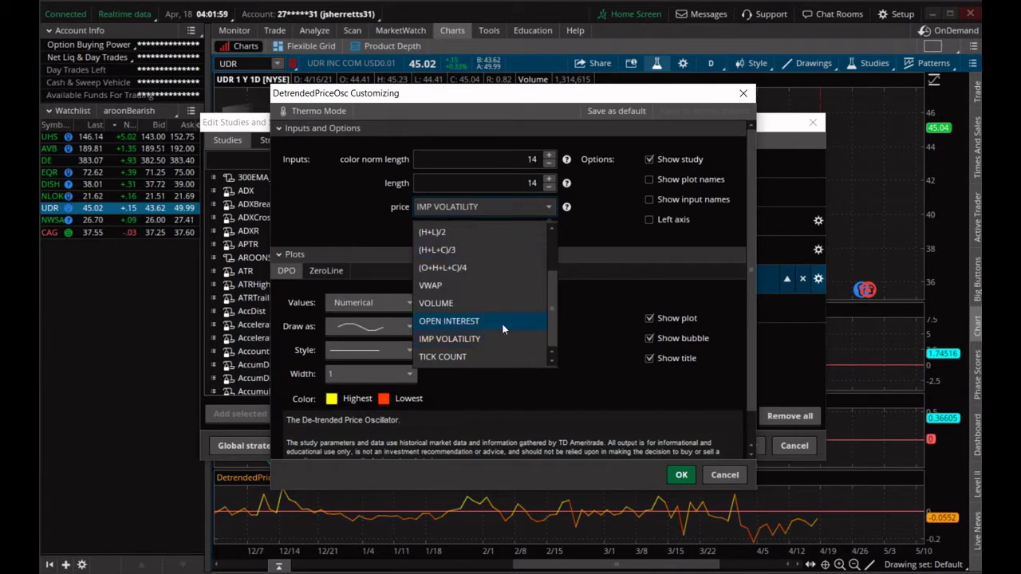
click(465, 357)
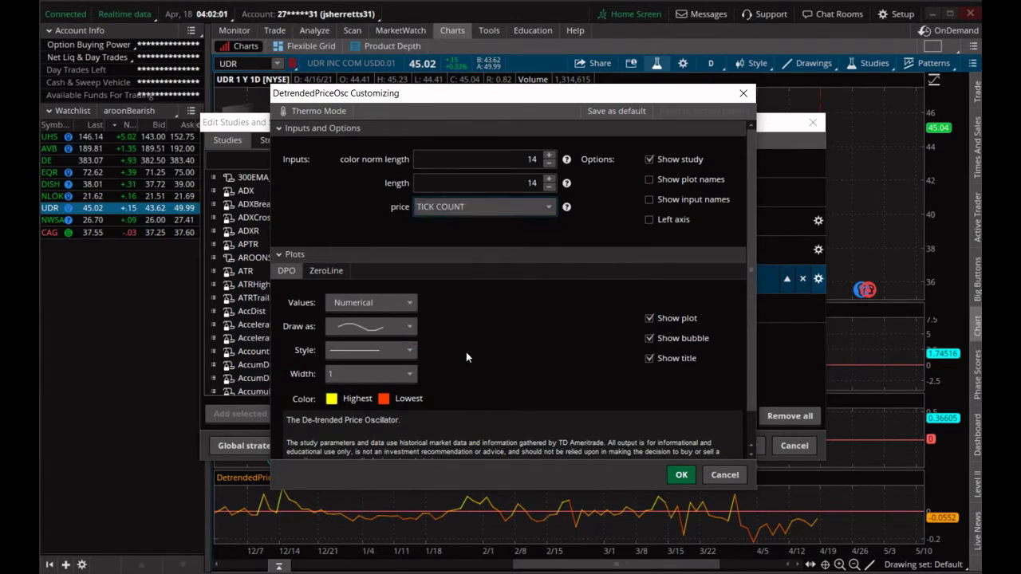
click(681, 475)
click(739, 445)
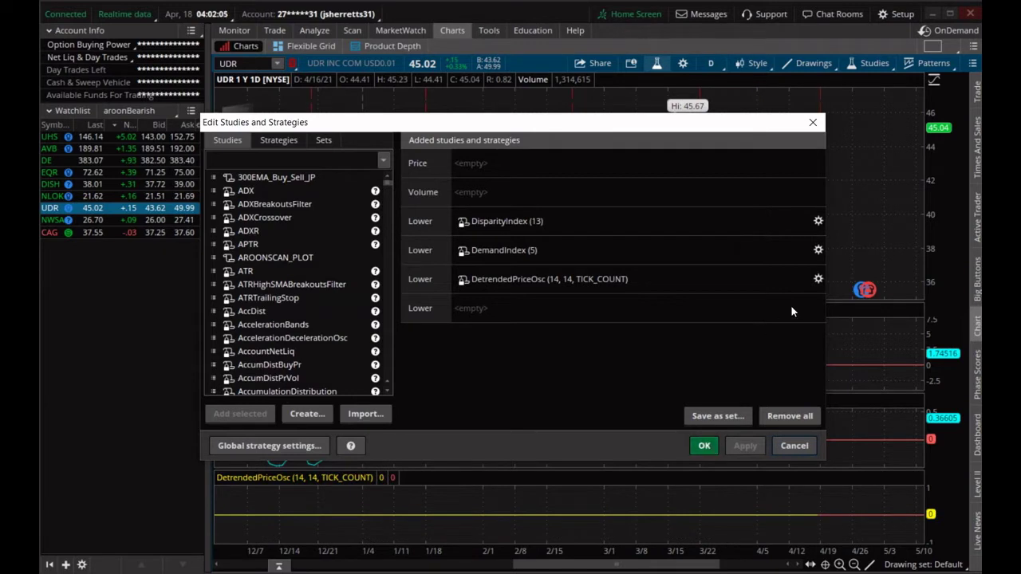
Step: Change the DetrendedPriceOsc study's price input to (H+L+C)/3 and apply it to the chart
click(818, 279)
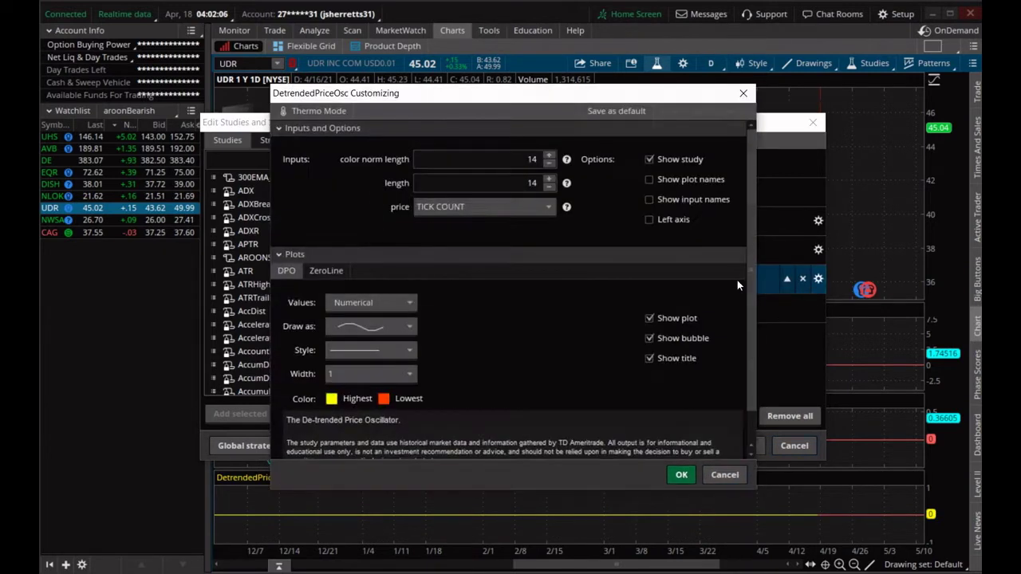
click(493, 211)
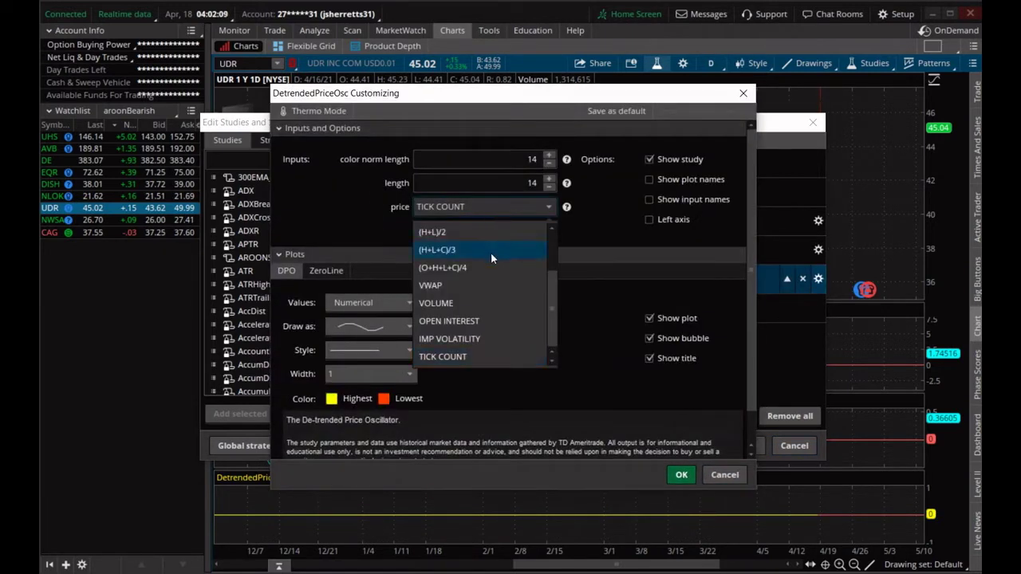
click(491, 253)
click(681, 475)
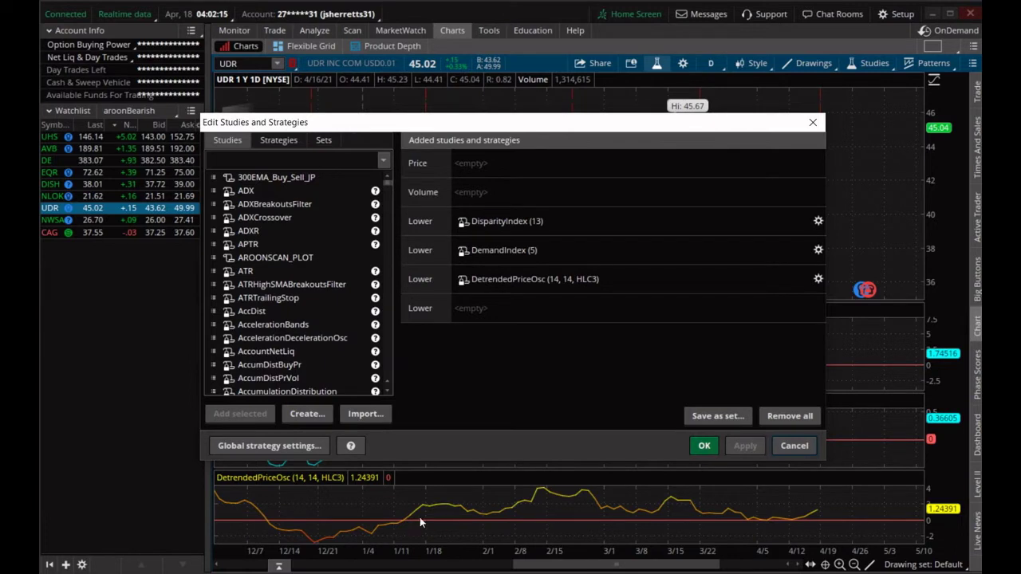
Step: Set the DetrendedPriceOsc study's price input to VWAP, apply it, and close the study settings
click(818, 278)
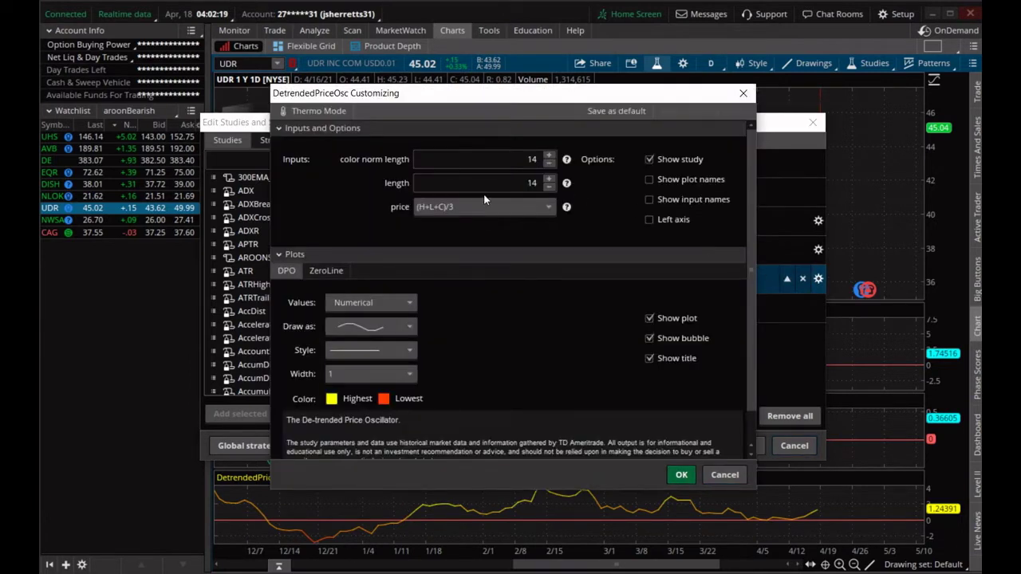
click(466, 208)
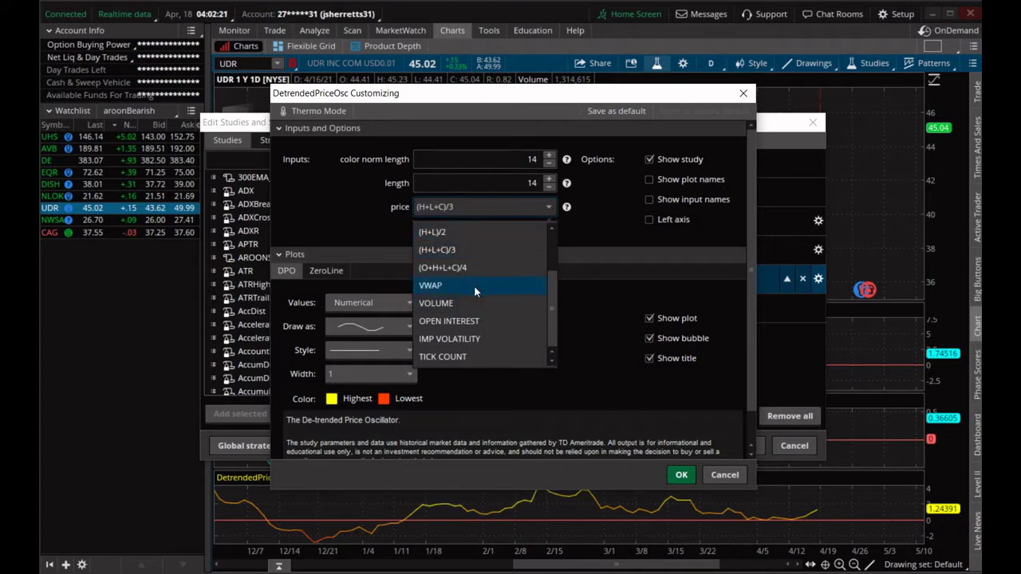
scroll(475, 285, up, 1)
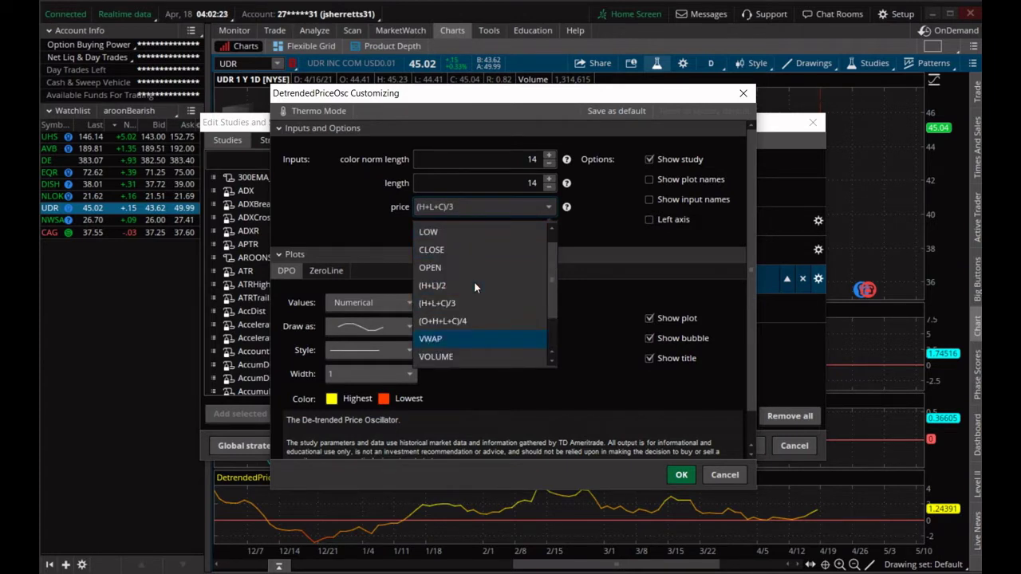
scroll(483, 320, up, 1)
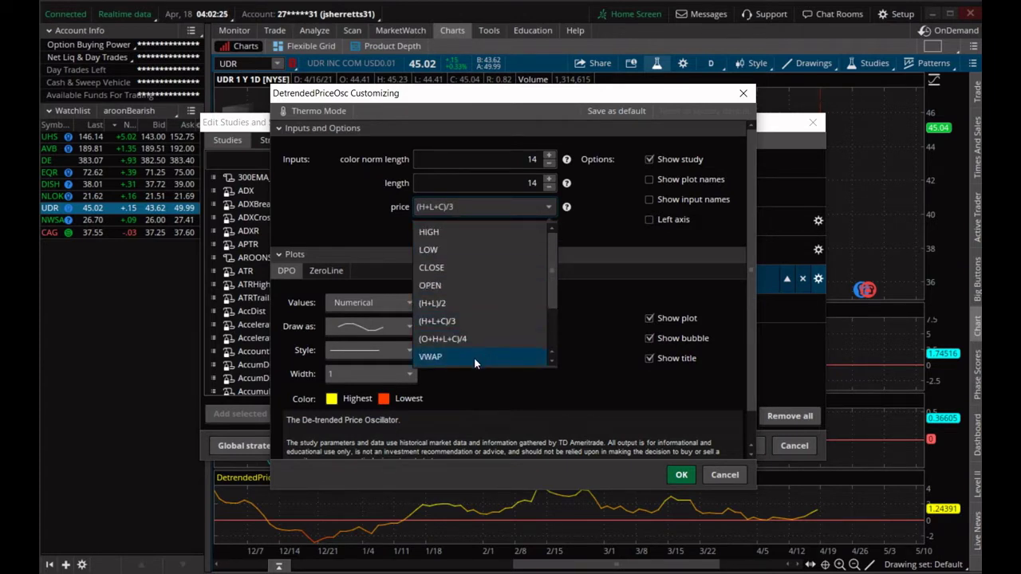
click(462, 358)
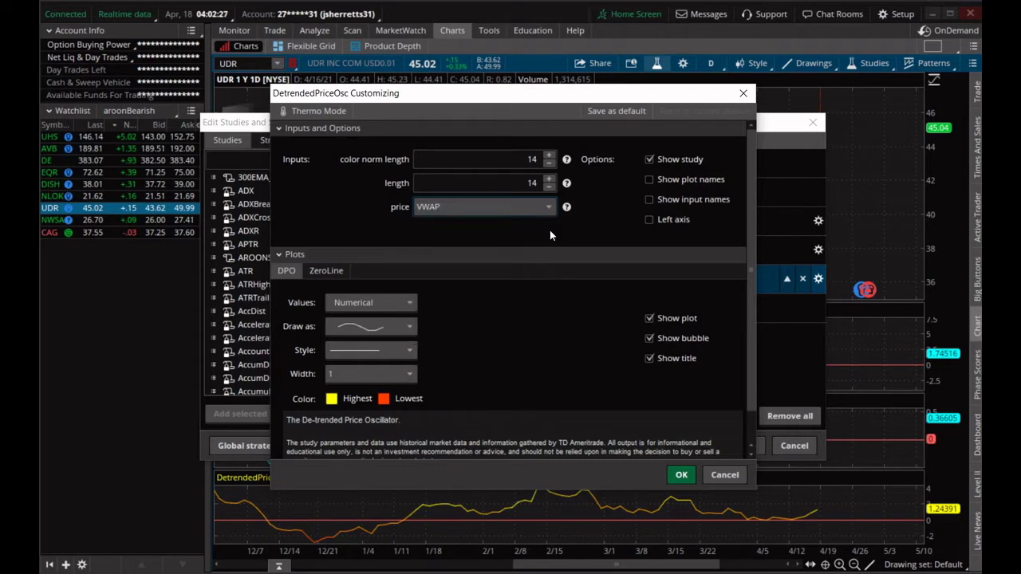
click(682, 476)
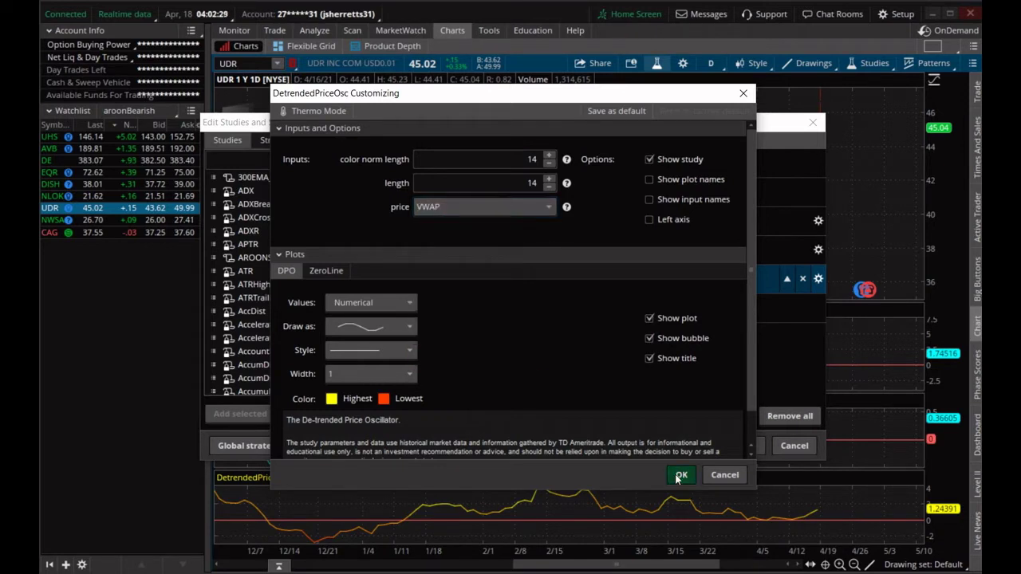
click(738, 448)
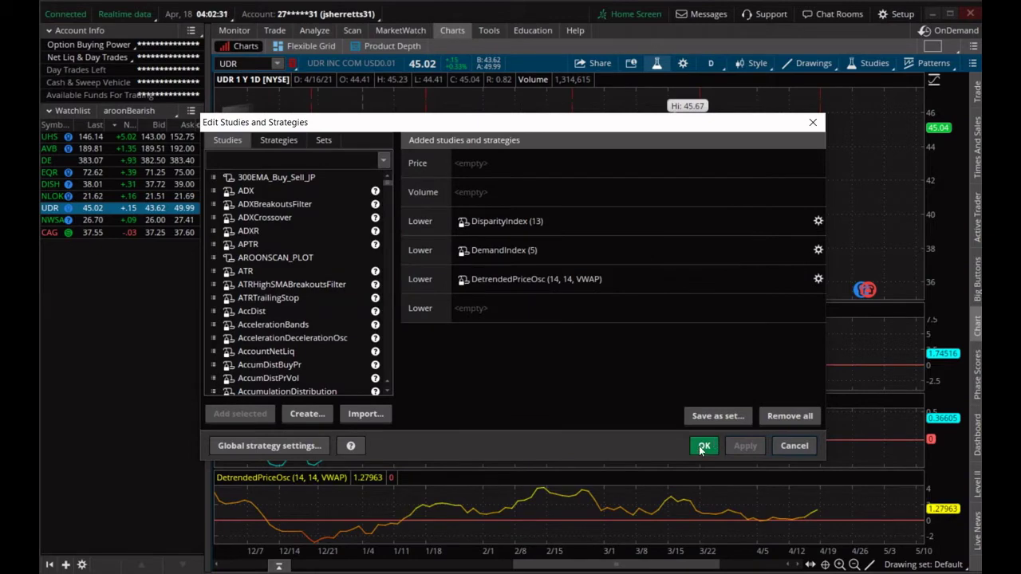
click(699, 446)
Step: Look over the oscillator on the daily chart and search the available studies for "demand"
scroll(699, 438, up, 3)
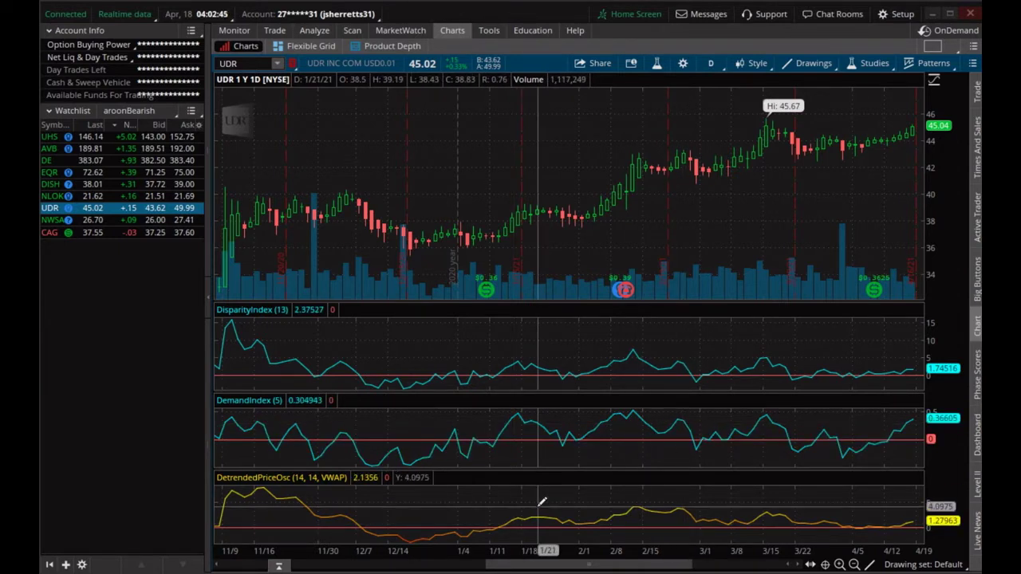
scroll(541, 501, down, 3)
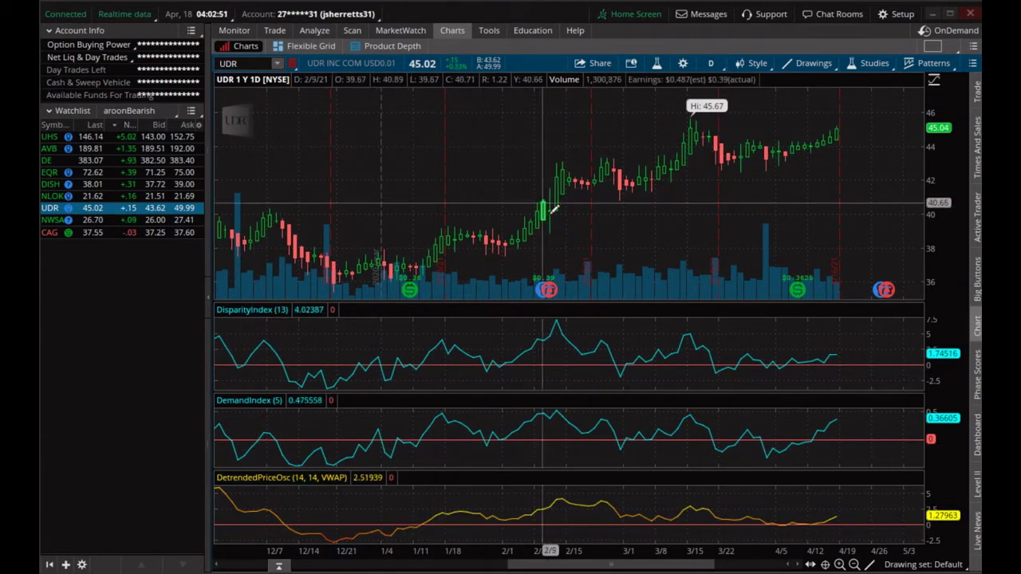
click(656, 63)
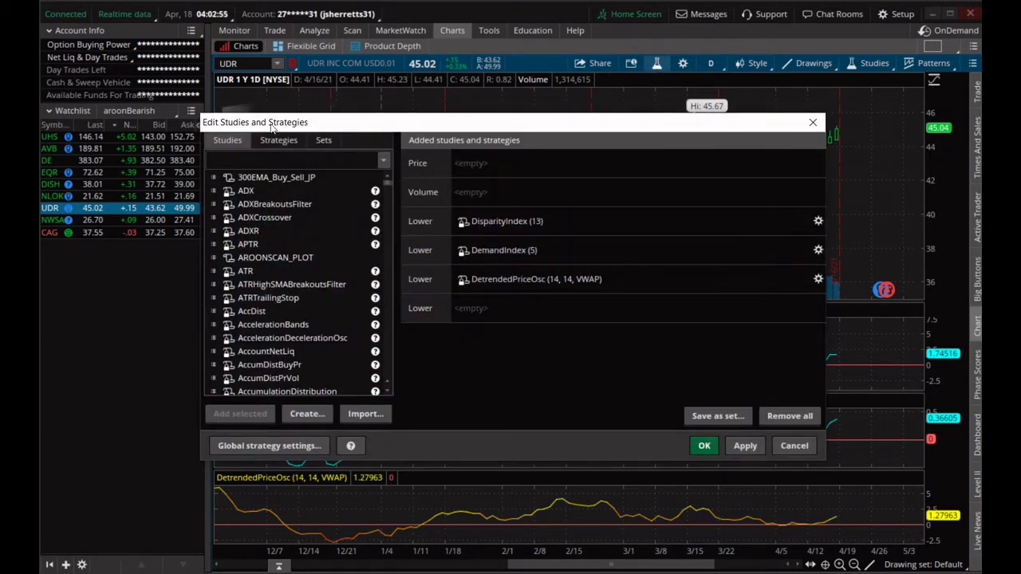
click(242, 161)
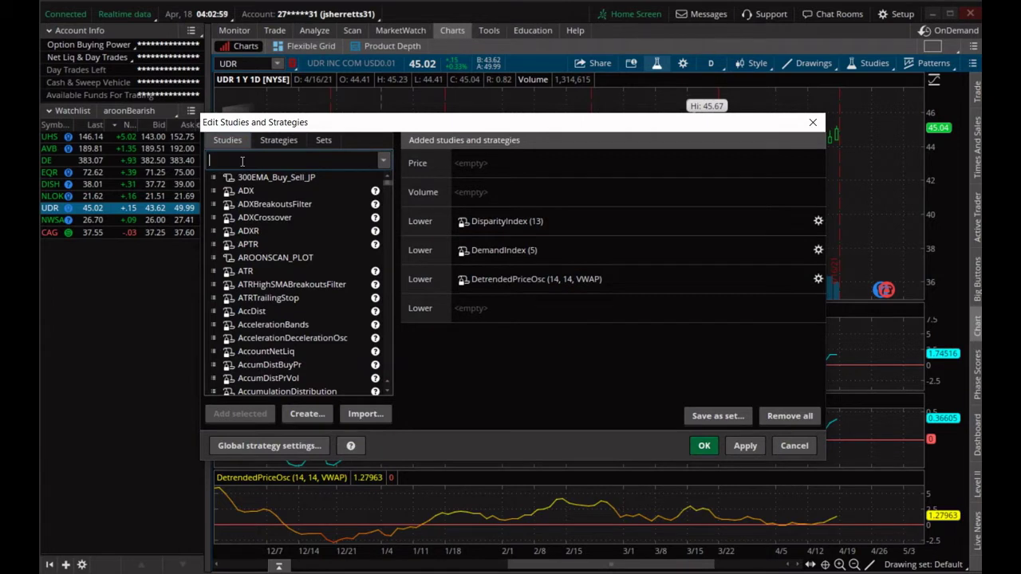
text(demand)
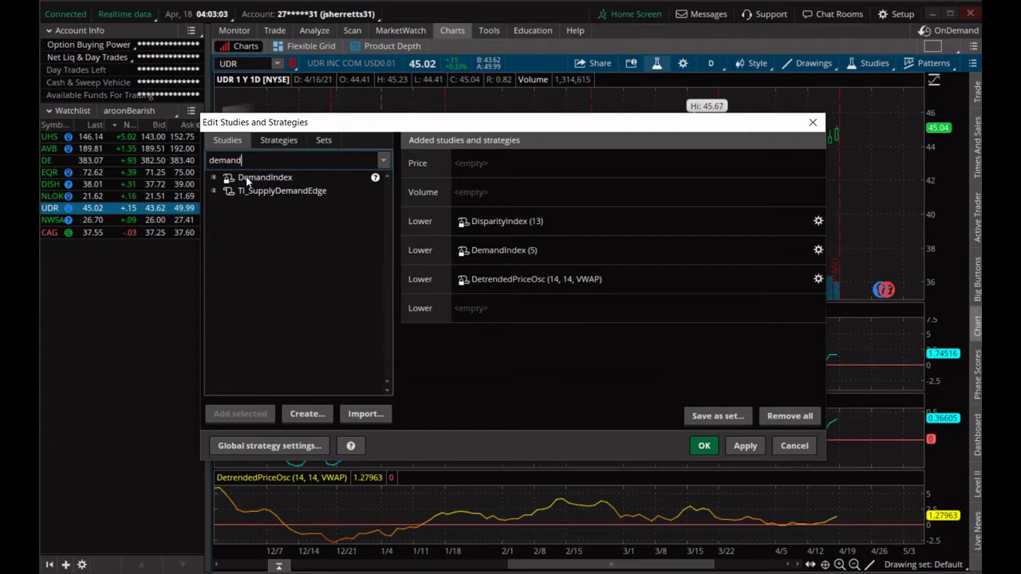
Step: Shorten the study search to "de", find DeviationScaledMovAvg in the list, and add it to the chart's studies
key(BackSpace)
key(BackSpace)
key(BackSpace)
key(BackSpace)
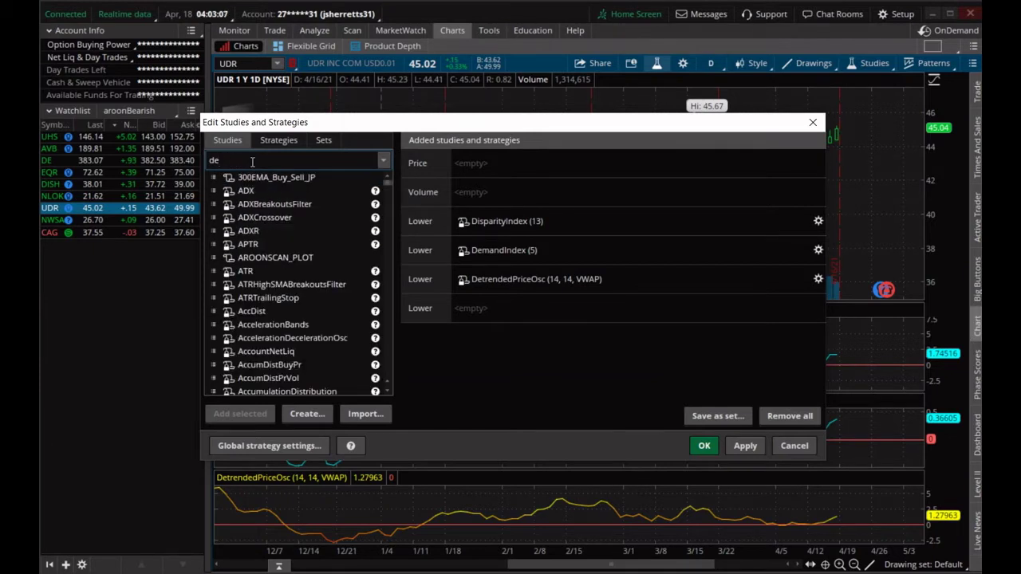
click(507, 278)
scroll(304, 280, down, 3)
scroll(303, 279, down, 10)
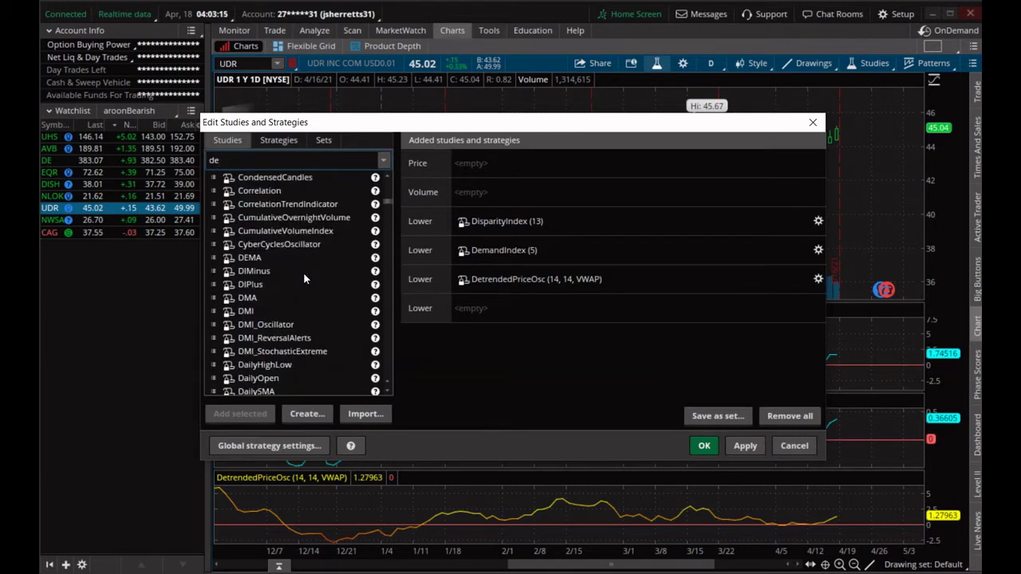
scroll(303, 279, down, 3)
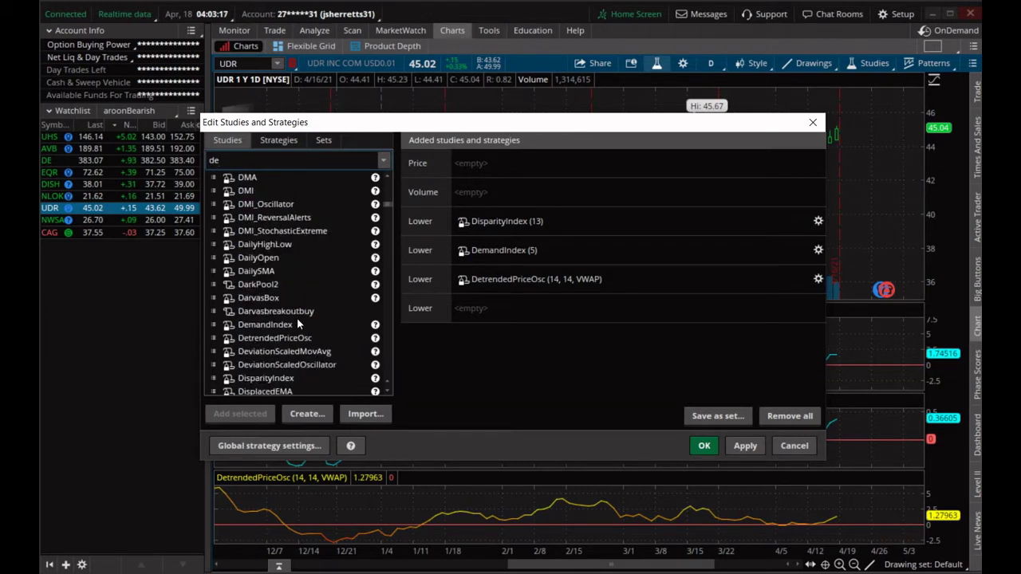
scroll(326, 295, down, 1)
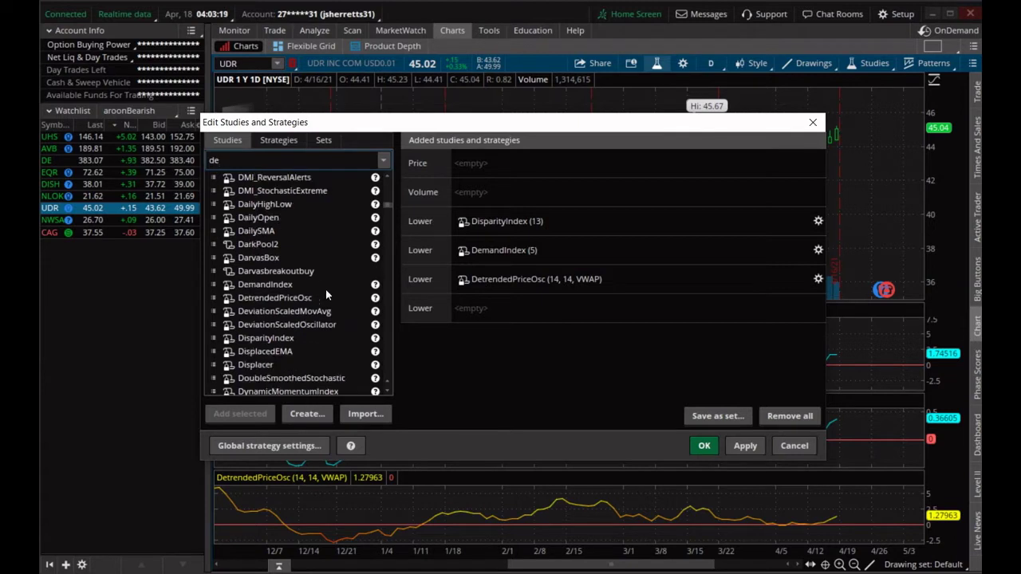
click(292, 311)
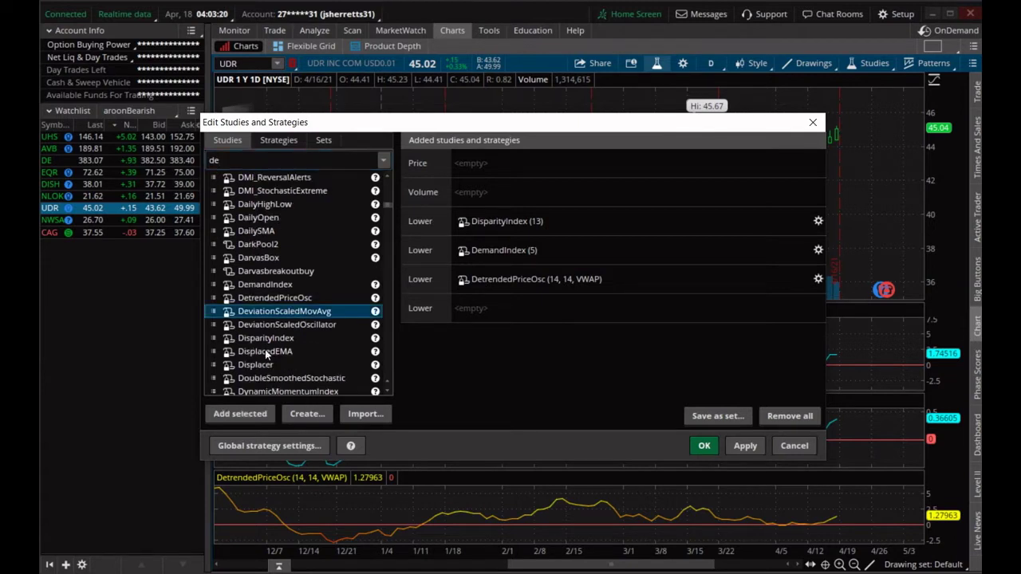
click(250, 413)
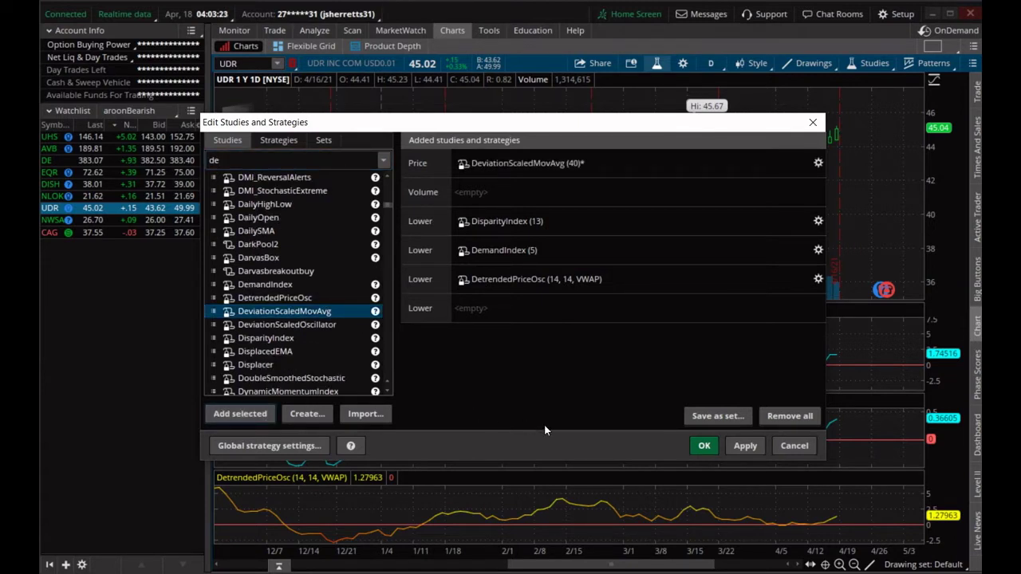
Step: Add the DeviationScaledOscillator study to the chart's studies and apply it to the UDR chart
click(297, 327)
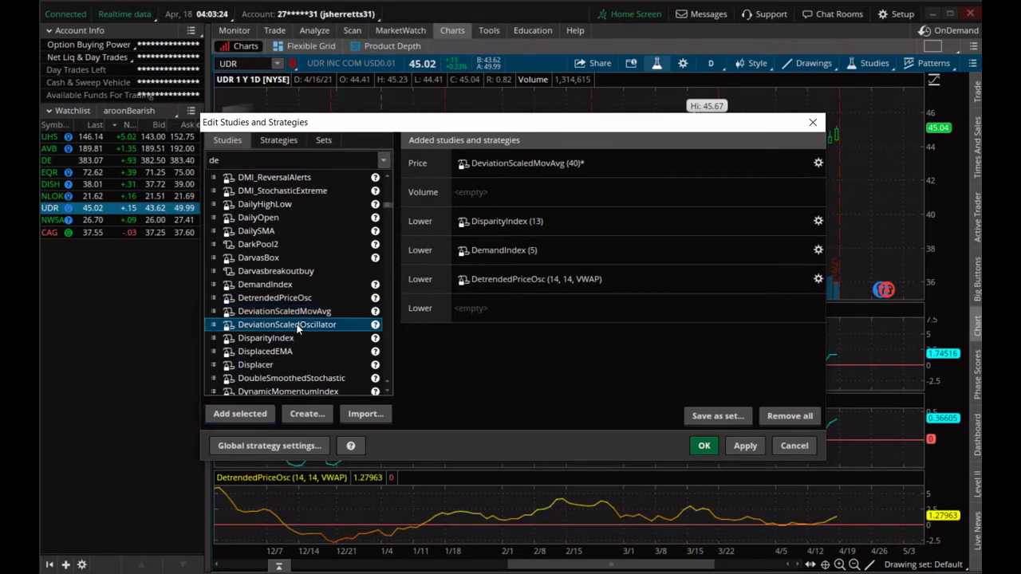
click(243, 414)
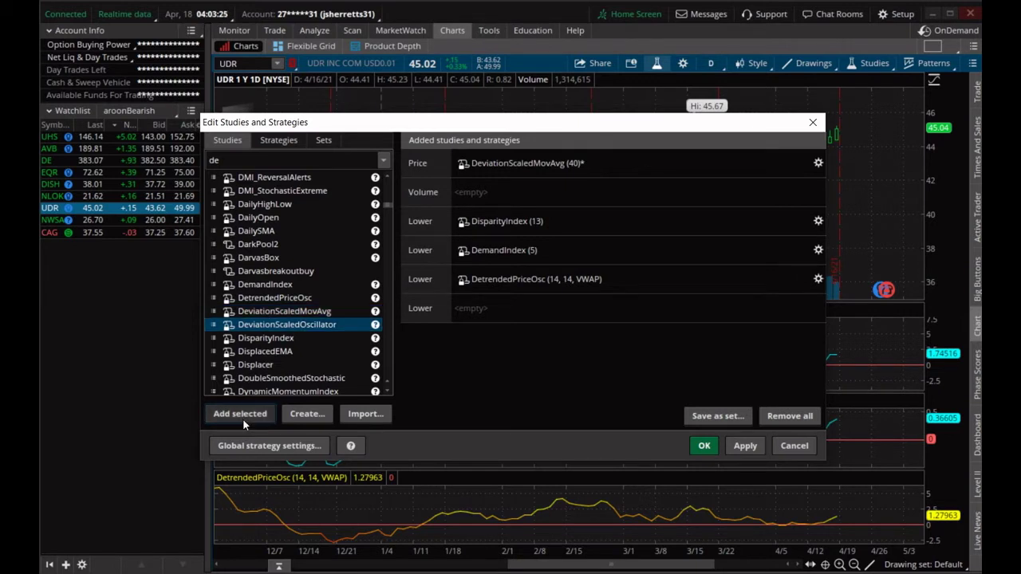
click(745, 449)
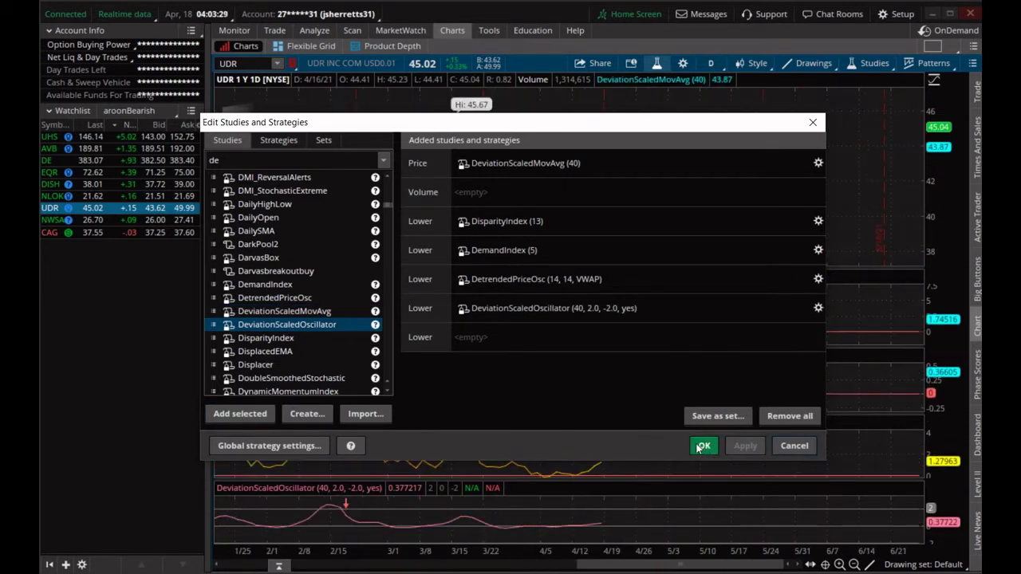
Step: Remove the DeviationScaledOscillator and DeviationScaledMovAvg studies, apply the change, and close the study editor
click(803, 308)
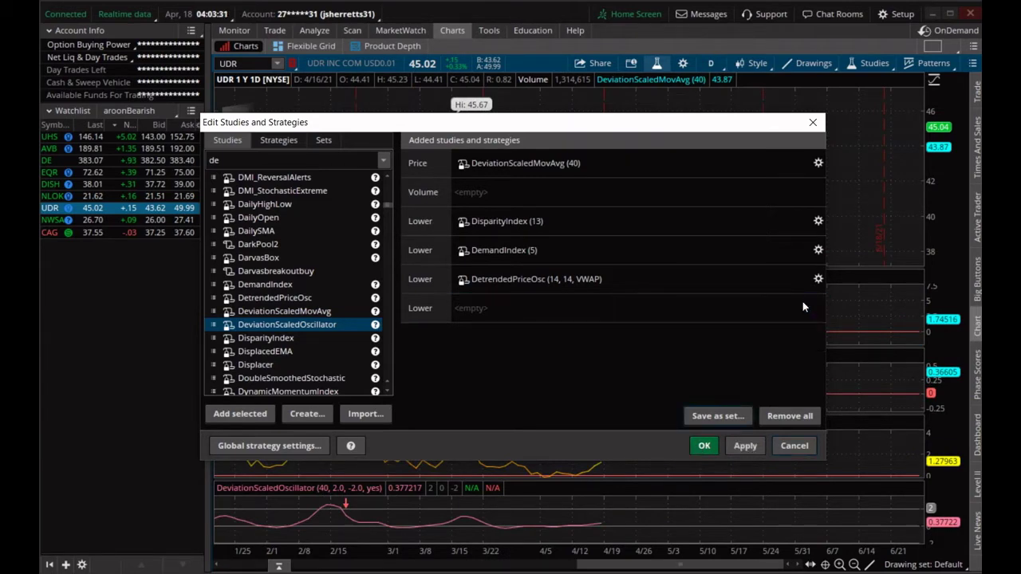
click(802, 163)
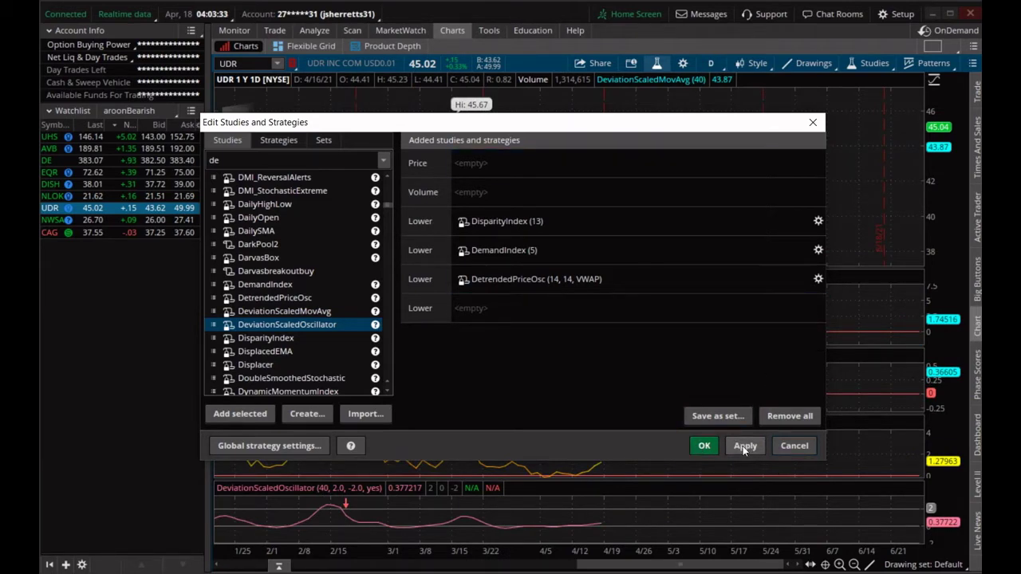
click(746, 446)
click(699, 445)
scroll(705, 383, up, 10)
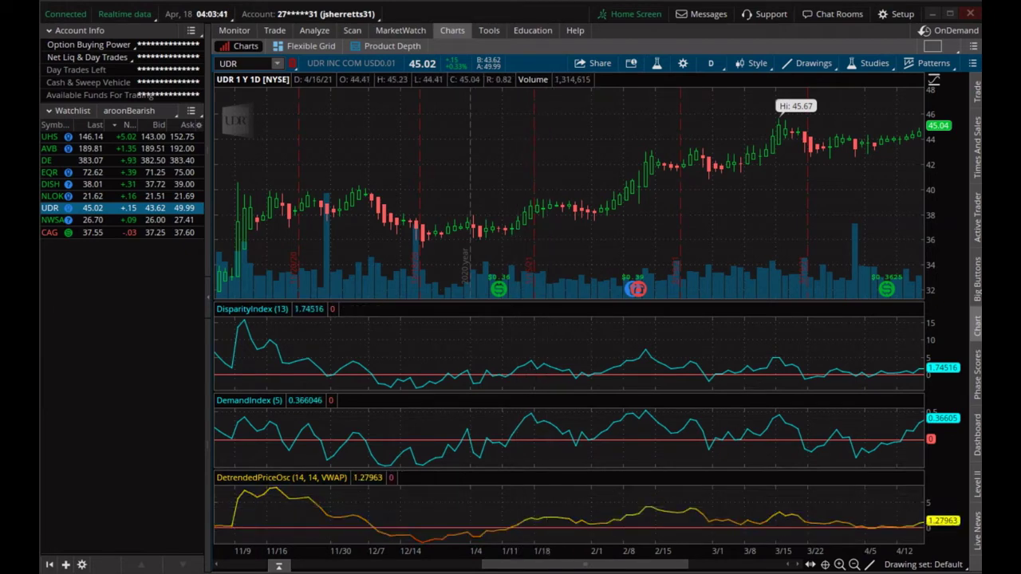
Step: In the Stock Hacker scan, delete the ChandeMomentumOscillator study filter and change the Ask filter to Close
click(354, 31)
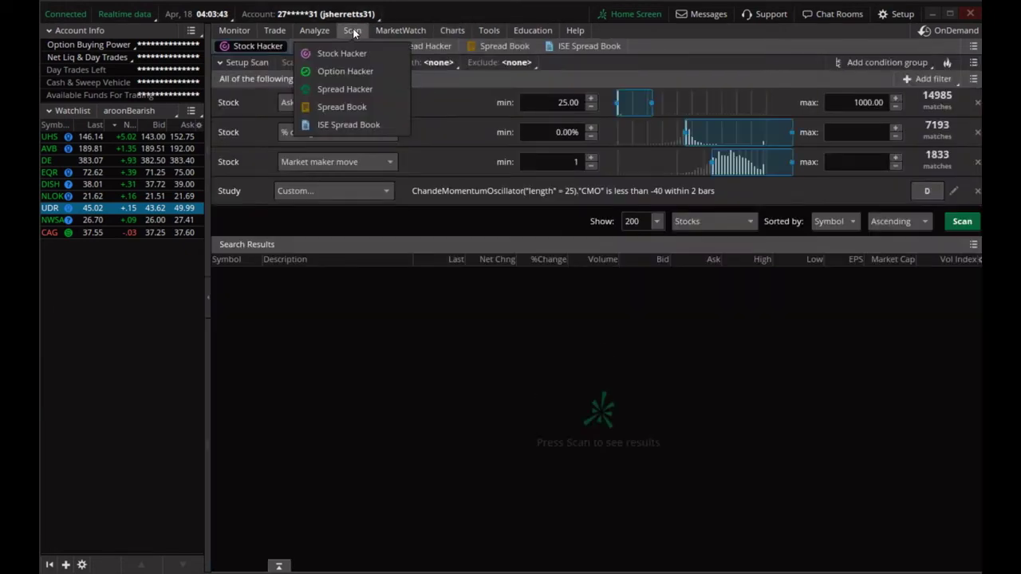
click(978, 192)
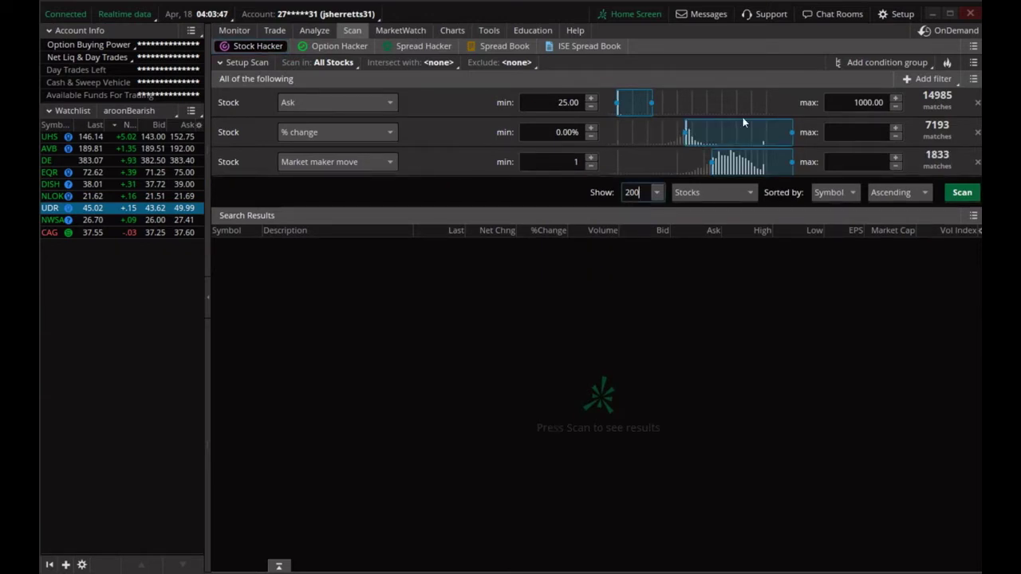
click(351, 102)
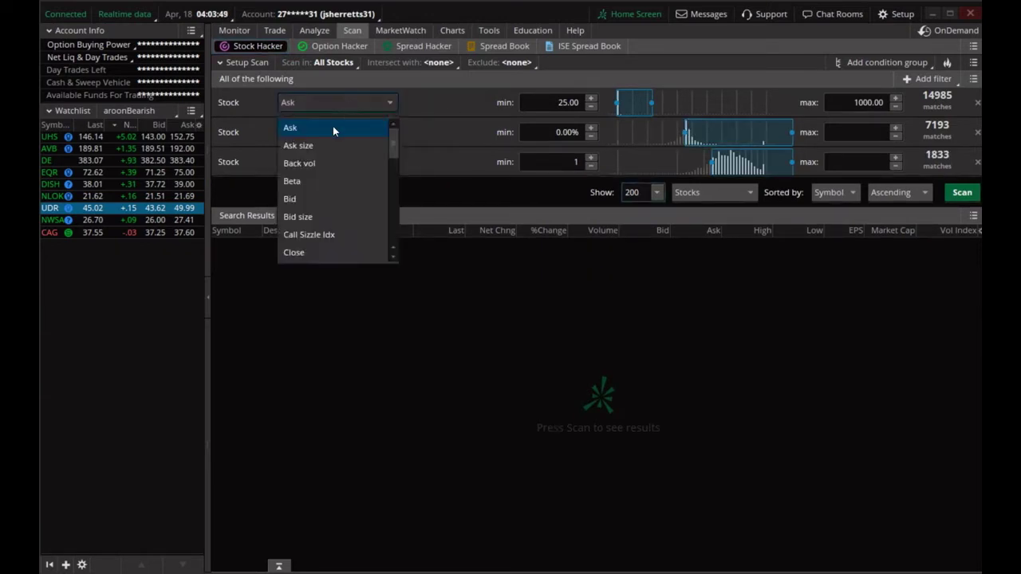
click(332, 253)
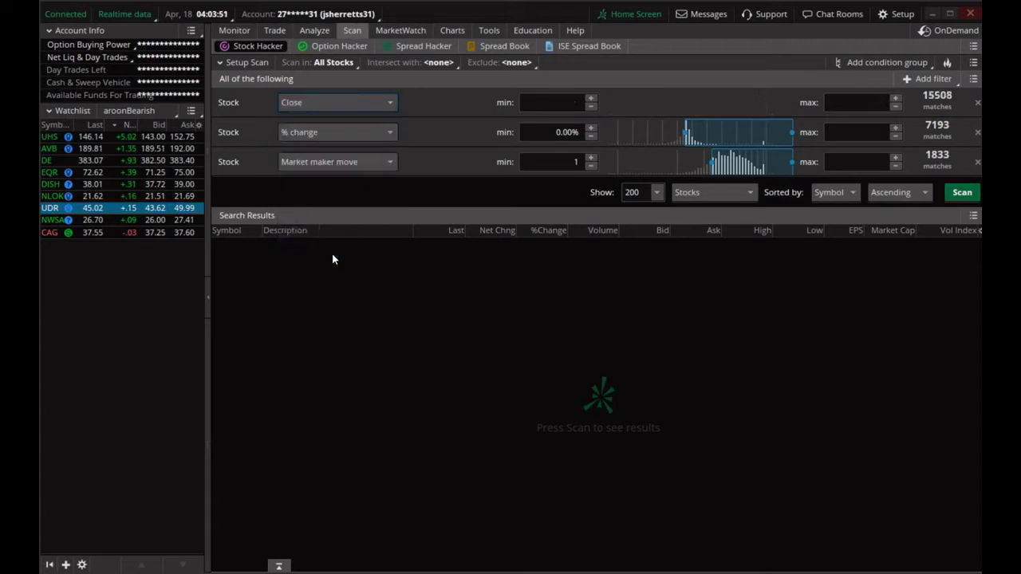
Step: Set the Close filter's minimum to 1.25
click(563, 102)
text(0)
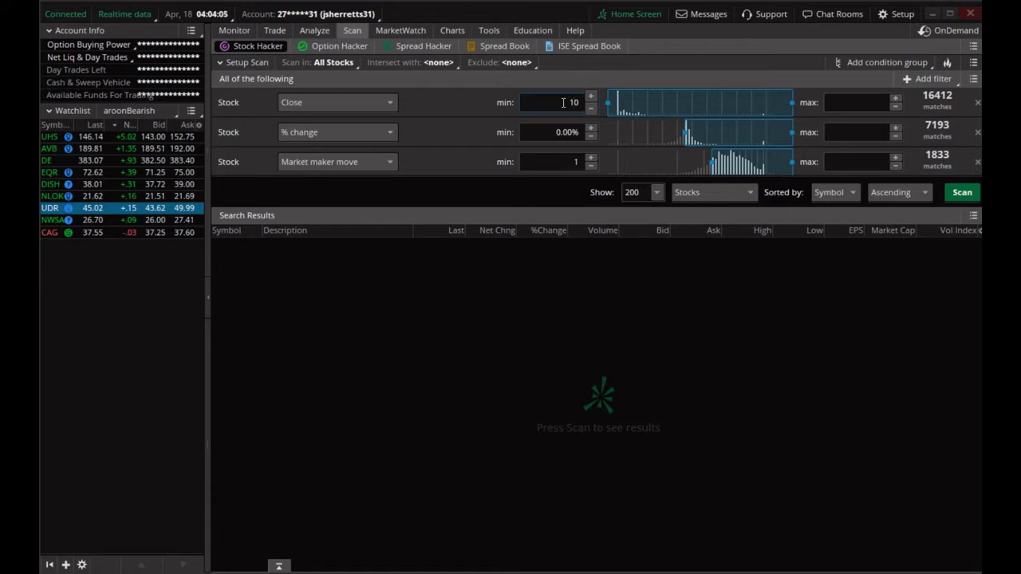
text(25)
click(862, 100)
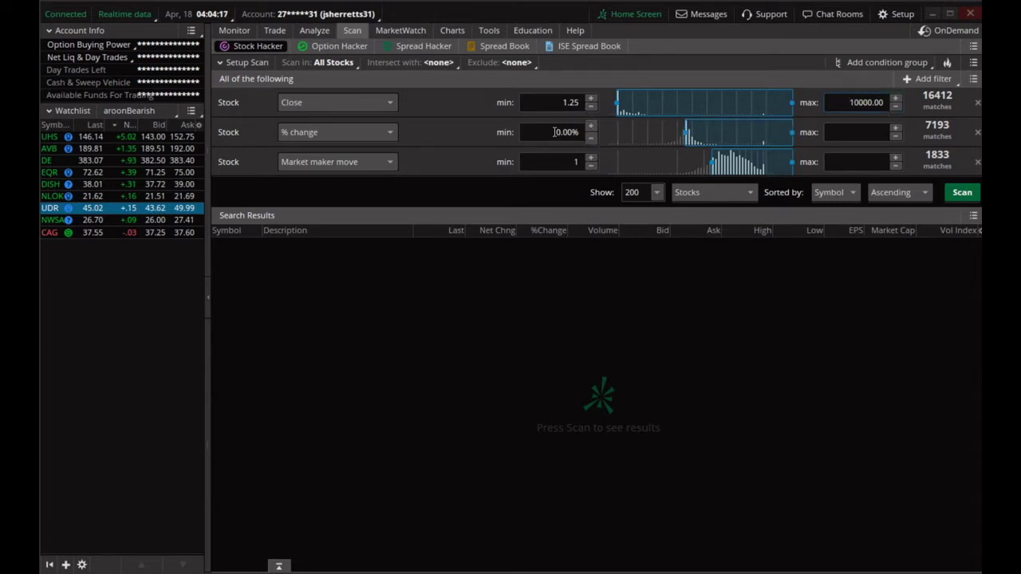
Step: Set the % change filter's minimum to -5.00%
click(838, 127)
click(554, 131)
text(-5)
key(Delete)
text(-)
Step: Set the Market maker move filter's minimum to .5
click(573, 162)
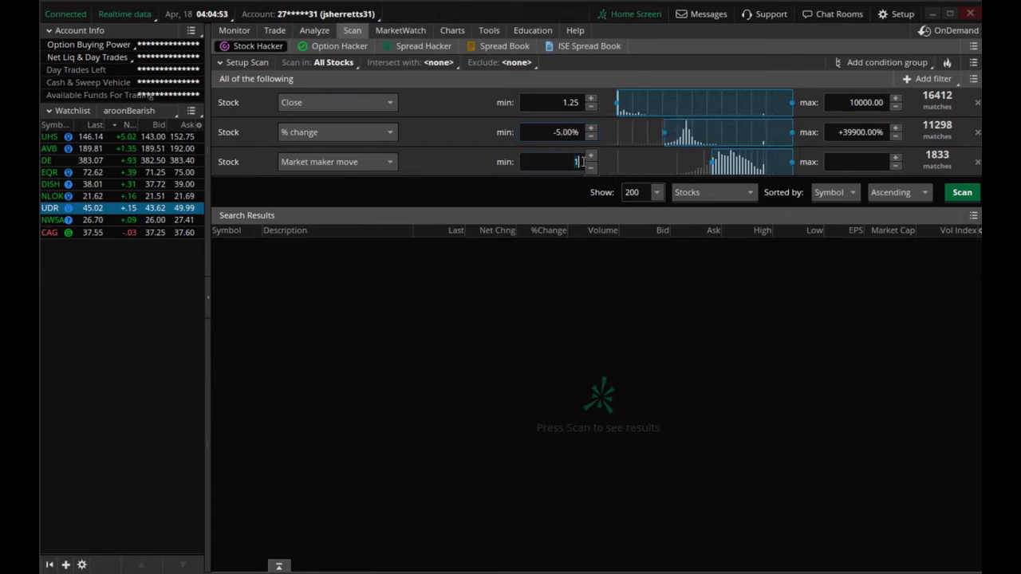
key(BackSpace)
text(.5)
click(849, 162)
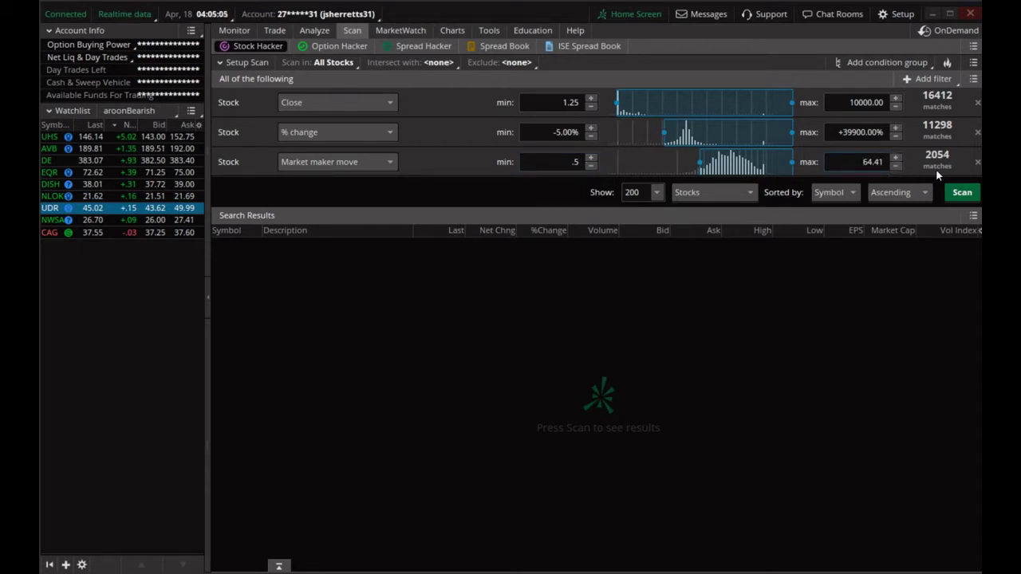
Step: Add a study filter to the scan and delete its default ADXCrossover condition in the custom filter editor
click(922, 78)
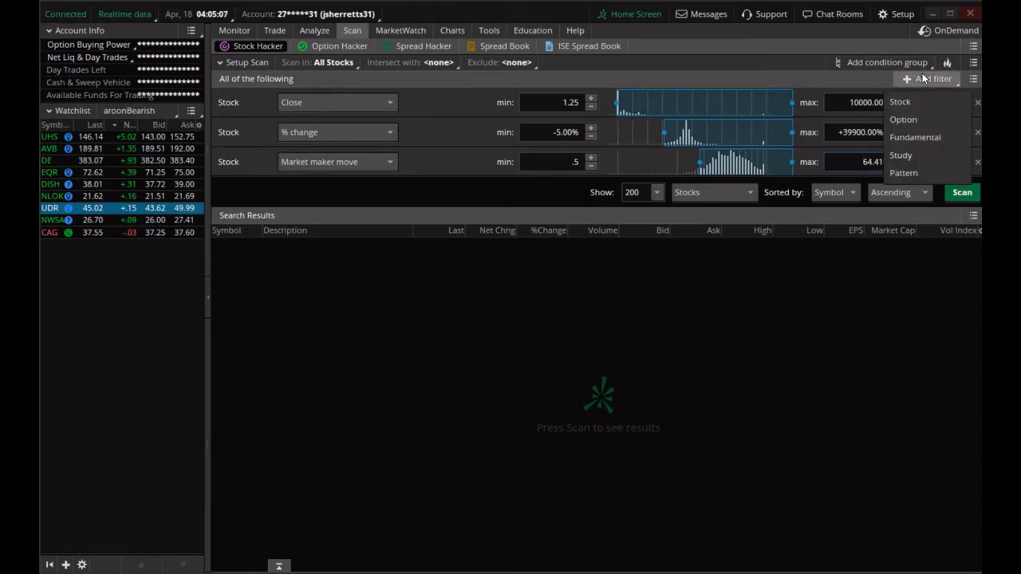
click(918, 158)
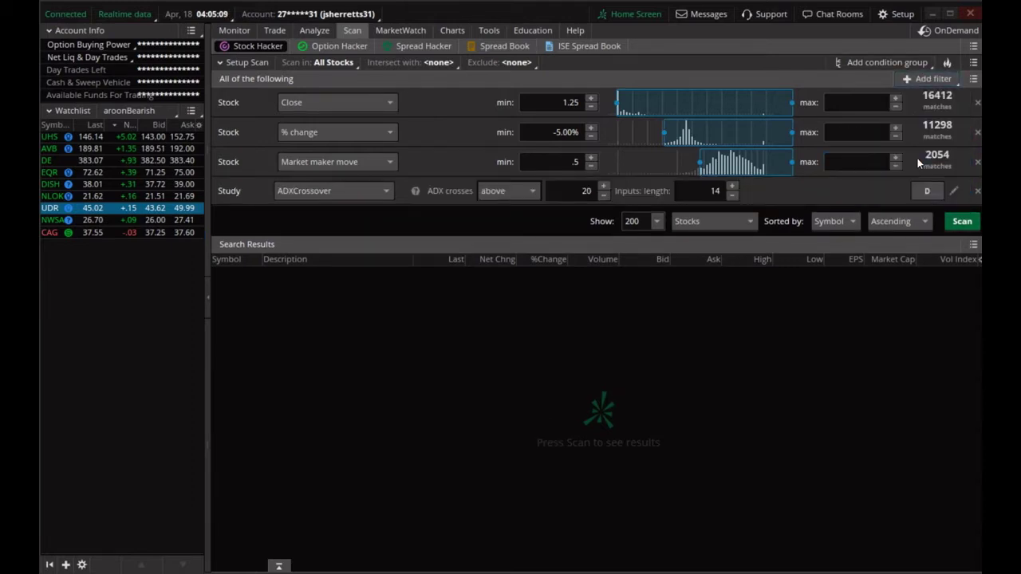
click(952, 193)
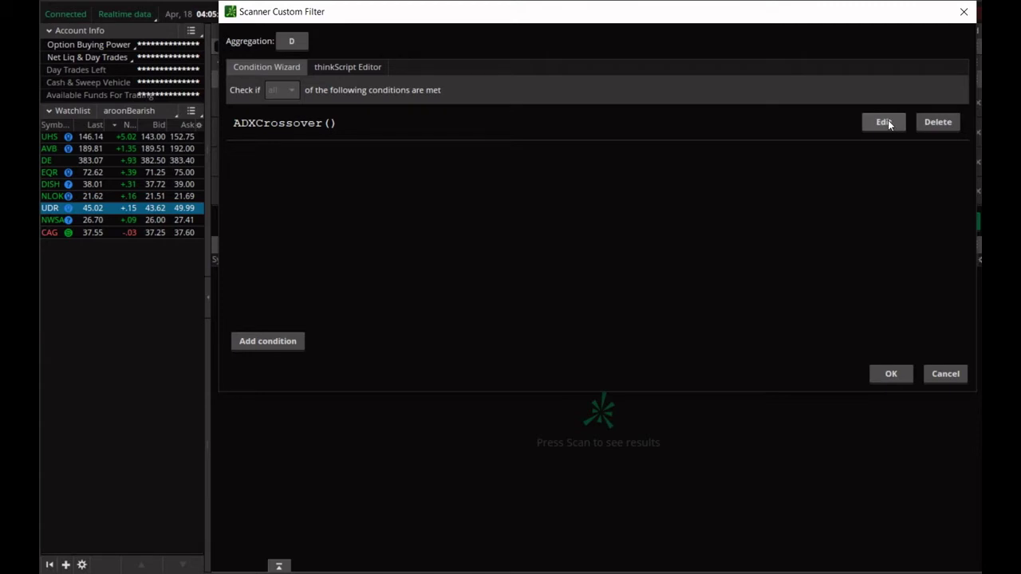
click(938, 124)
Step: Add a study condition to the custom filter based on DetrendedPriceOsc, found by searching for "detre"
click(268, 342)
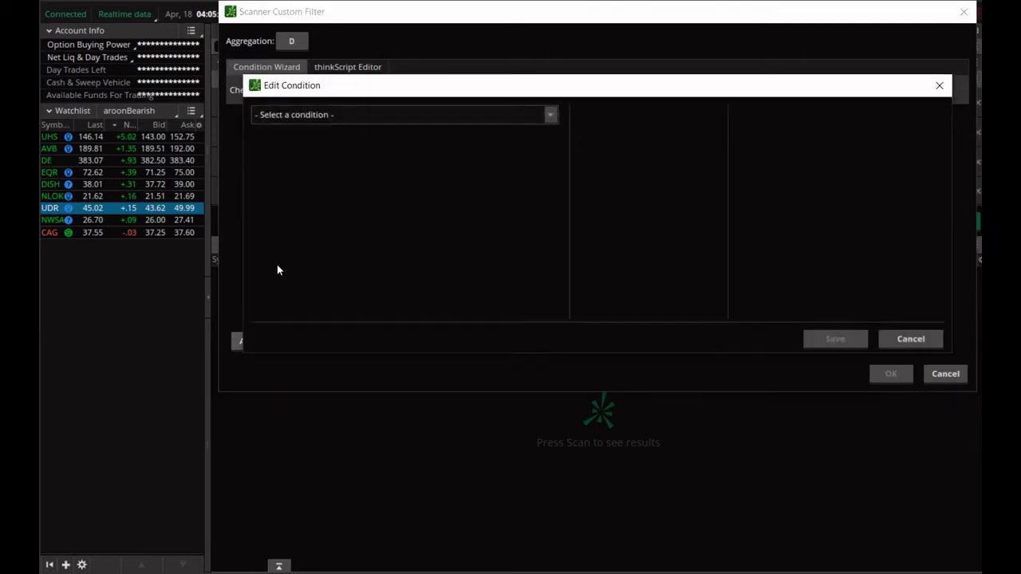
click(551, 116)
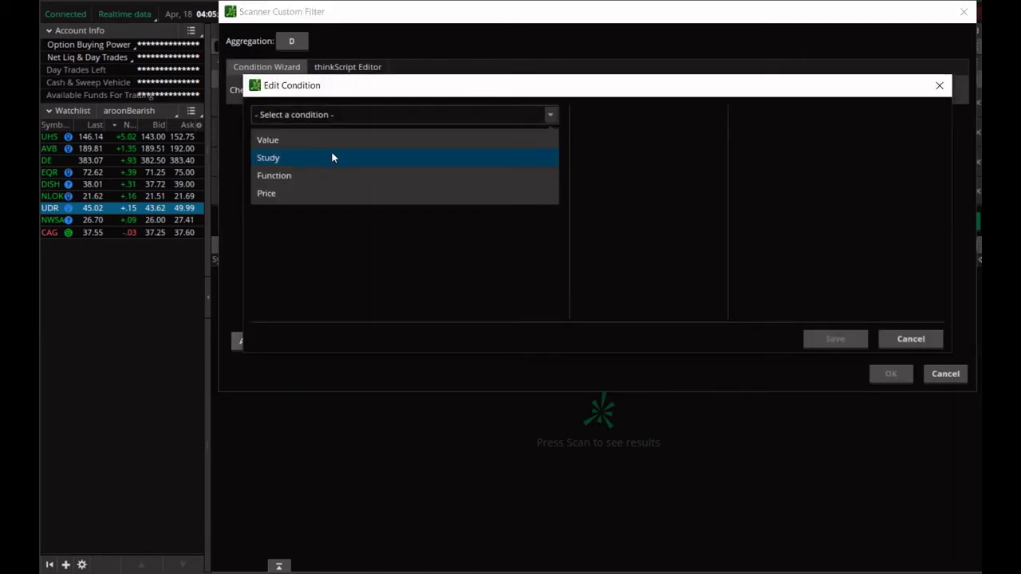
click(294, 158)
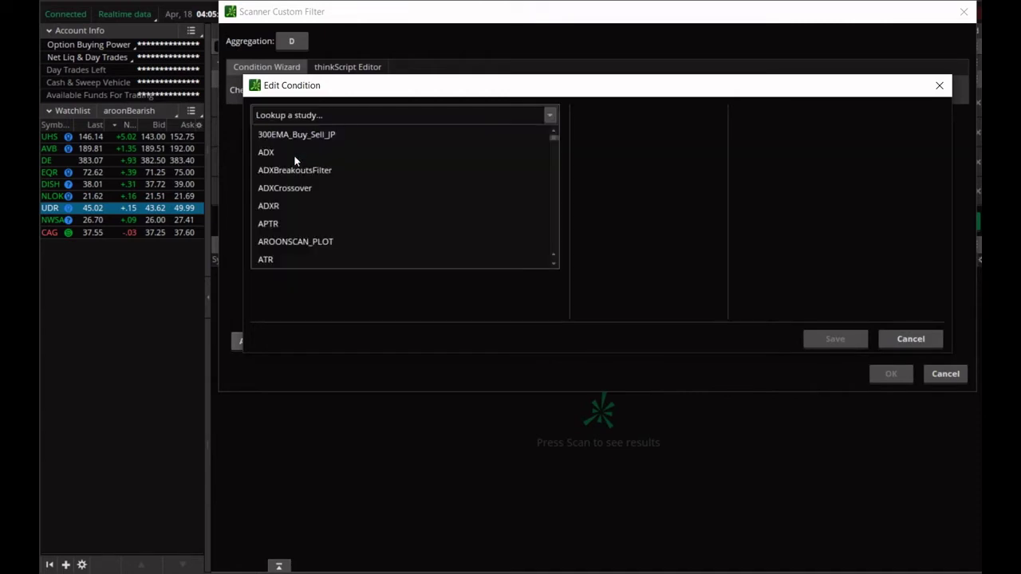
click(338, 113)
text(detre)
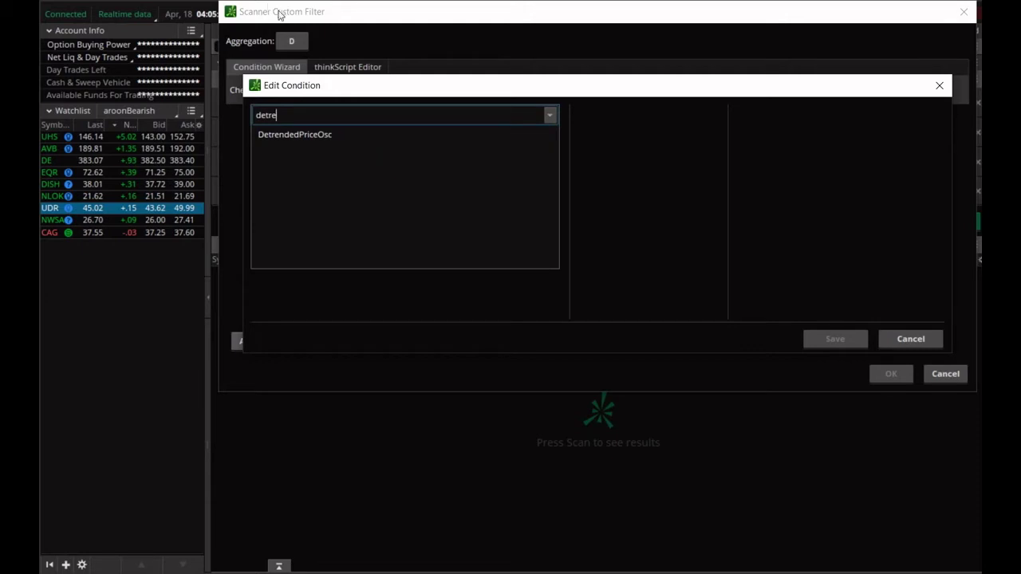
click(299, 135)
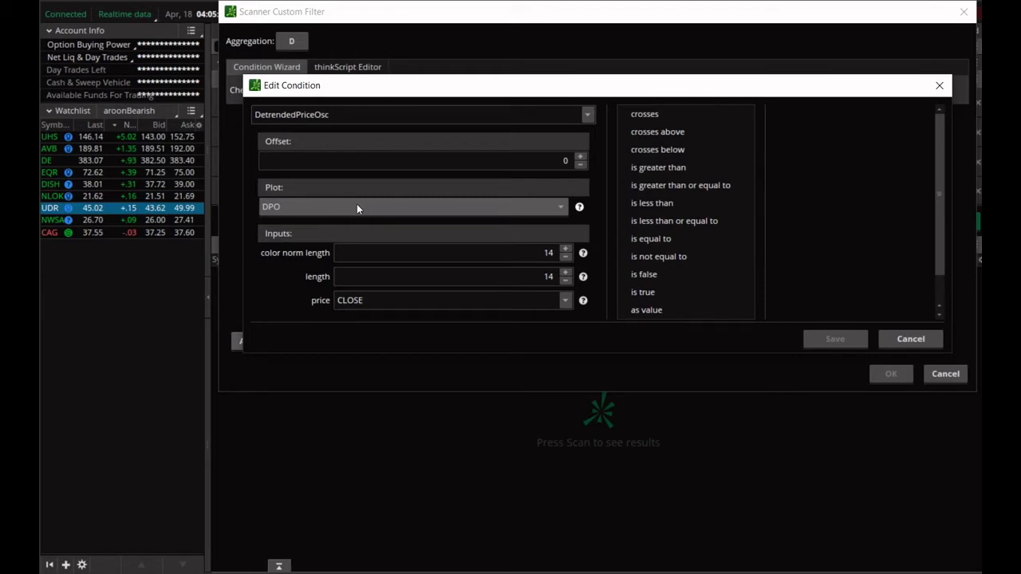
Step: Set the condition to compare the DPO plot as greater than a fixed value
click(675, 168)
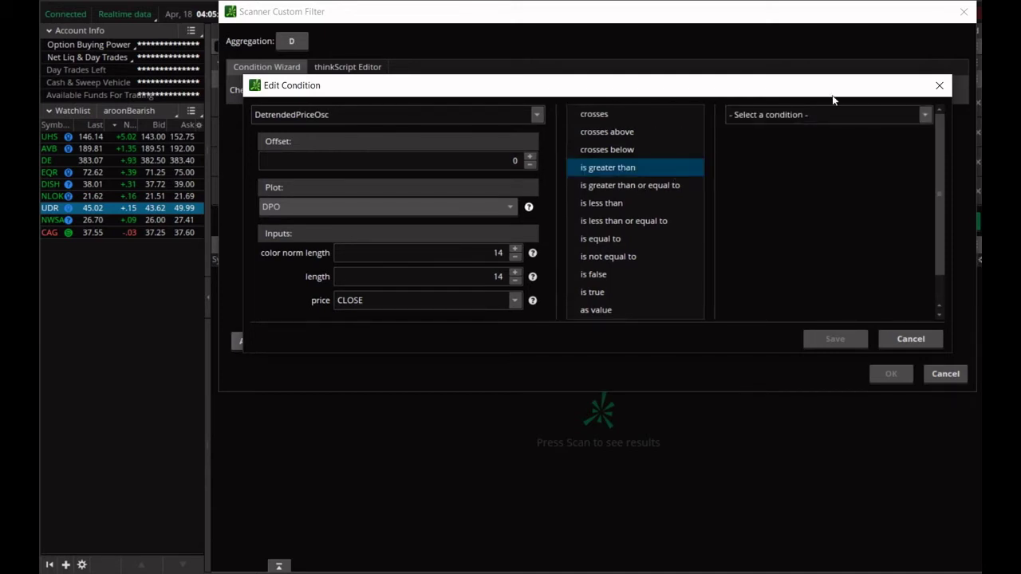
click(923, 114)
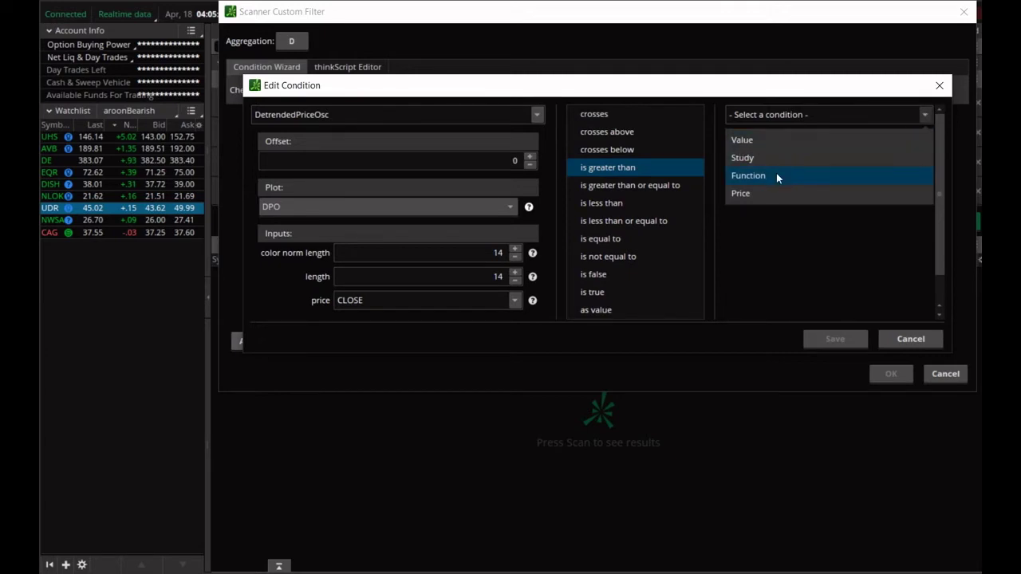
click(382, 206)
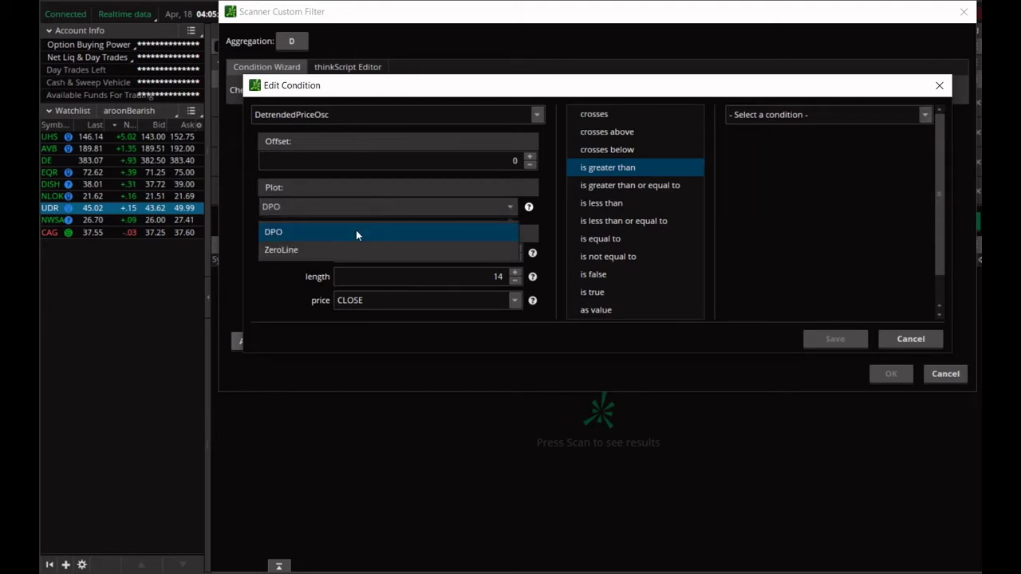
click(356, 232)
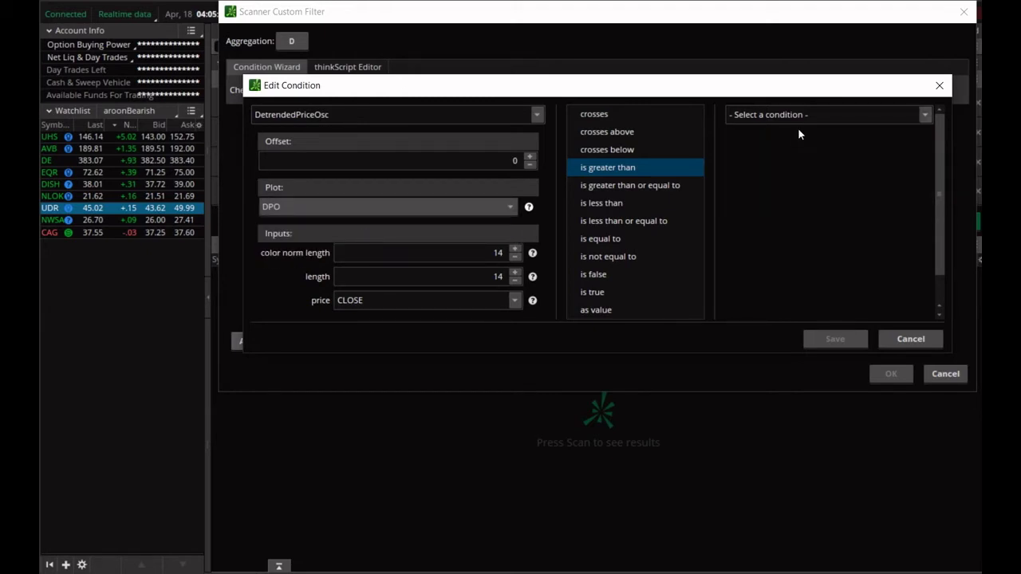
click(925, 114)
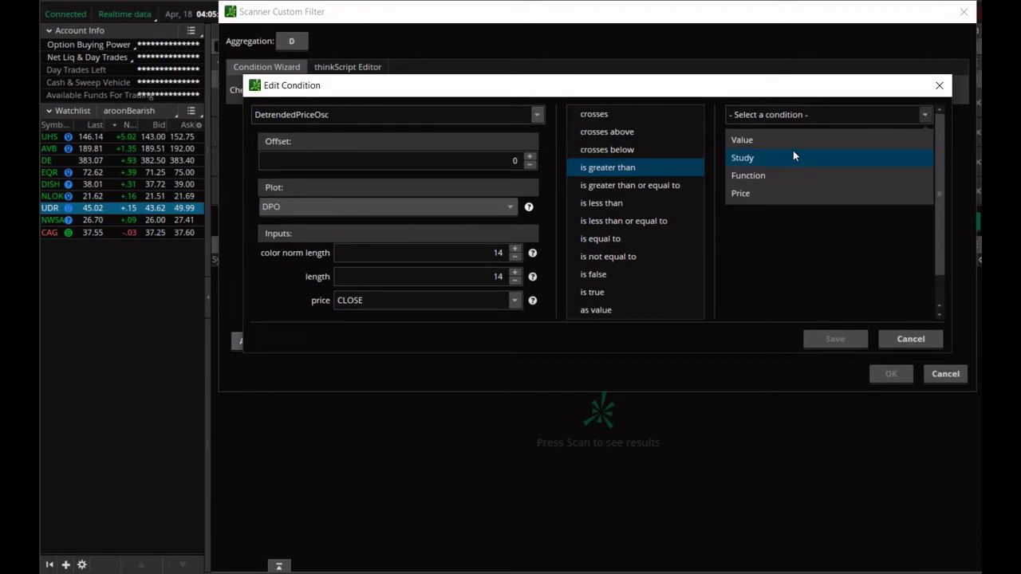
click(772, 139)
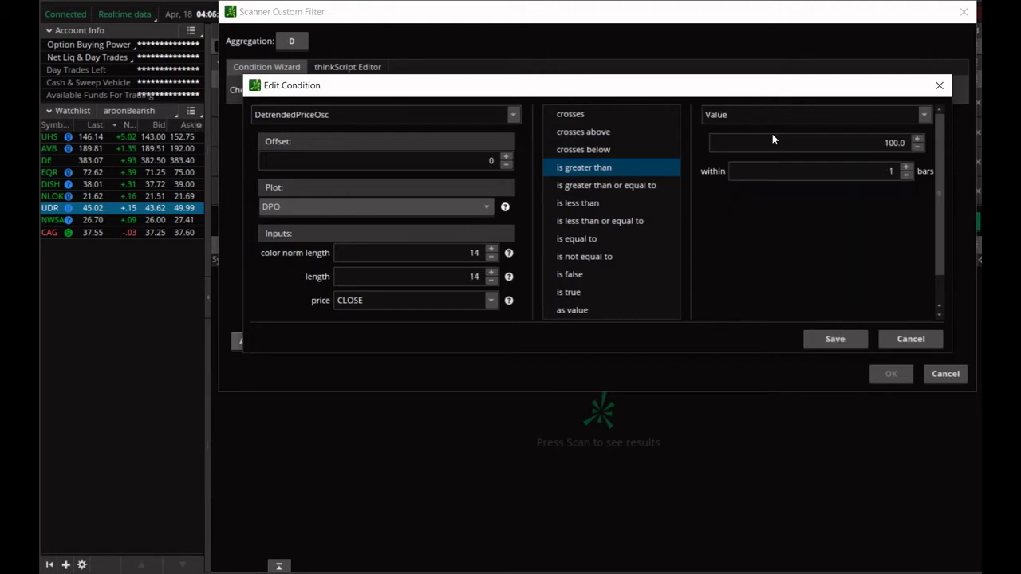
Step: Set the comparison value to 0, save the DetrendedPriceOsc filter, and run the scan
click(900, 143)
double_click(898, 142)
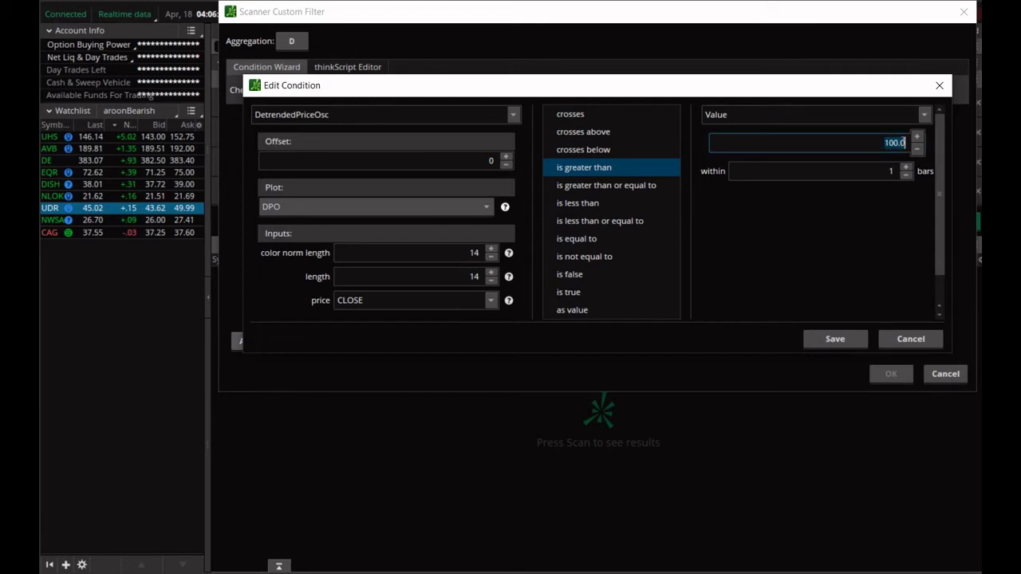
key(BackSpace)
click(839, 336)
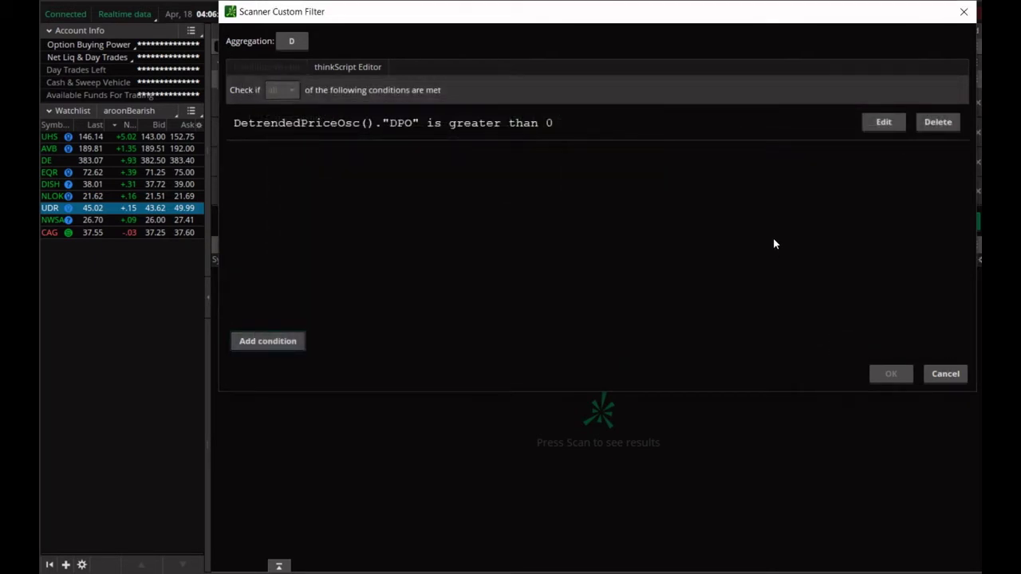
click(890, 374)
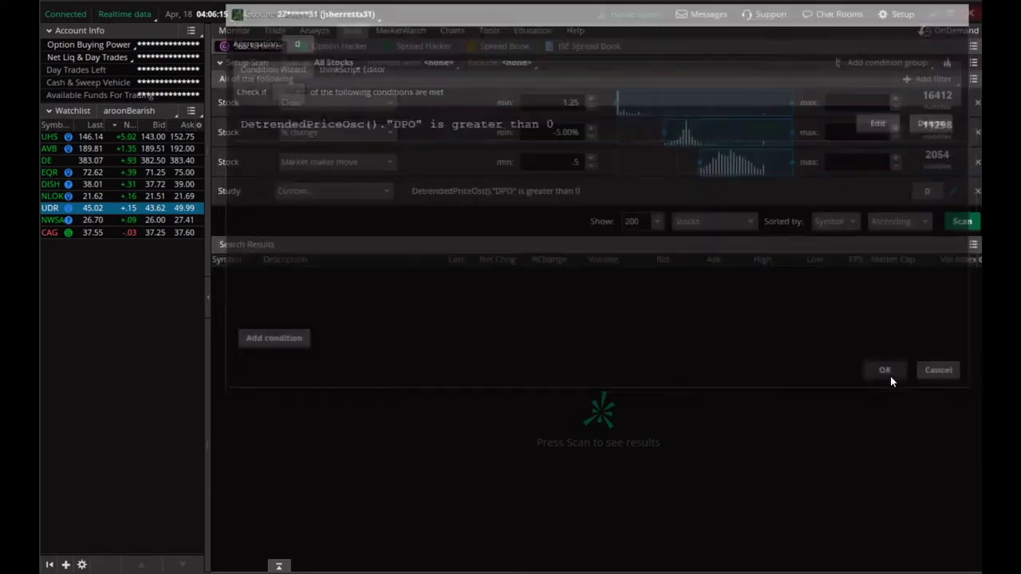
click(961, 226)
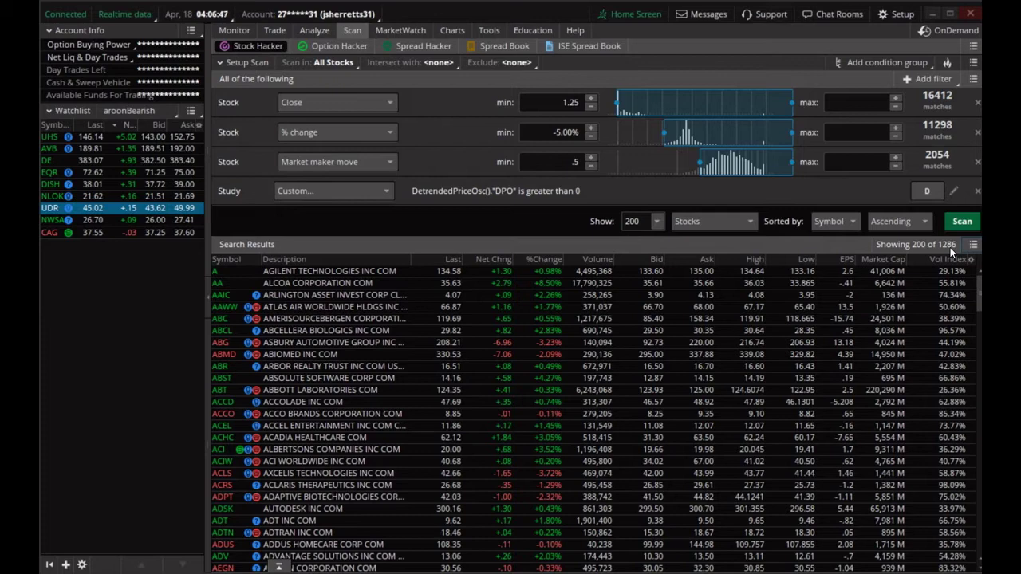
Step: Change the % change filter's minimum to -15.00% and run the scan again
click(558, 132)
text(1)
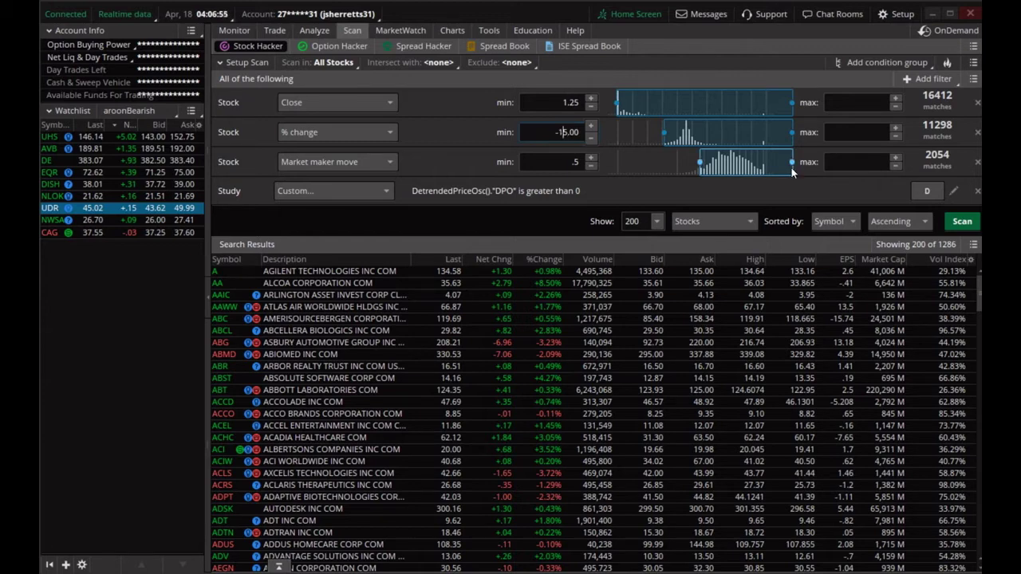
click(955, 226)
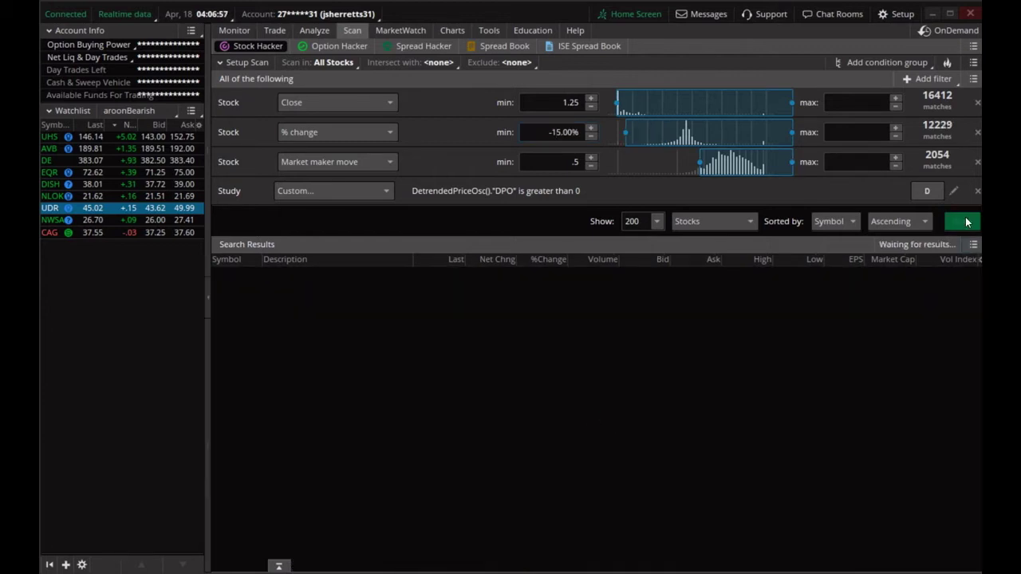
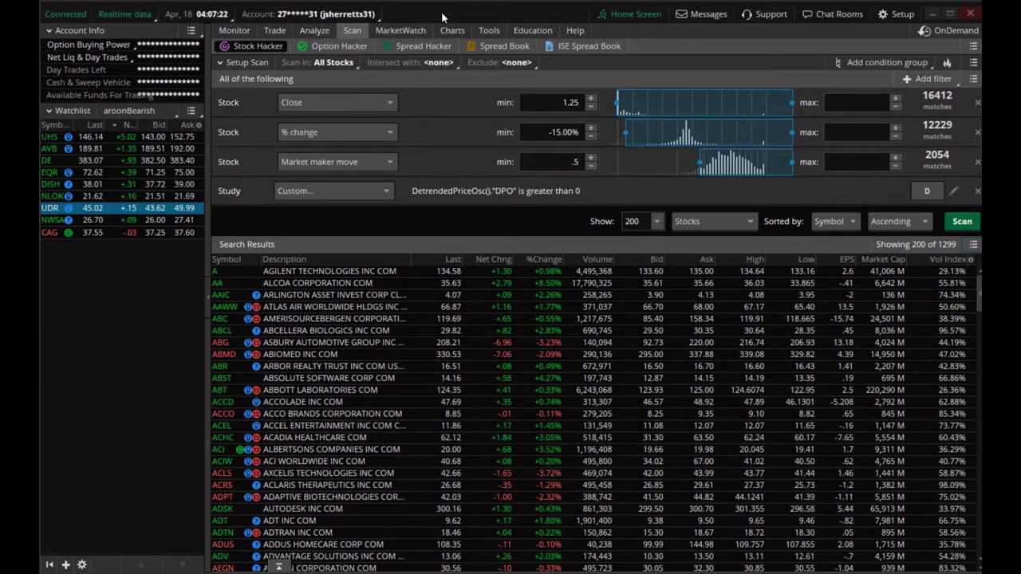
Step: Copy the DetrendedPriceOsc condition's thinkScript code from the scan's custom filter and close the filter without changes
click(451, 30)
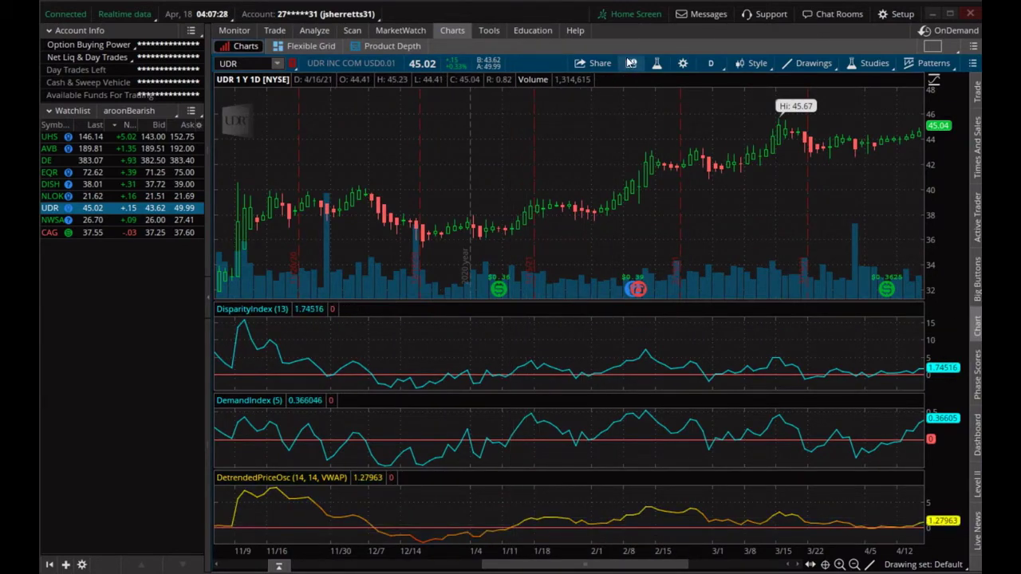
click(353, 31)
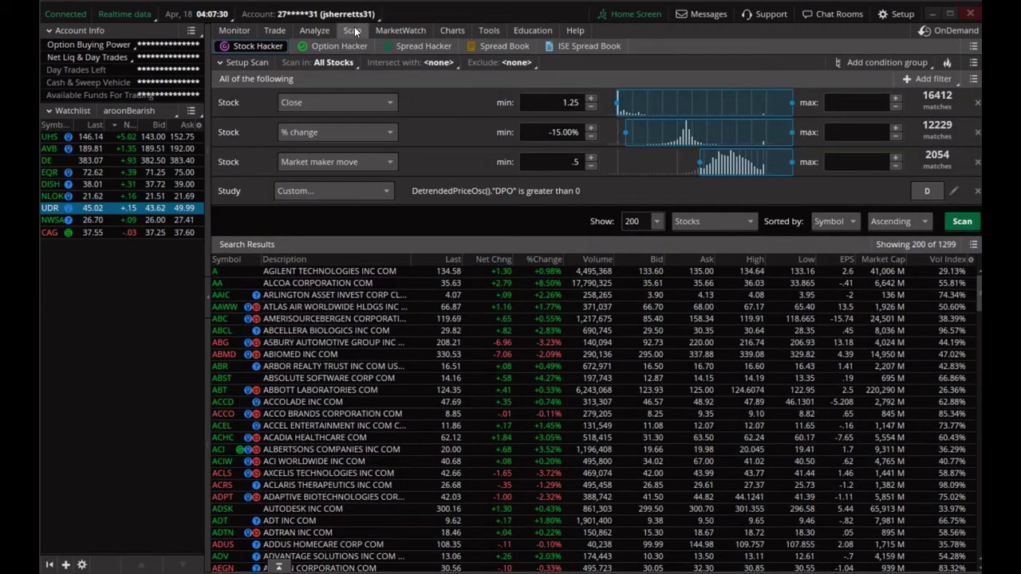
click(956, 191)
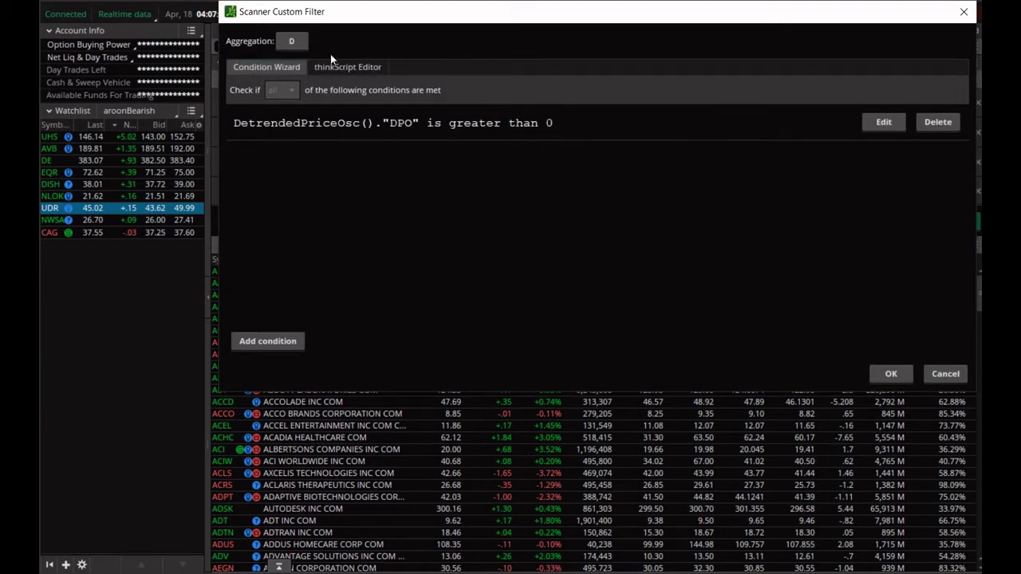
click(355, 70)
drag(586, 119, 242, 120)
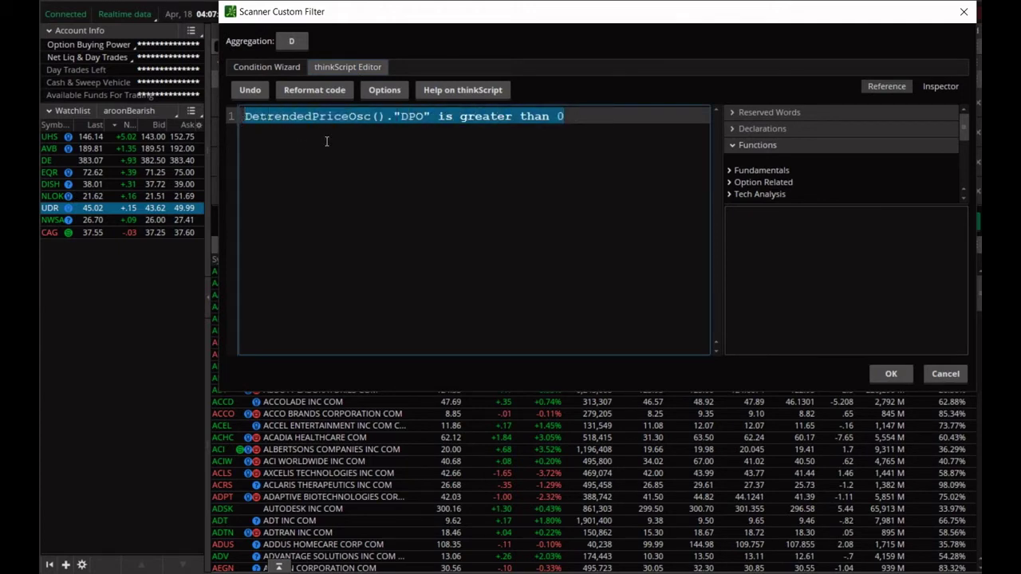
right_click(592, 116)
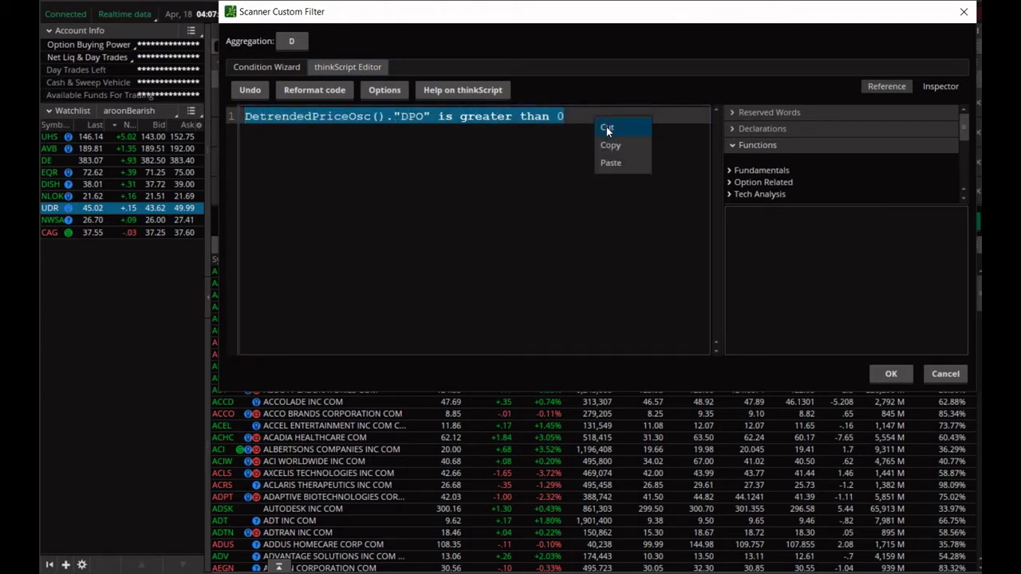
click(623, 144)
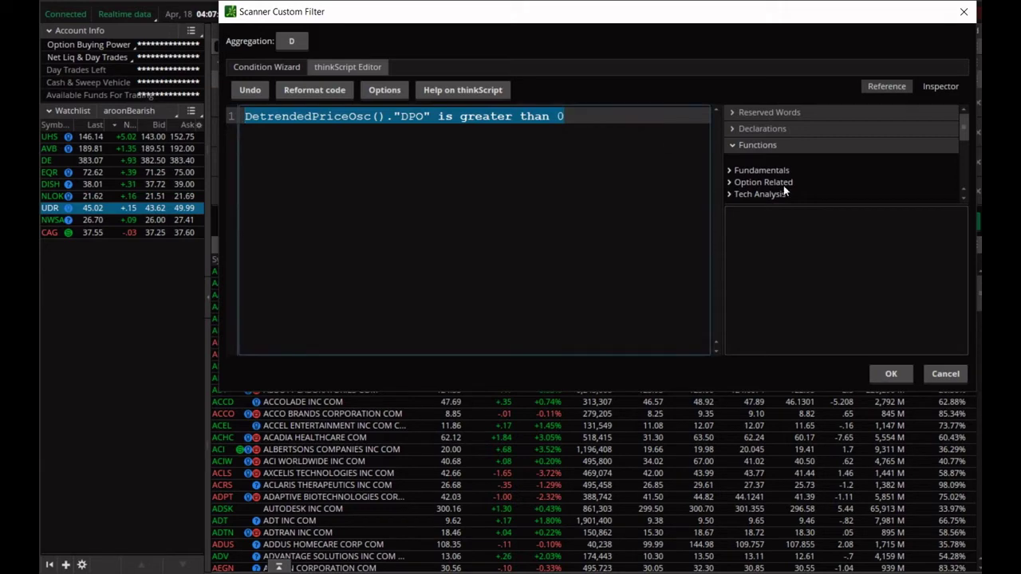
click(946, 374)
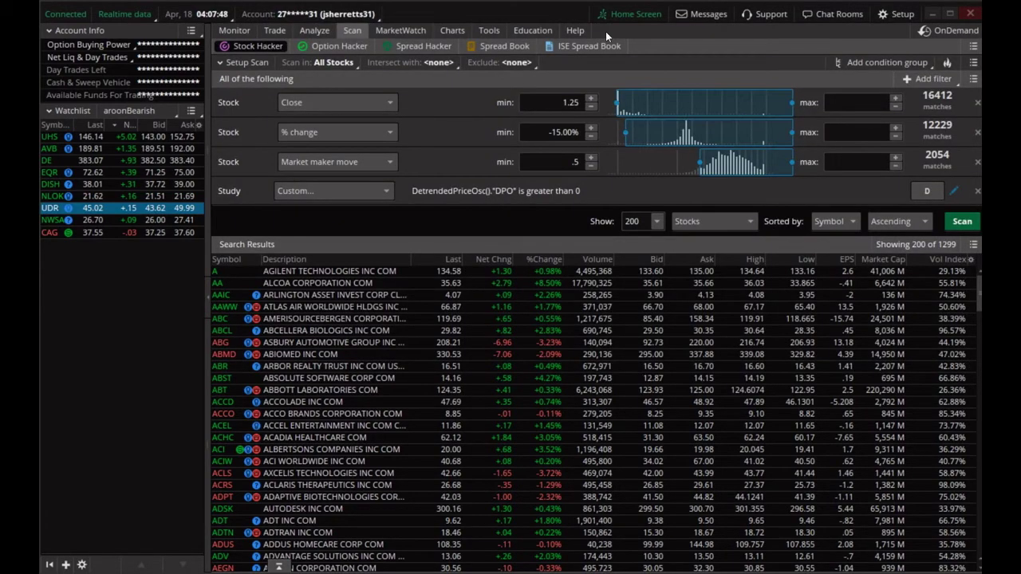
Step: Create a chart study whose Data plot uses the copied code DetrendedPriceOsc()."DPO" is greater than 0 instead of close
click(453, 31)
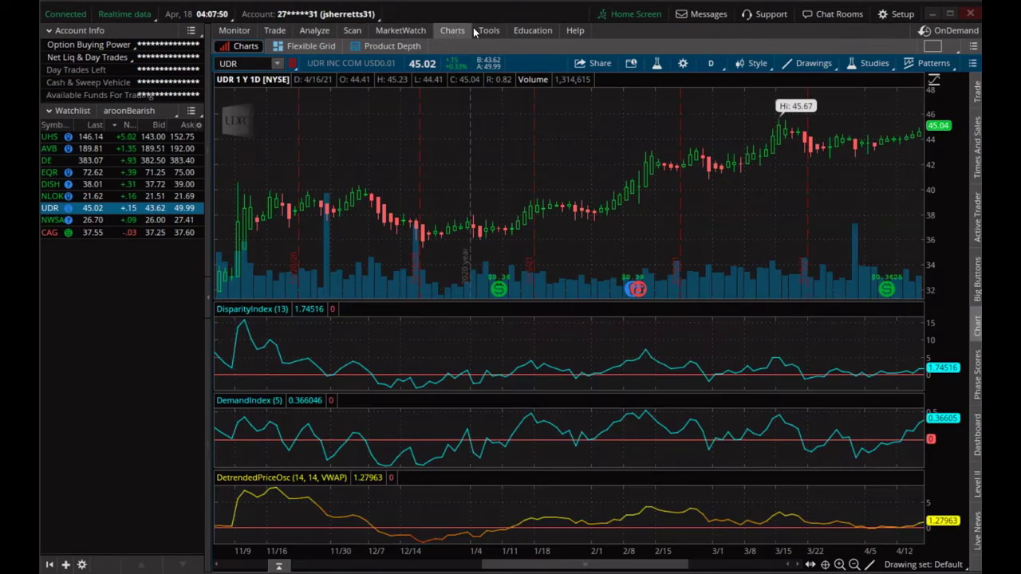
click(656, 63)
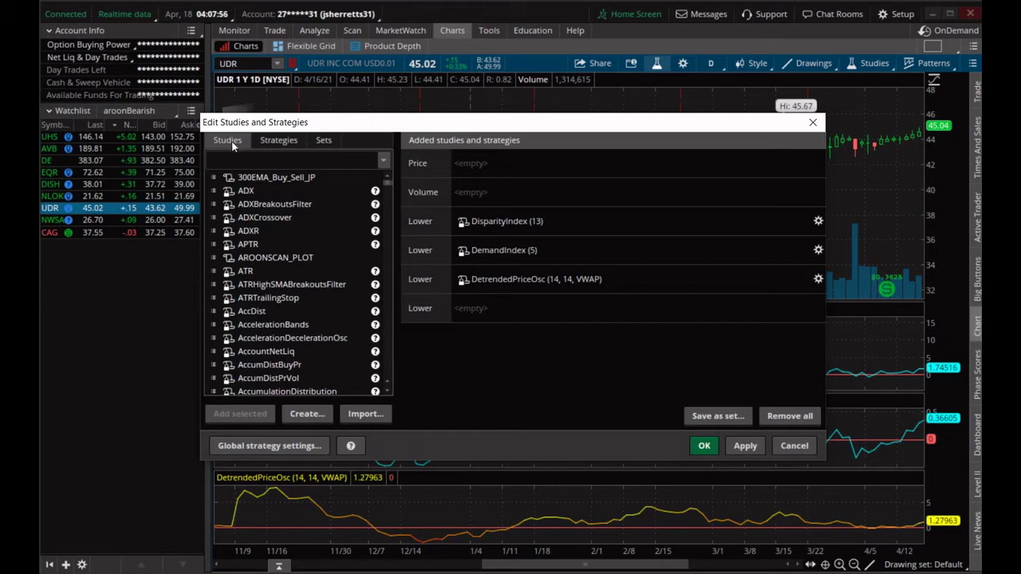
click(306, 416)
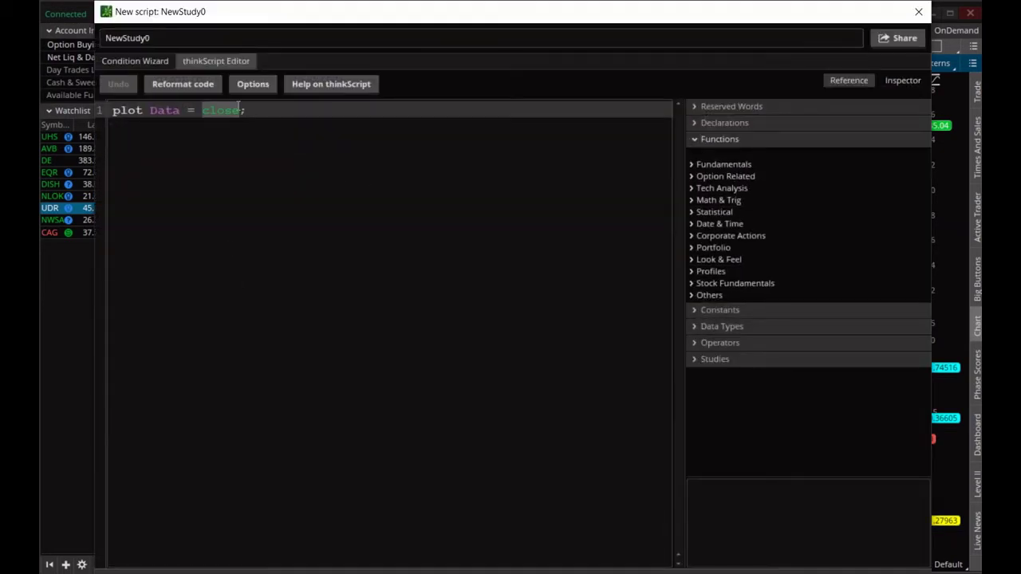
drag(240, 110, 202, 110)
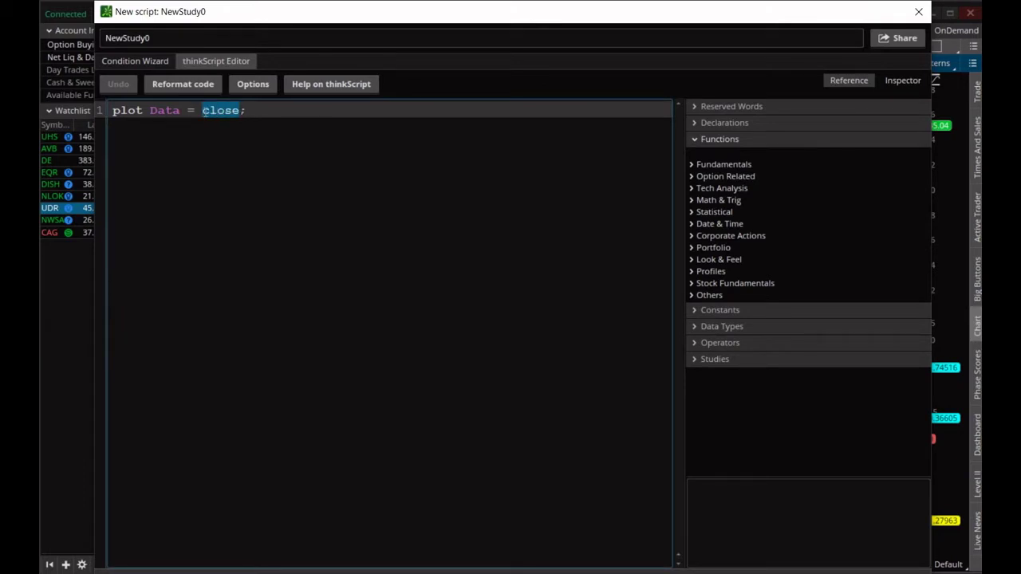
key(ctrl+v)
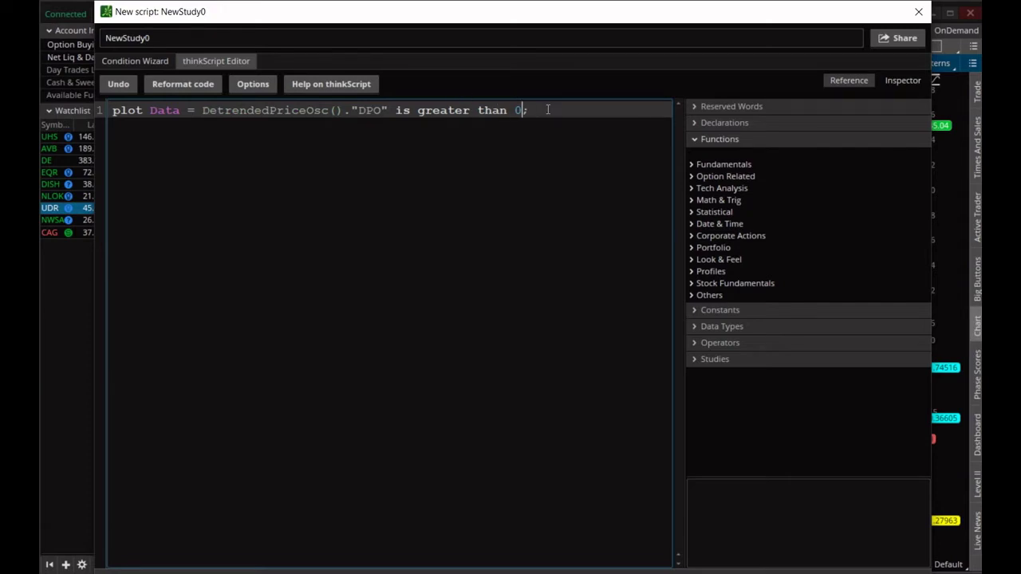
key(BackSpace)
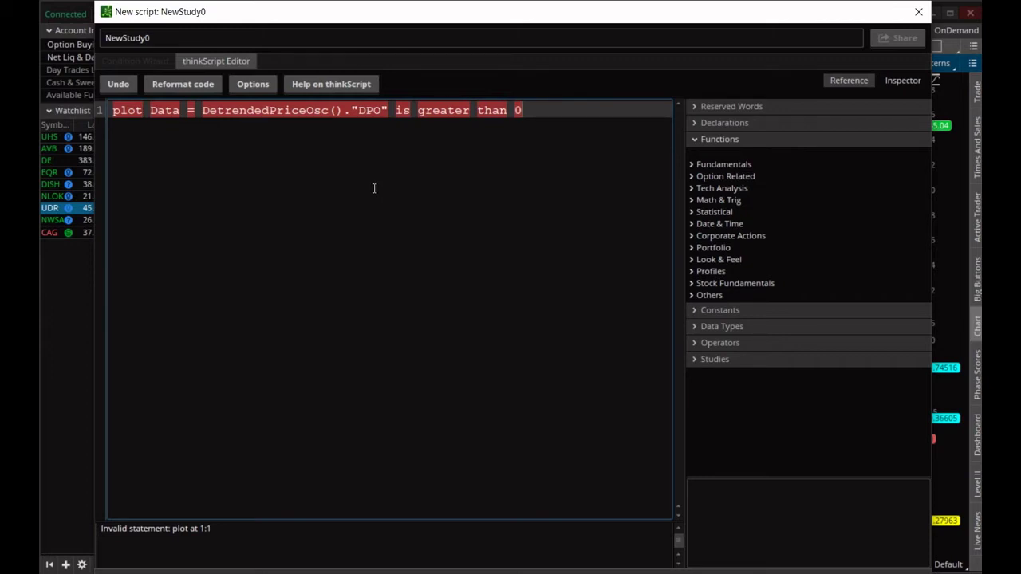
text(;)
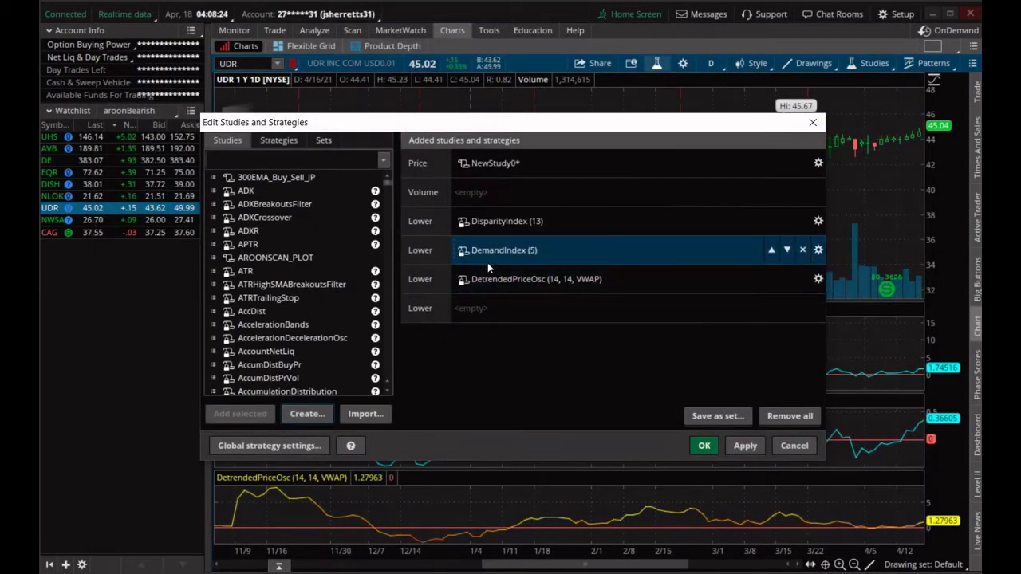
Step: Add "declare lower;" above the plot line in NewStudy0's script and apply the study to the UDR chart
click(465, 164)
click(113, 111)
key(Return)
key(Return)
click(112, 110)
text(declare low)
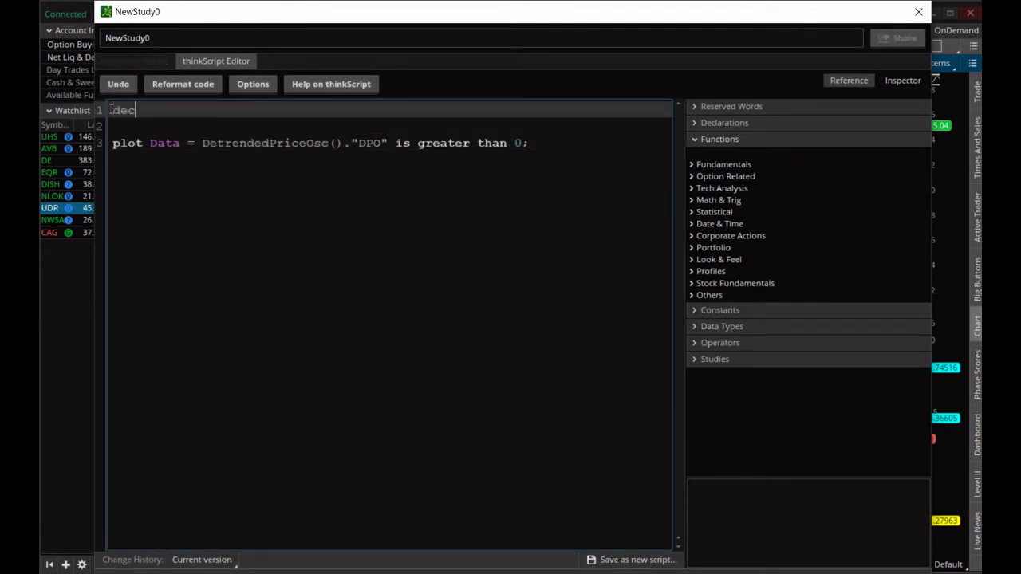
text(er;)
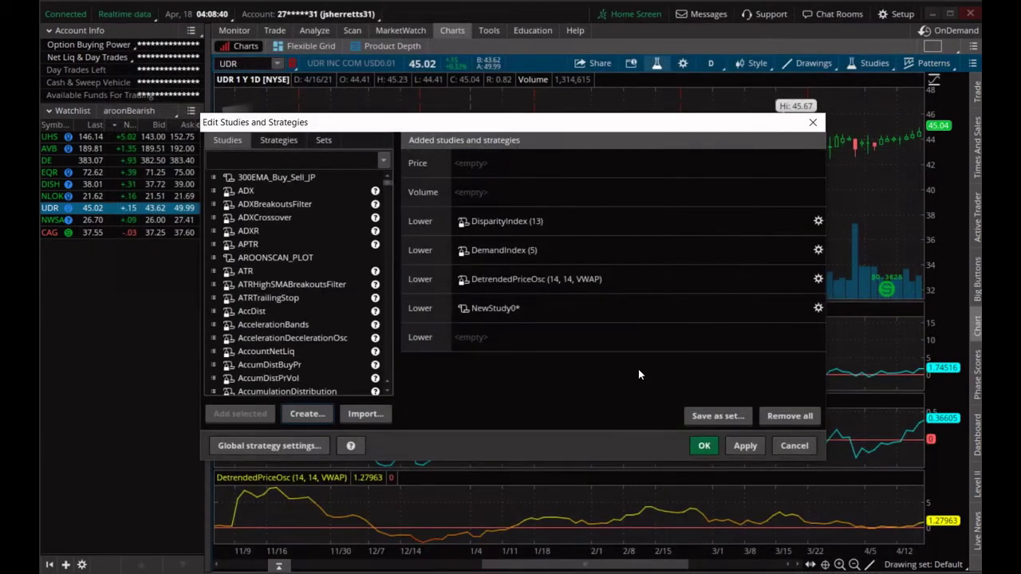
click(492, 308)
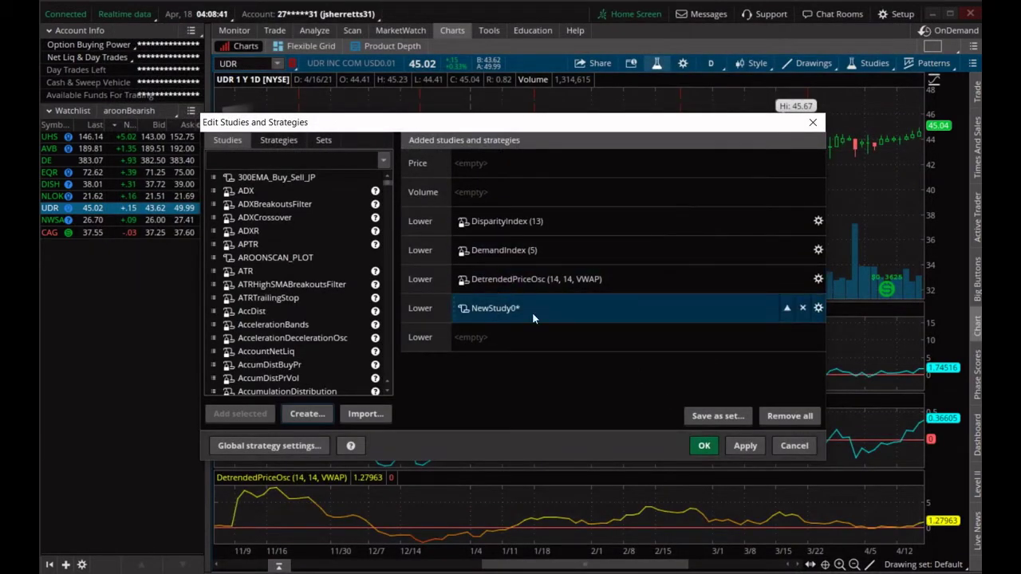
click(744, 447)
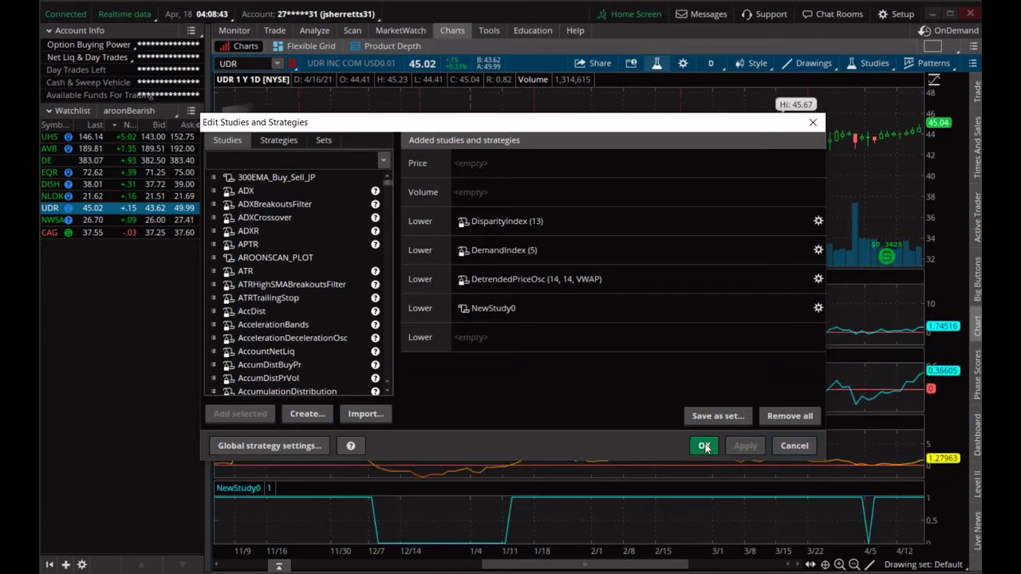
click(703, 447)
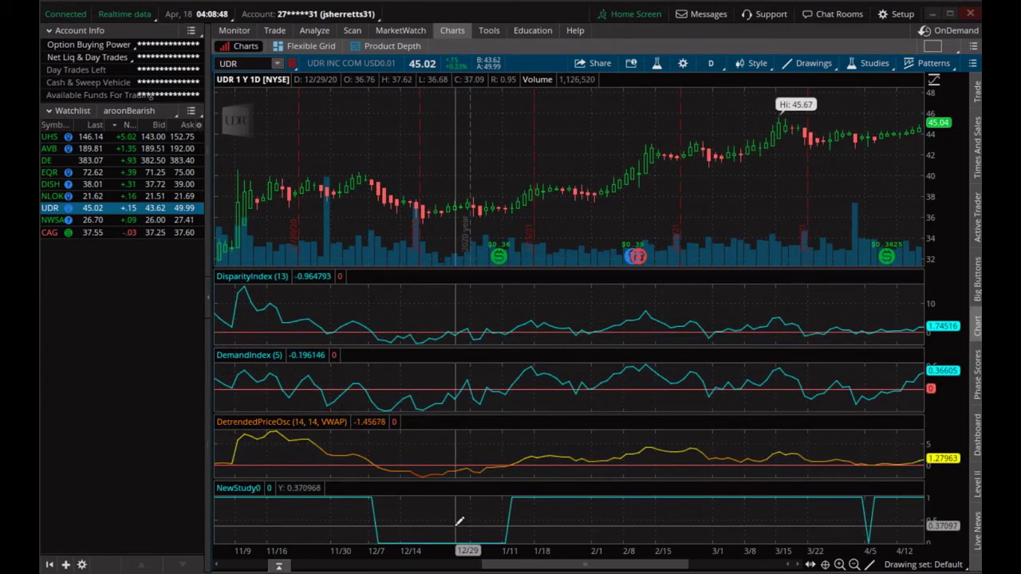
Step: Examine the new study on the daily UDR chart and switch the chart to the 3 Y : W time frame
scroll(452, 511, down, 3)
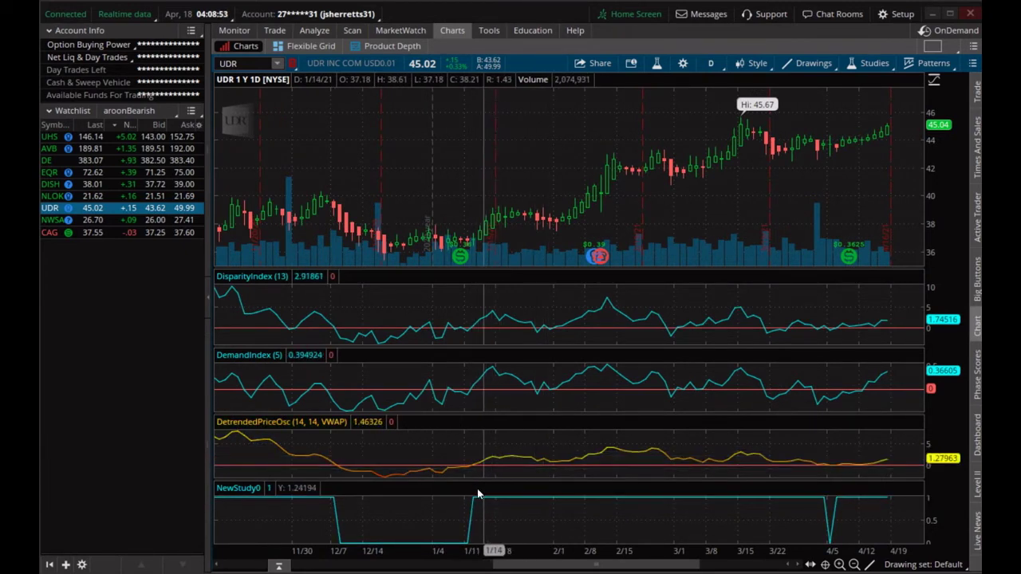
scroll(479, 486, down, 4)
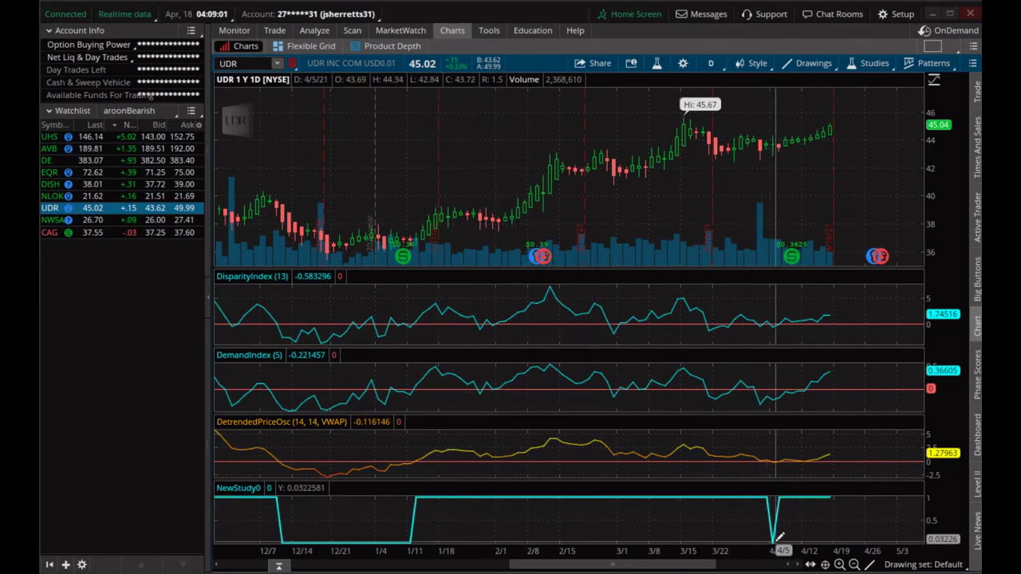
scroll(560, 480, up, 1)
scroll(559, 479, up, 10)
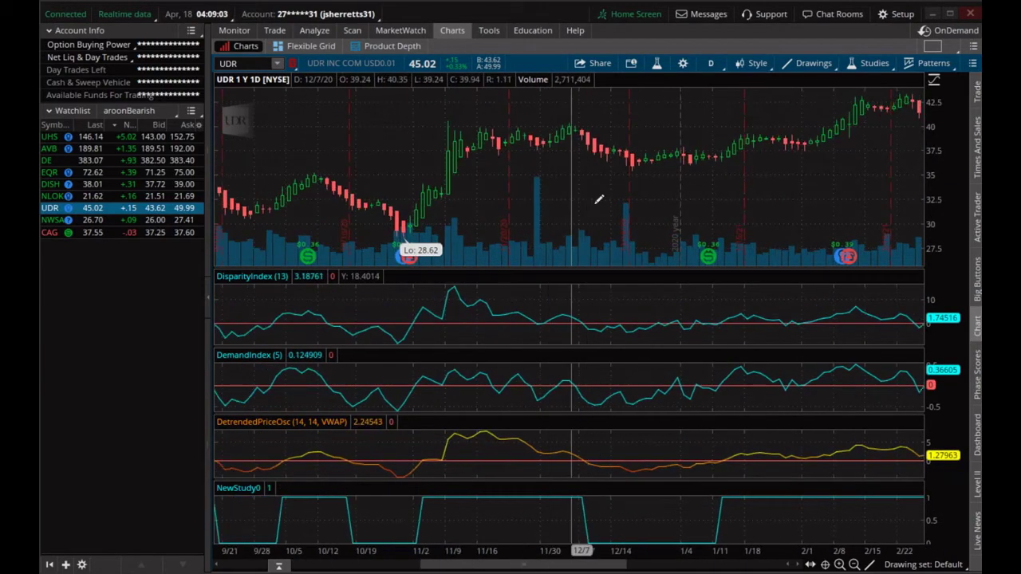
click(715, 62)
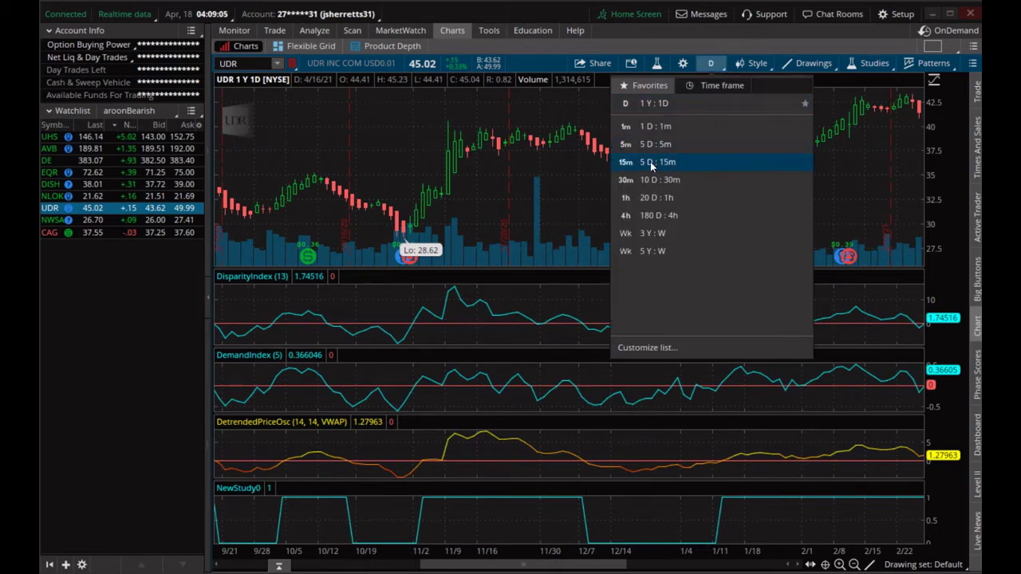
click(683, 232)
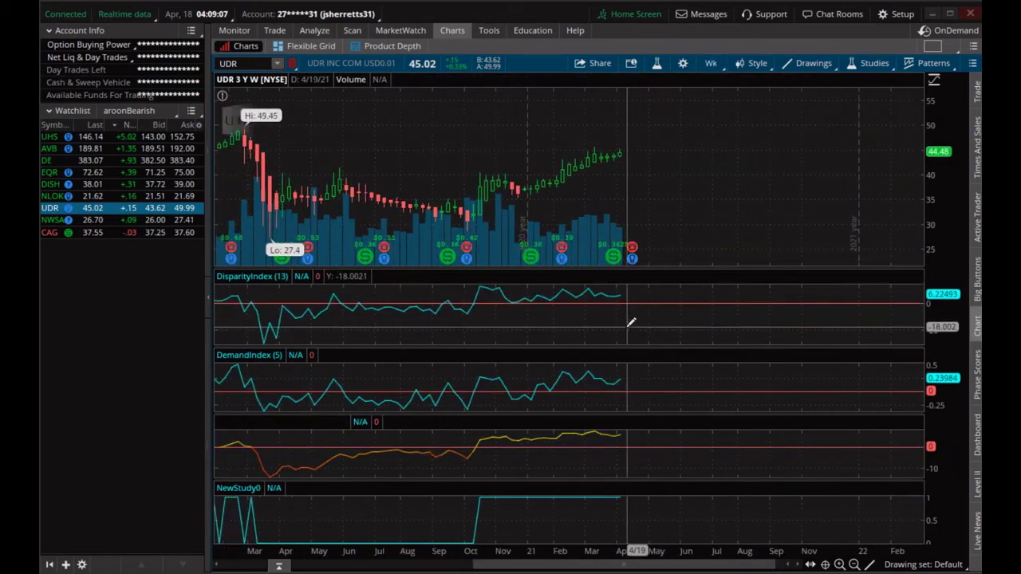
scroll(632, 329, up, 2)
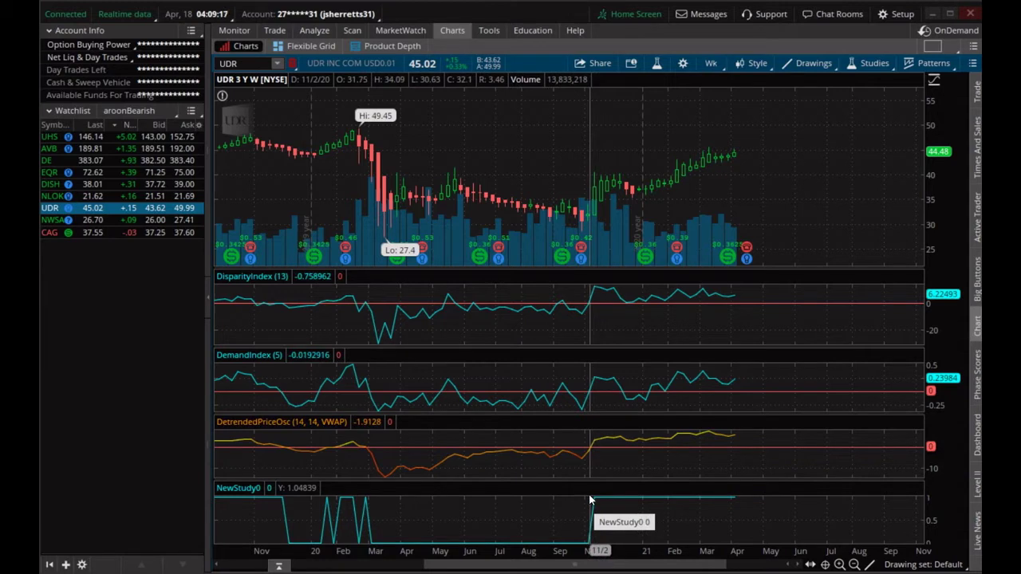
Step: Try the Month aggregation on the scan's DetrendedPriceOsc filter and return it to Day
click(354, 31)
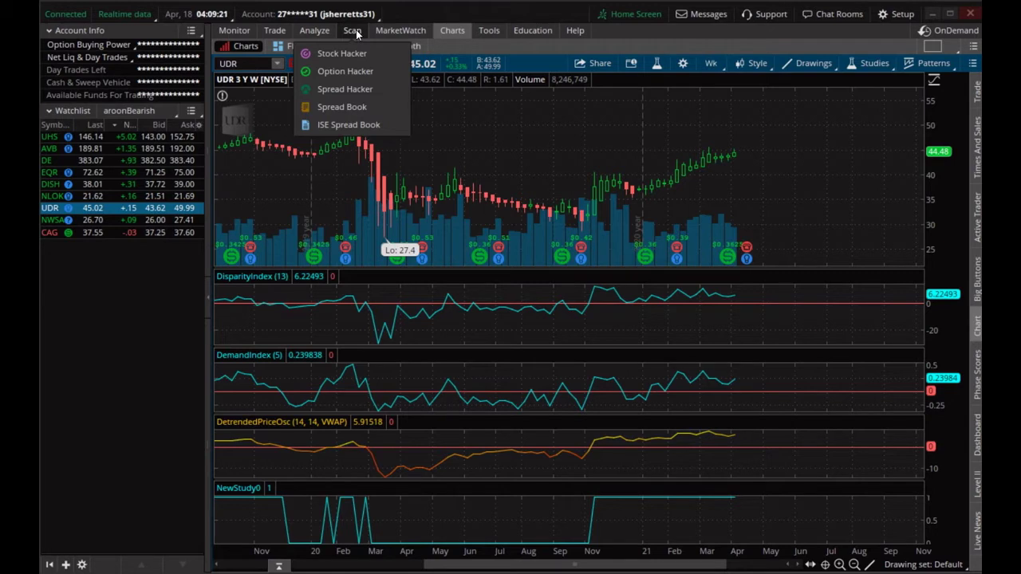
click(357, 33)
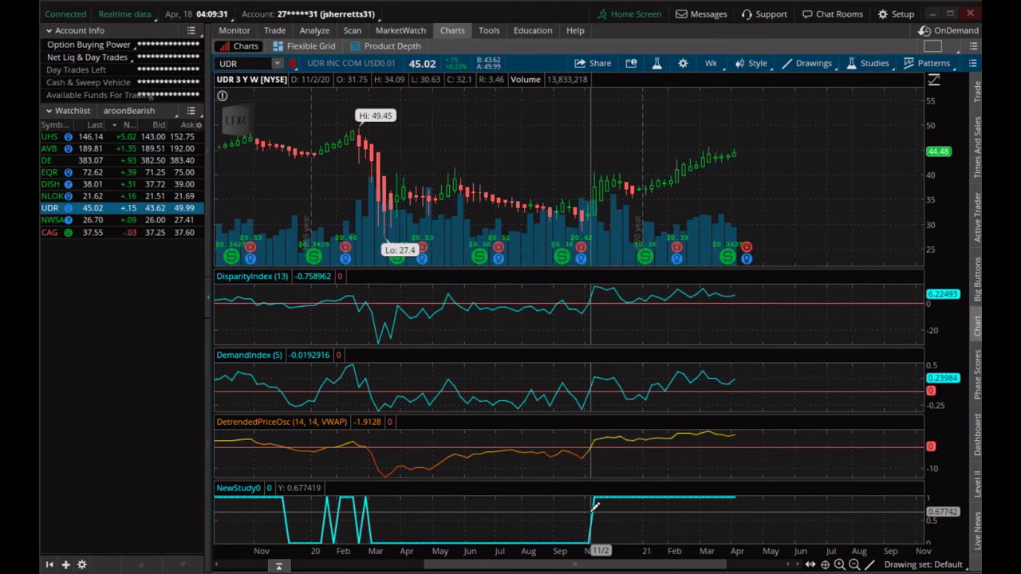
click(352, 31)
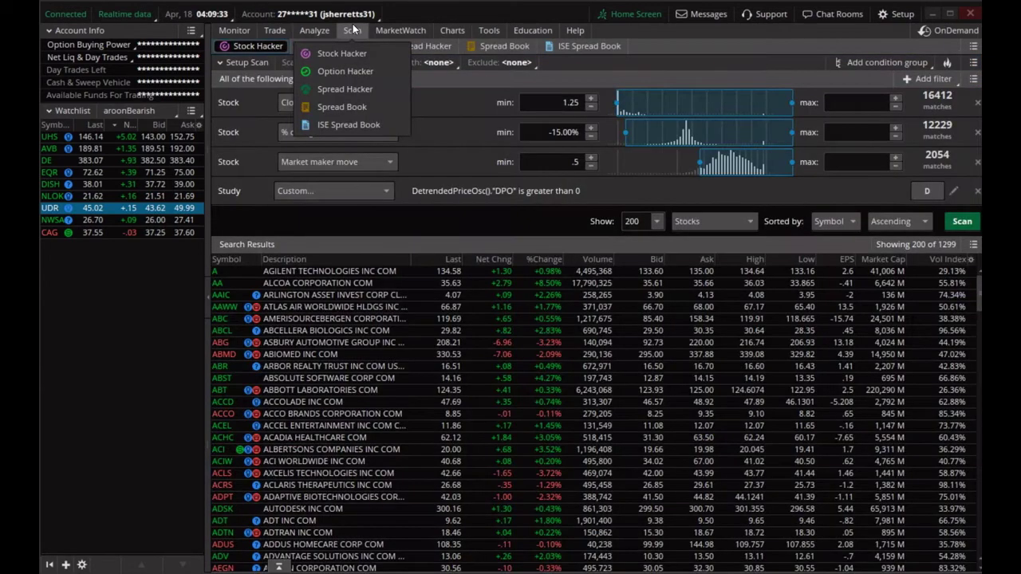
click(929, 190)
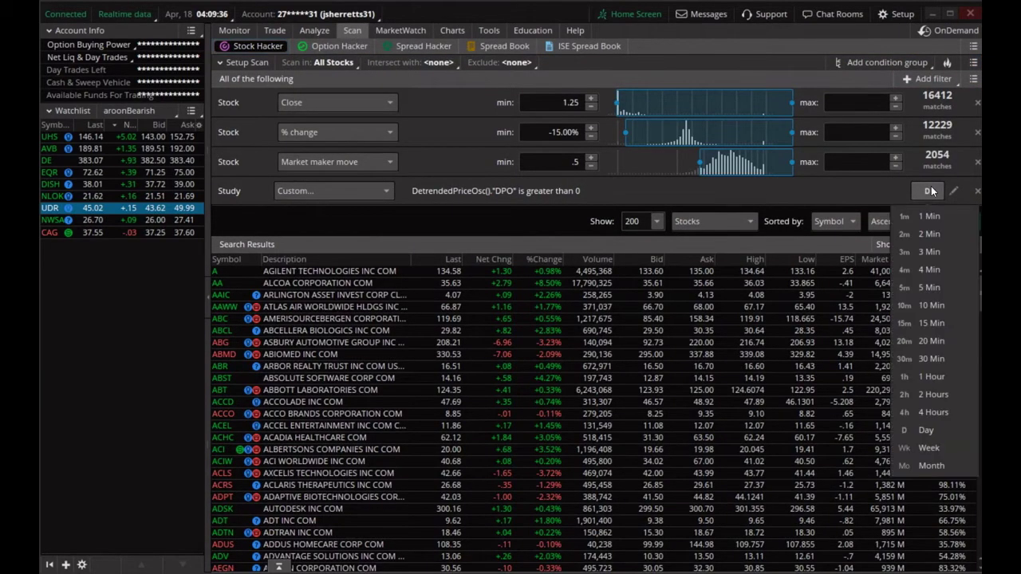
click(947, 464)
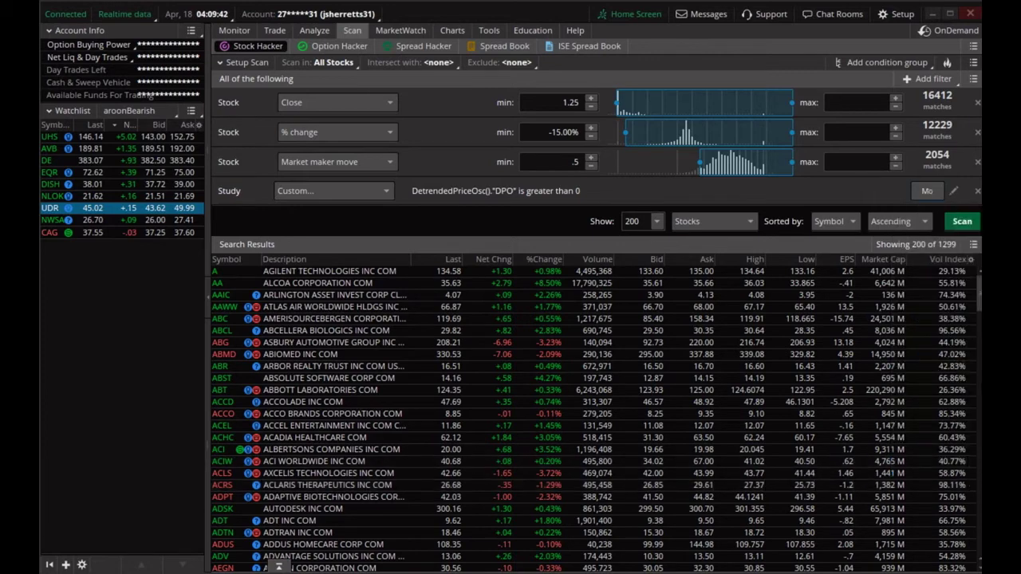
click(926, 190)
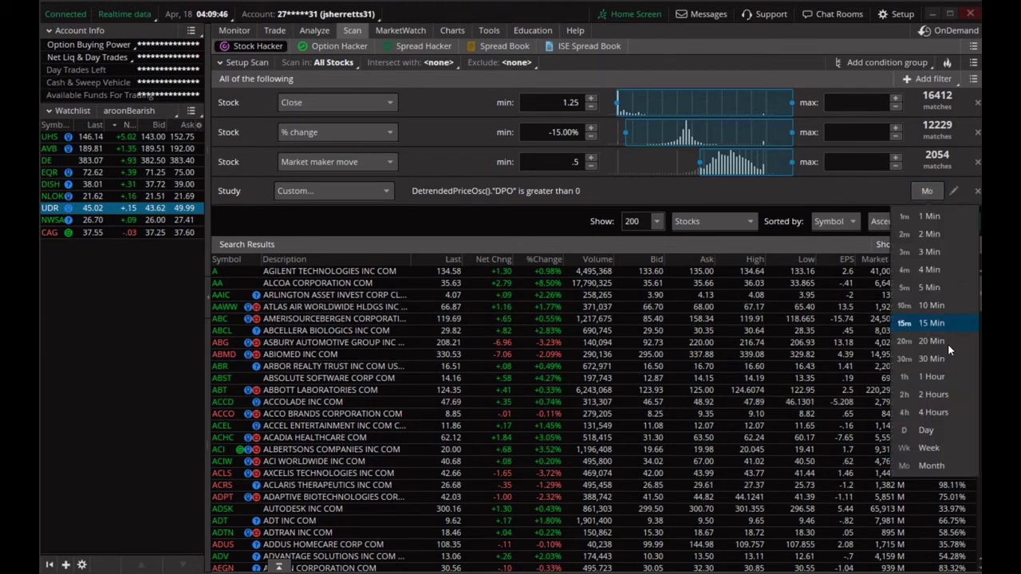
click(948, 434)
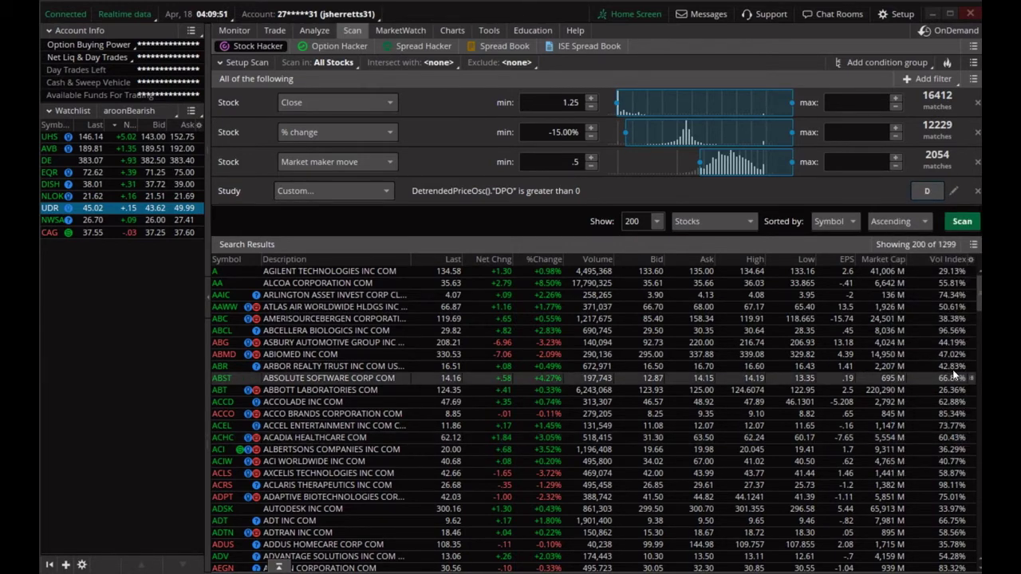
Step: Check the weekly UDR chart and set the scan's DetrendedPriceOsc filter aggregation to Week
click(451, 31)
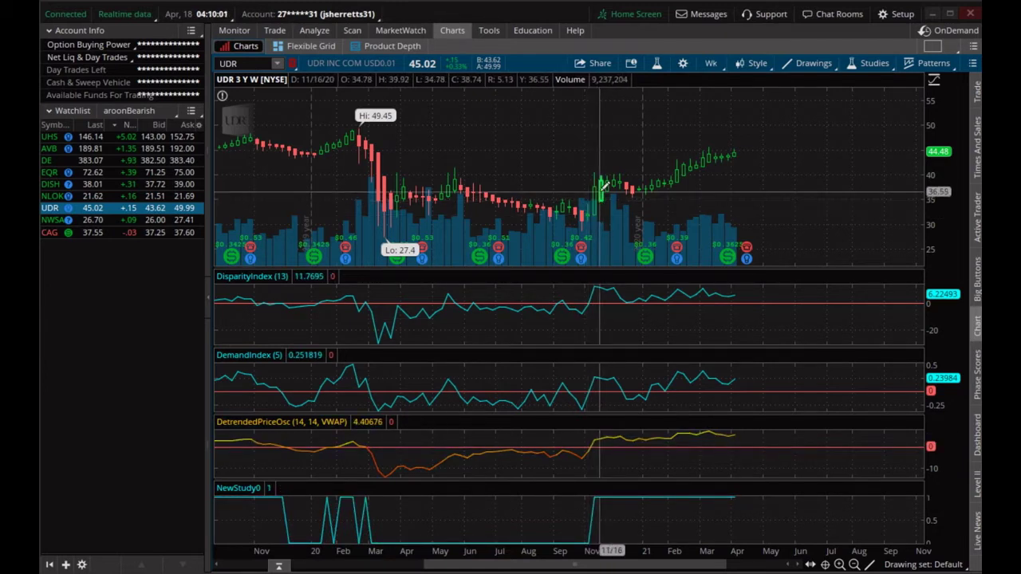
click(354, 31)
click(927, 192)
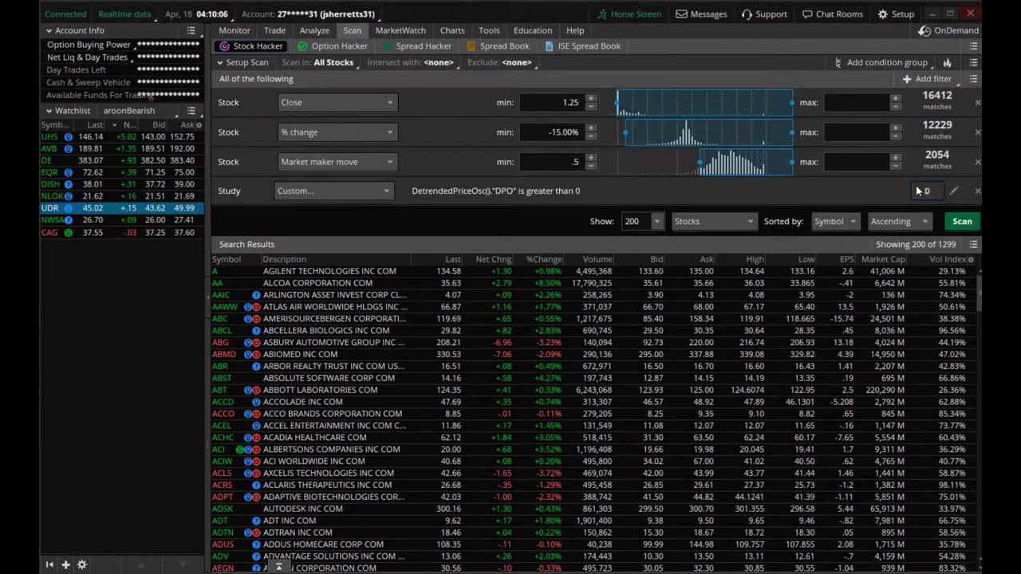
click(945, 448)
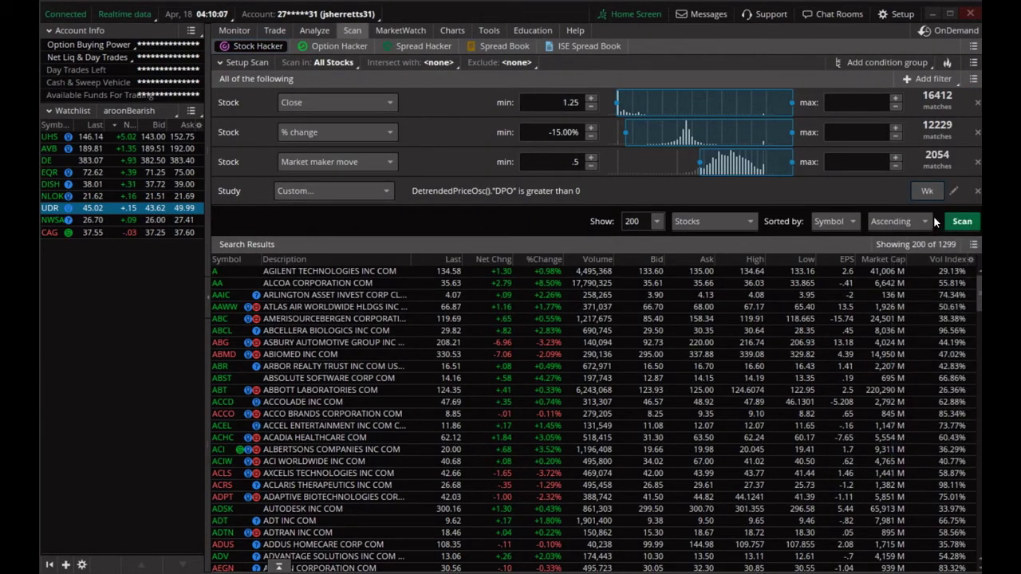
Step: Run the weekly scan and compare the DetrendedPriceOsc and NewStudy0 plots across the weekly UDR chart's history
click(968, 220)
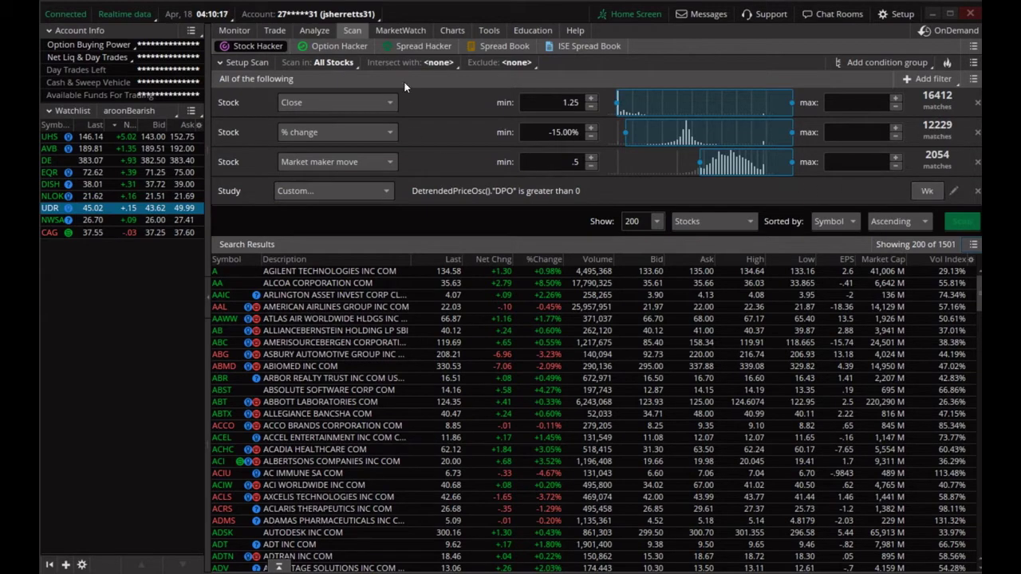
click(455, 30)
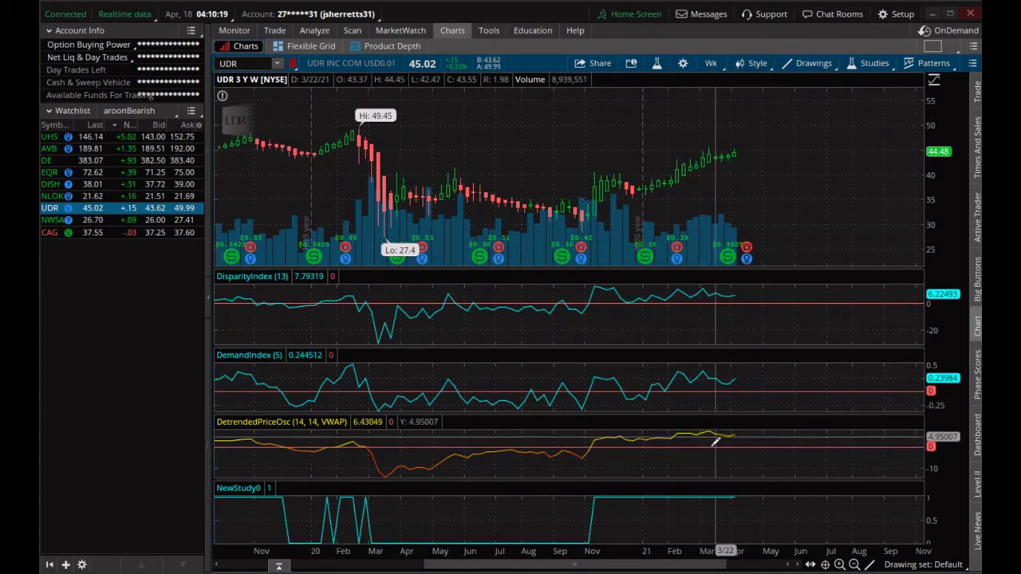
scroll(716, 441, up, 5)
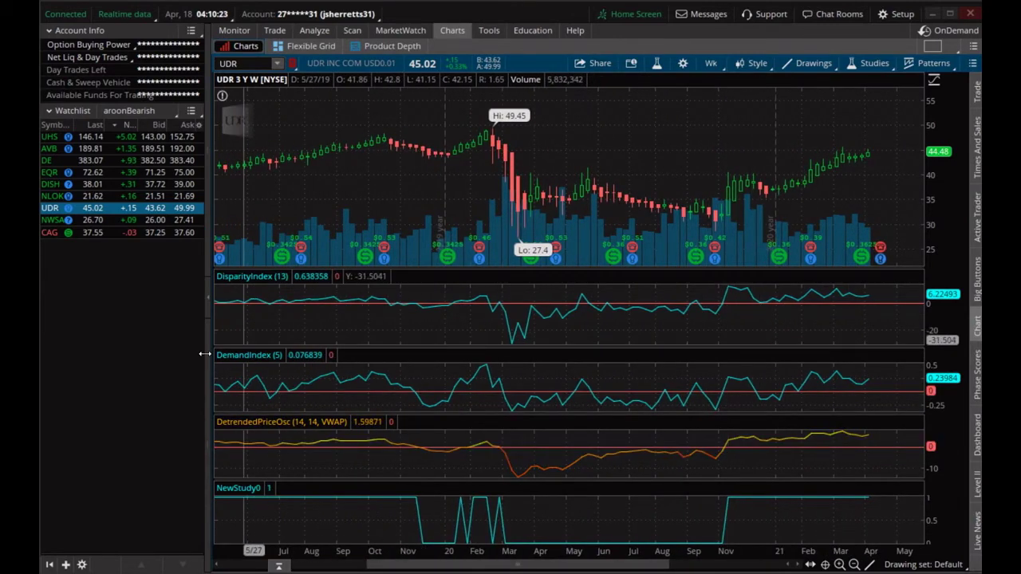
scroll(356, 401, up, 12)
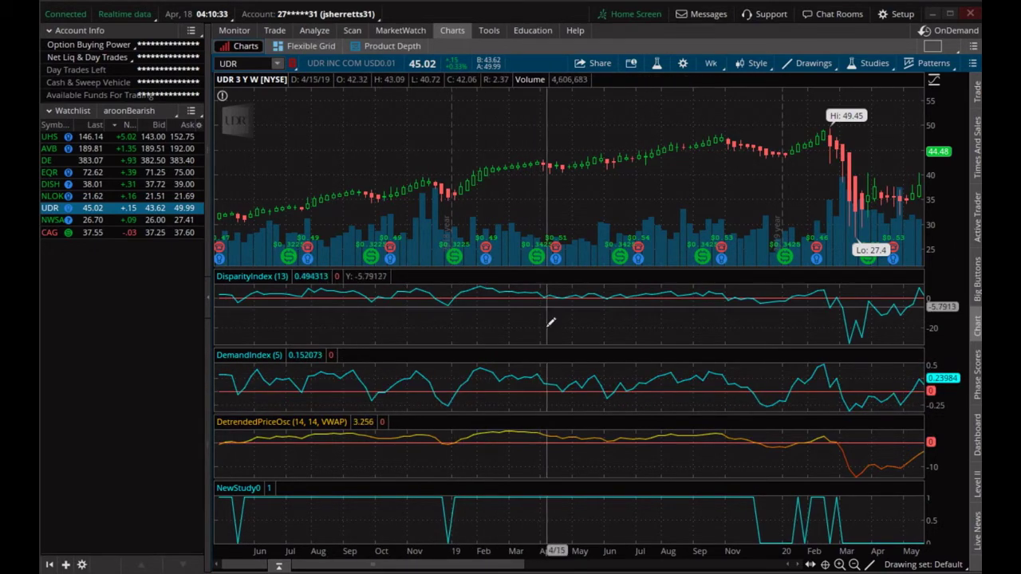
scroll(491, 438, down, 2)
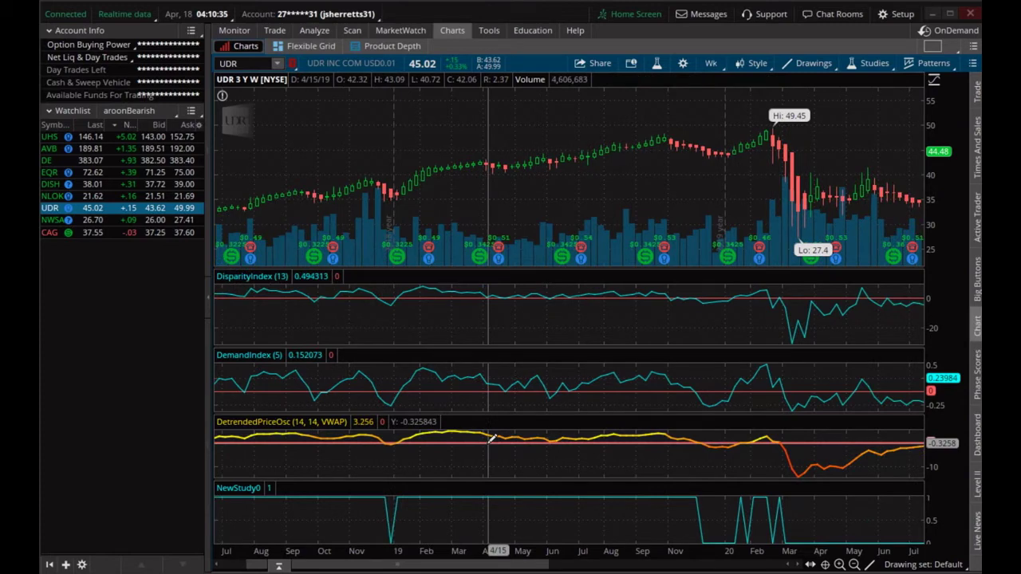
scroll(492, 438, up, 2)
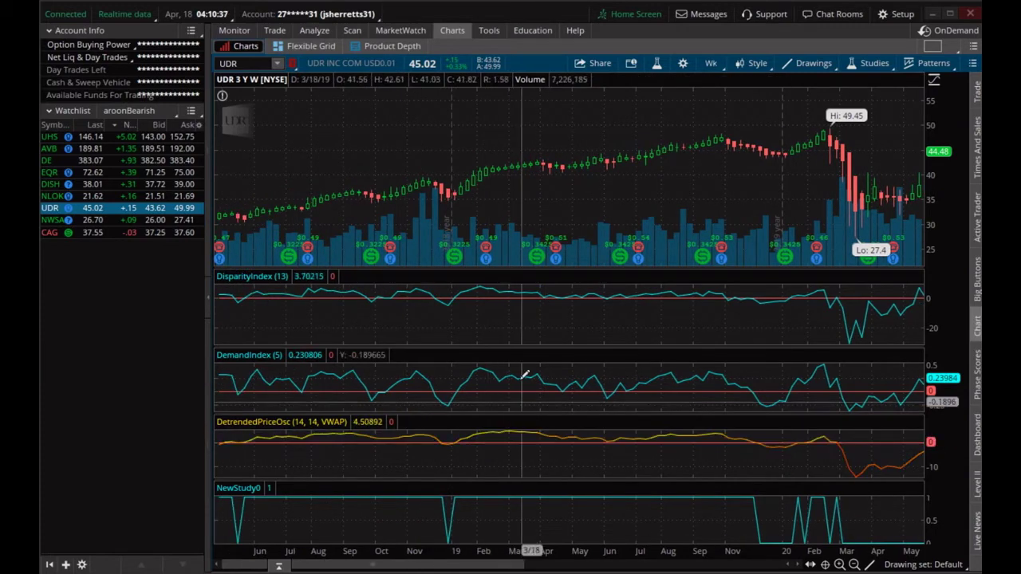
scroll(507, 308, down, 2)
scroll(507, 310, down, 10)
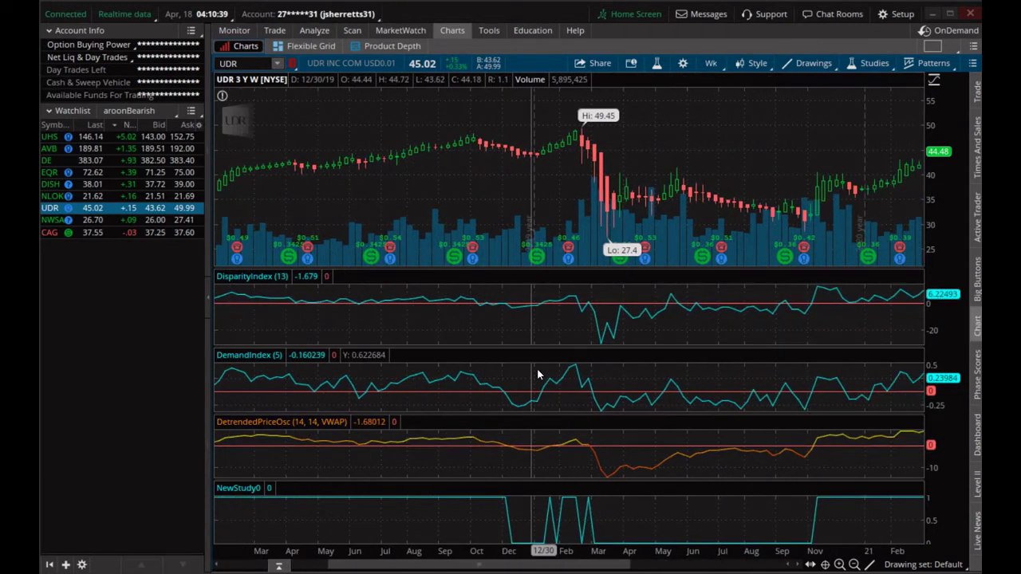
scroll(578, 493, down, 1)
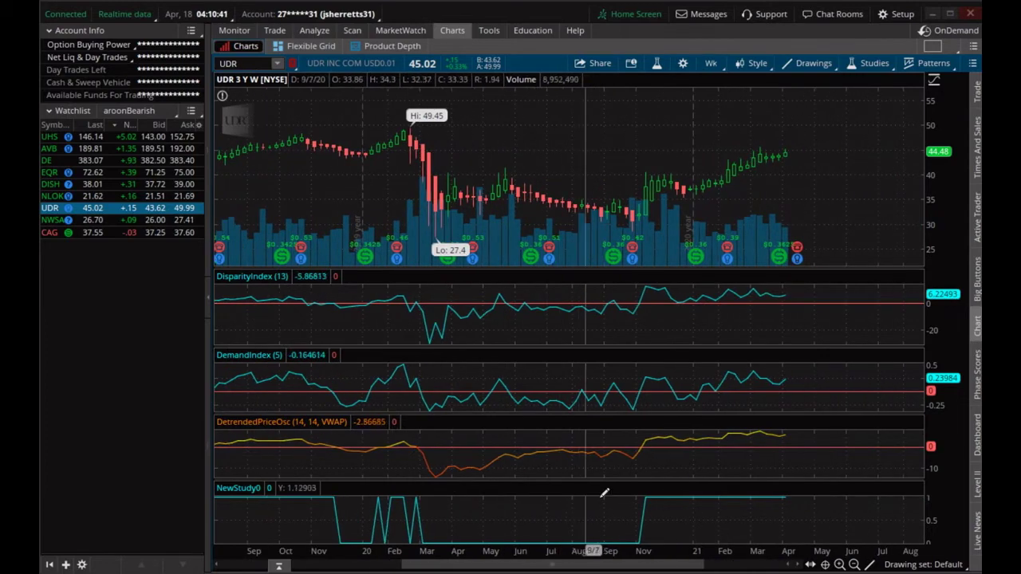
Step: Start a second condition in the scan's custom DetrendedPriceOsc filter, based on the DemandIndex study
click(352, 30)
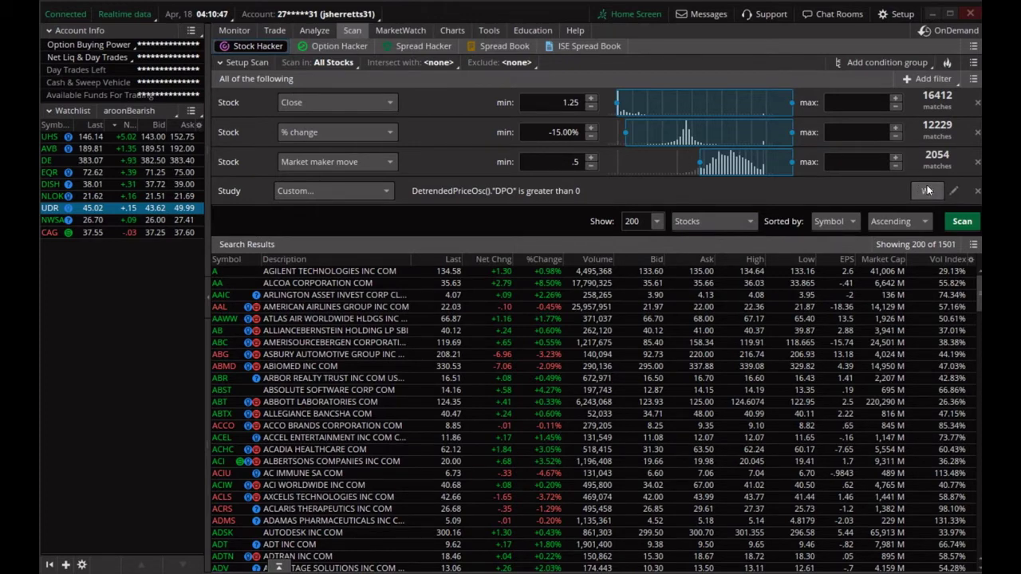
click(956, 191)
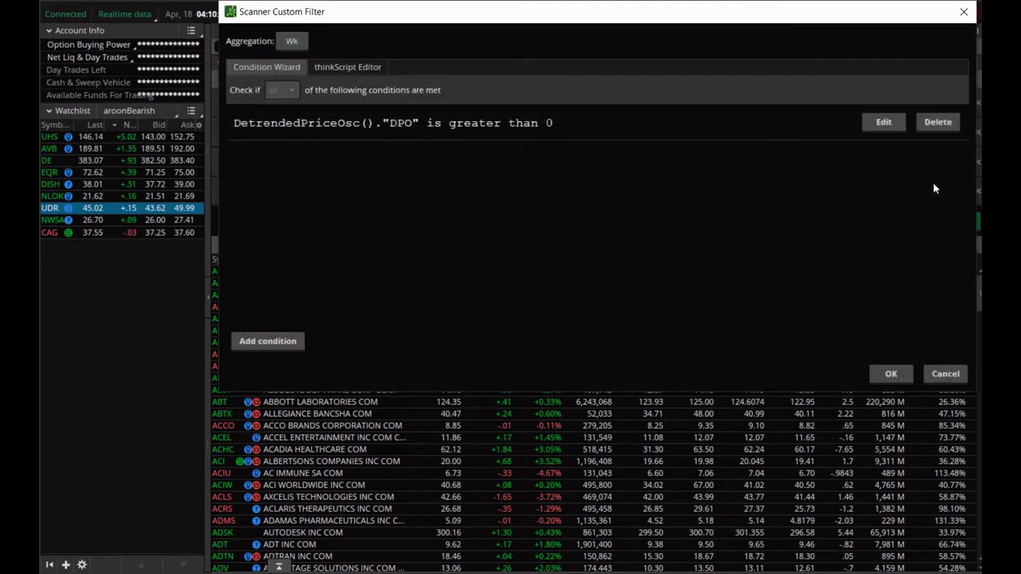
click(266, 346)
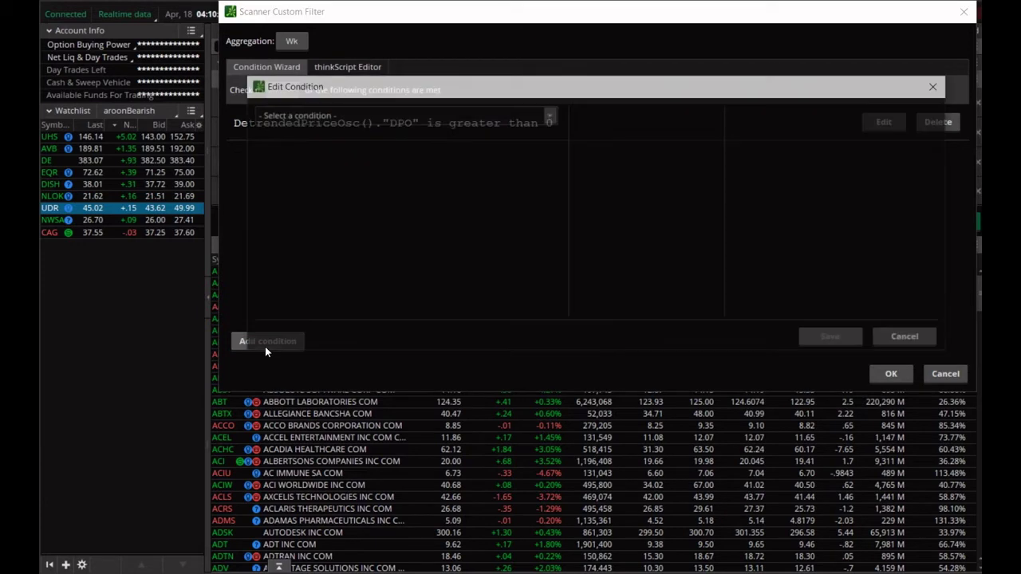
click(550, 116)
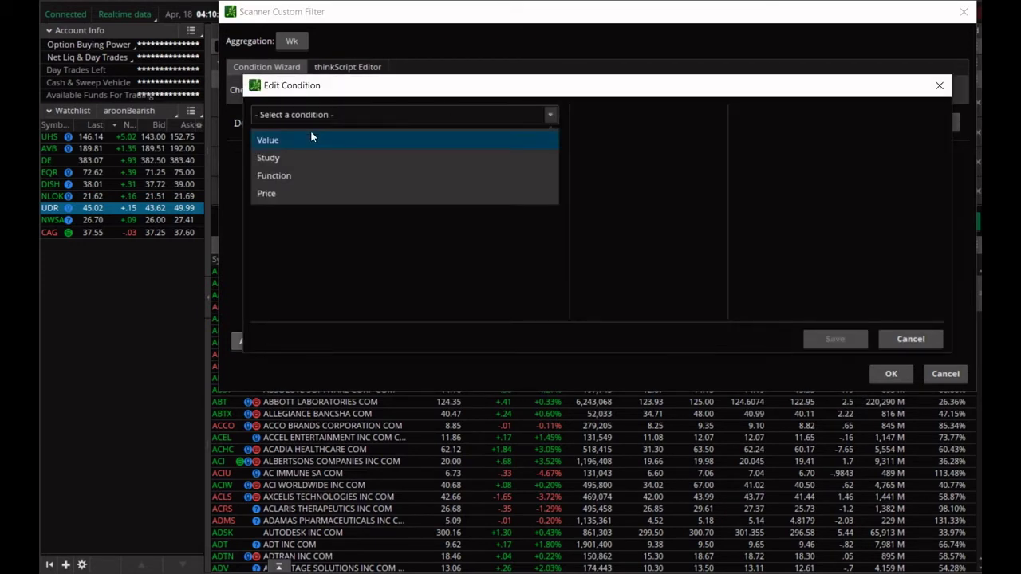
click(282, 158)
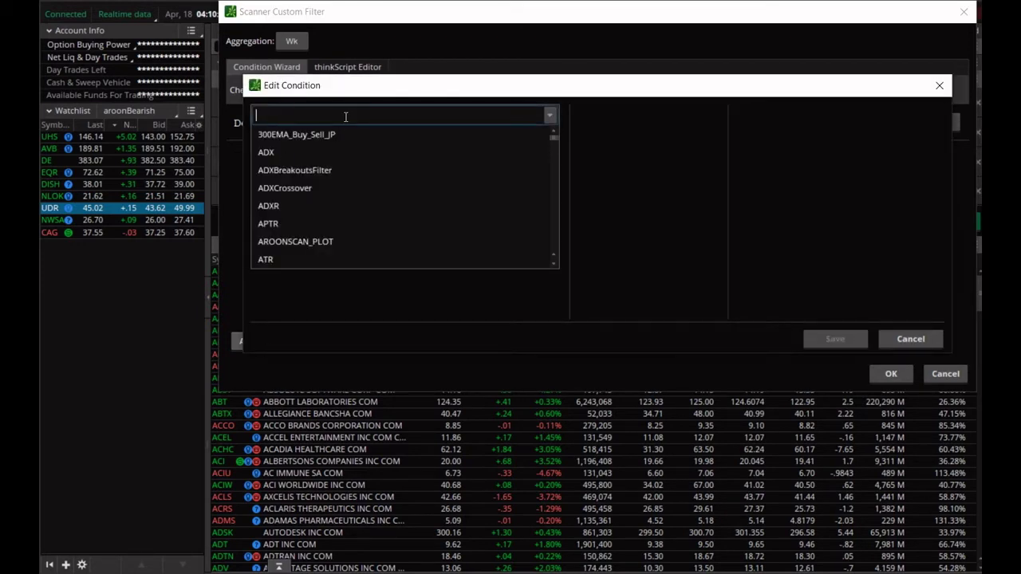
text(demand)
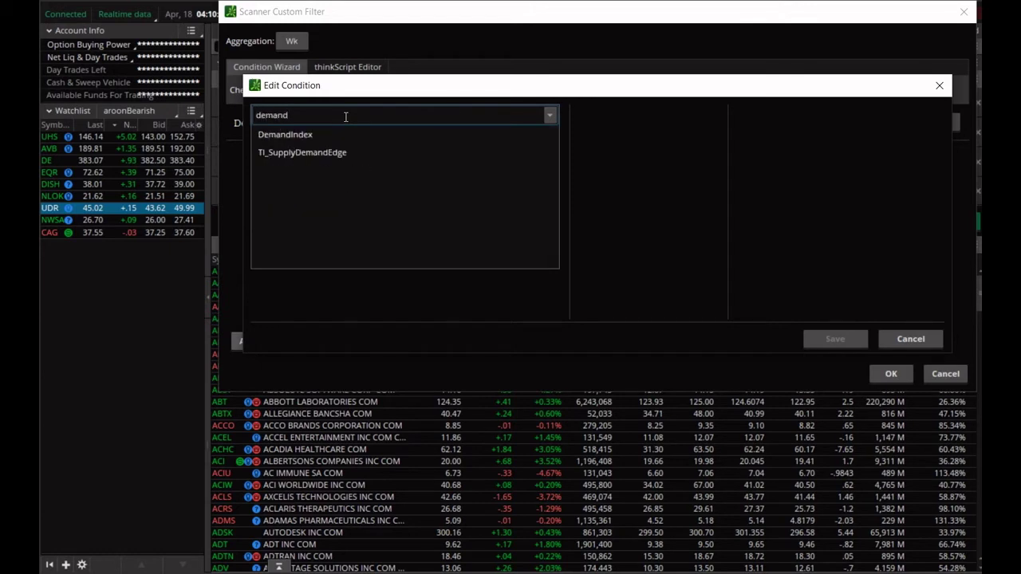
click(307, 136)
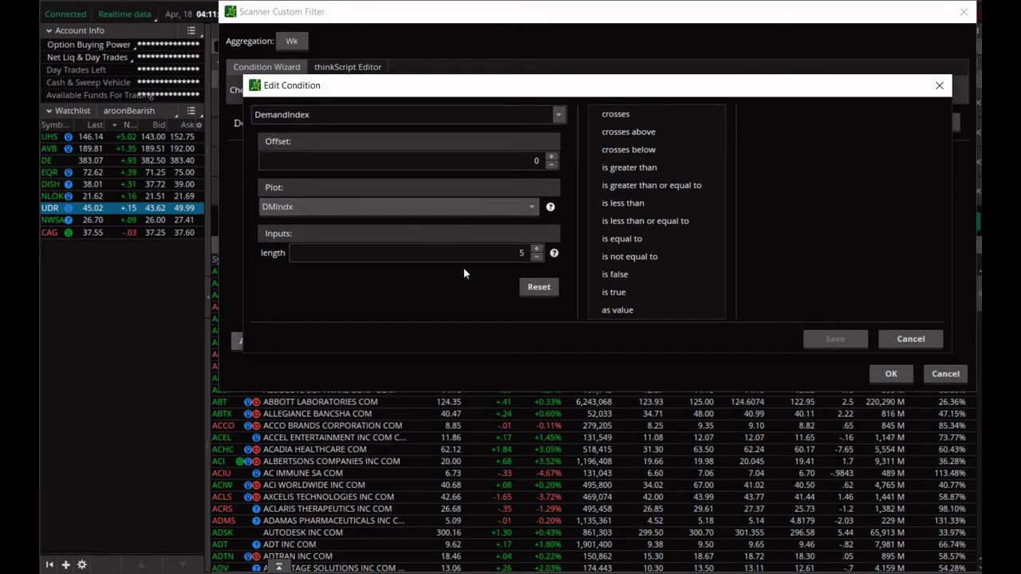
Step: Require the DemandIndex DMIndx plot to be greater than the value 0 and save the condition
click(642, 170)
click(936, 115)
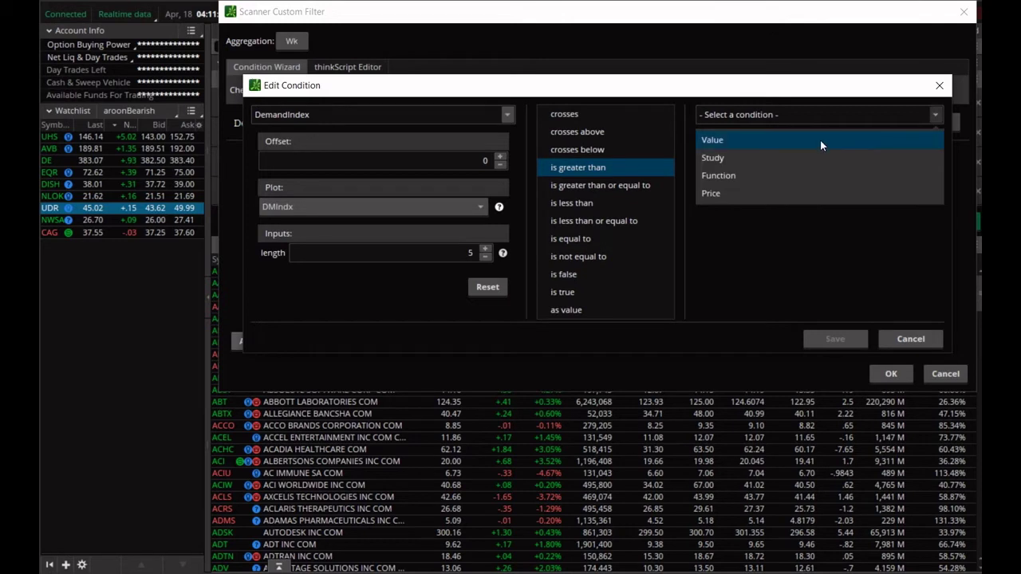
click(738, 143)
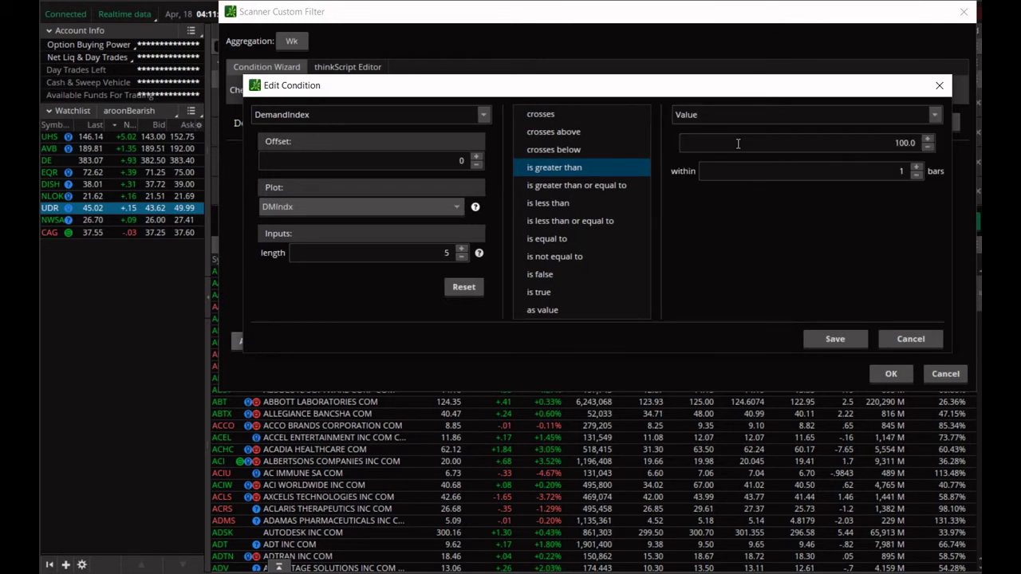
drag(892, 142, 911, 140)
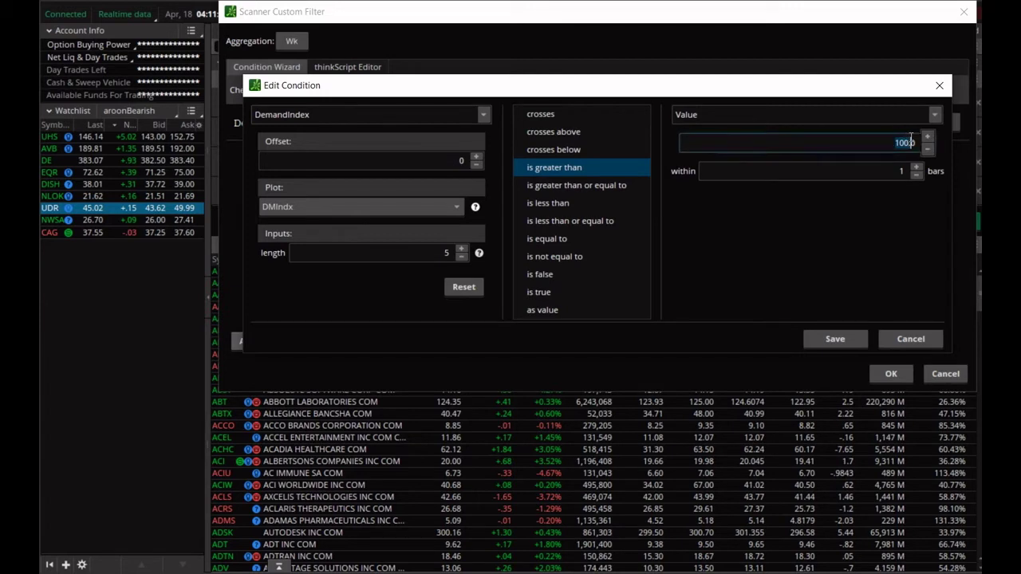
text(0)
click(848, 340)
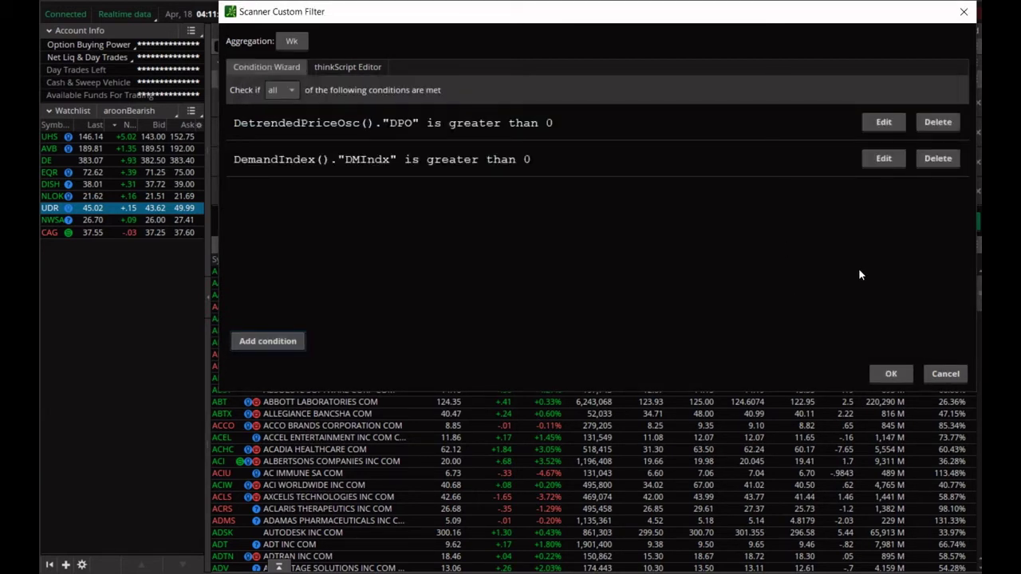
Step: Run the weekly scan with both study conditions applied and look through its results
click(897, 375)
click(963, 222)
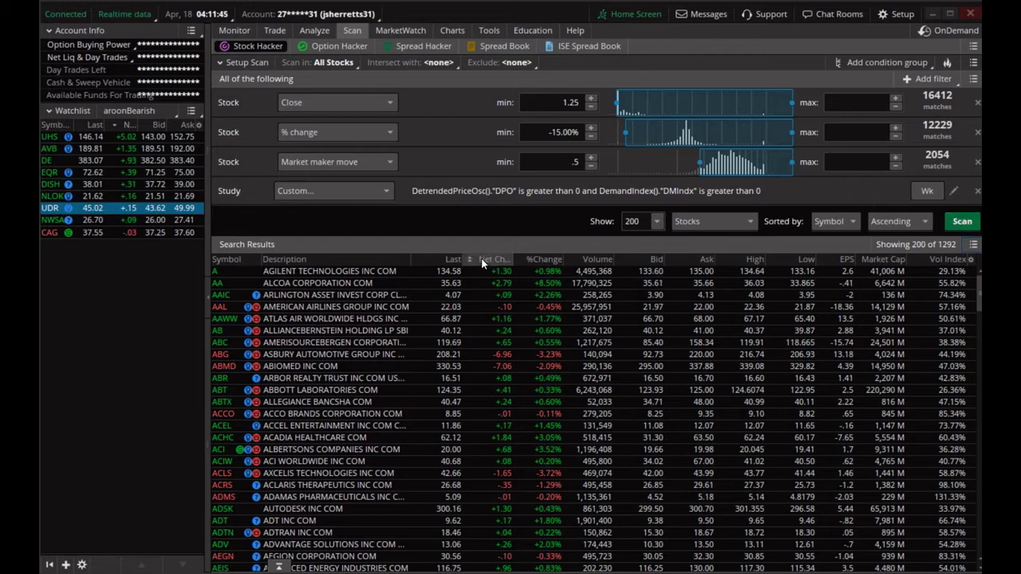
scroll(308, 360, down, 3)
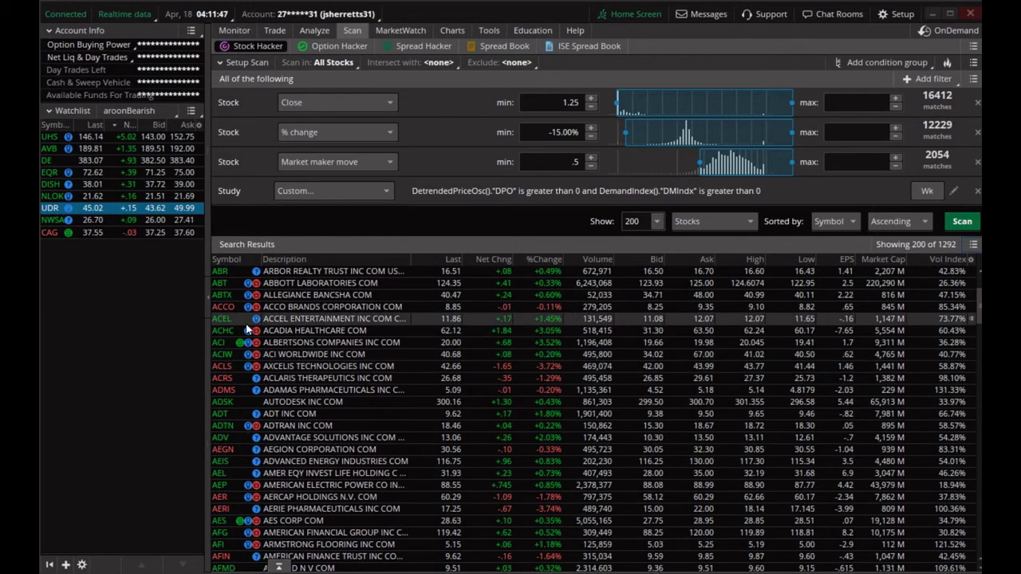
scroll(239, 374, down, 2)
scroll(262, 429, down, 1)
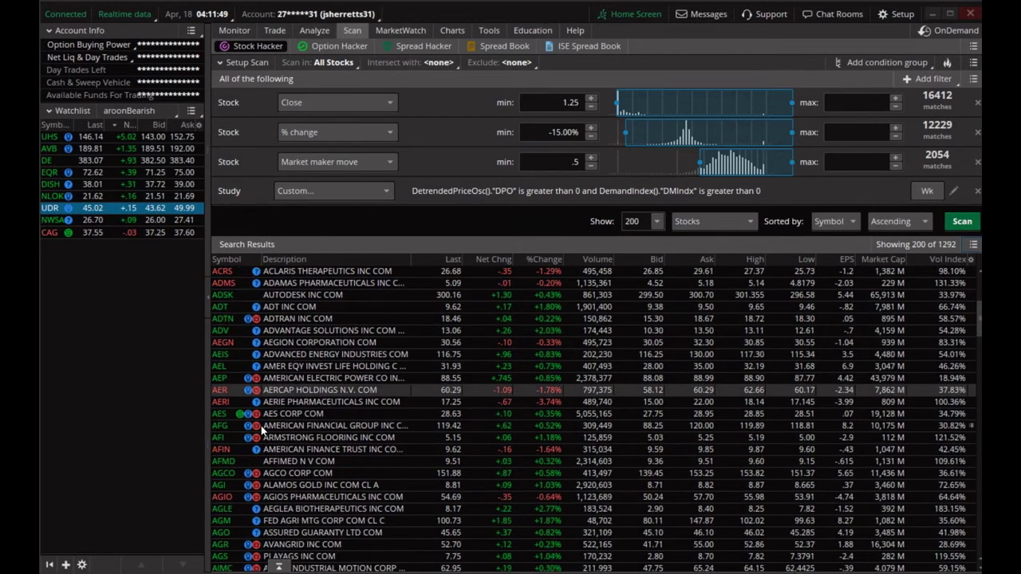
scroll(293, 393, down, 12)
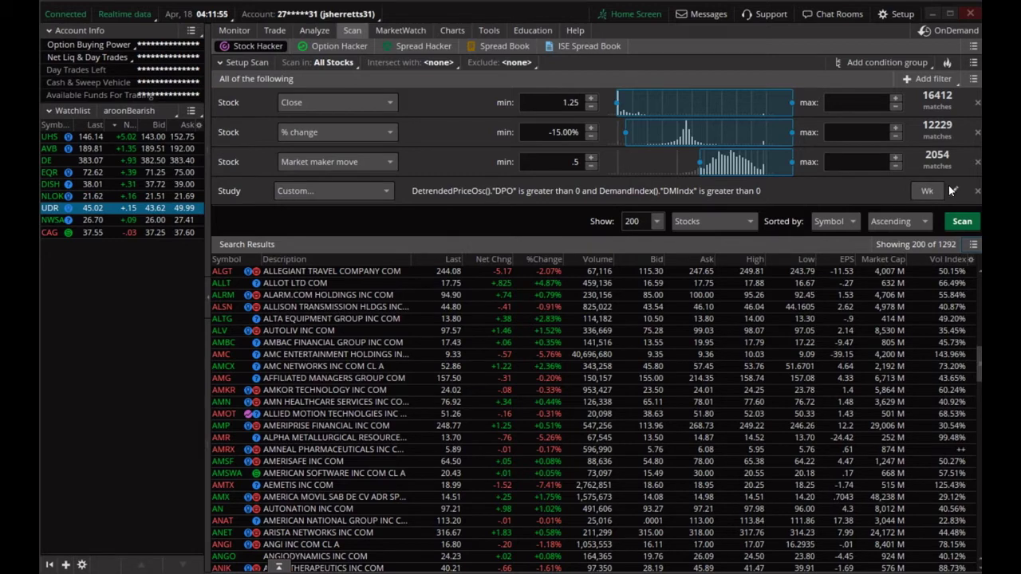
Step: Run the scan with the study filter's aggregation set to Day and review the filter's conditions
click(926, 190)
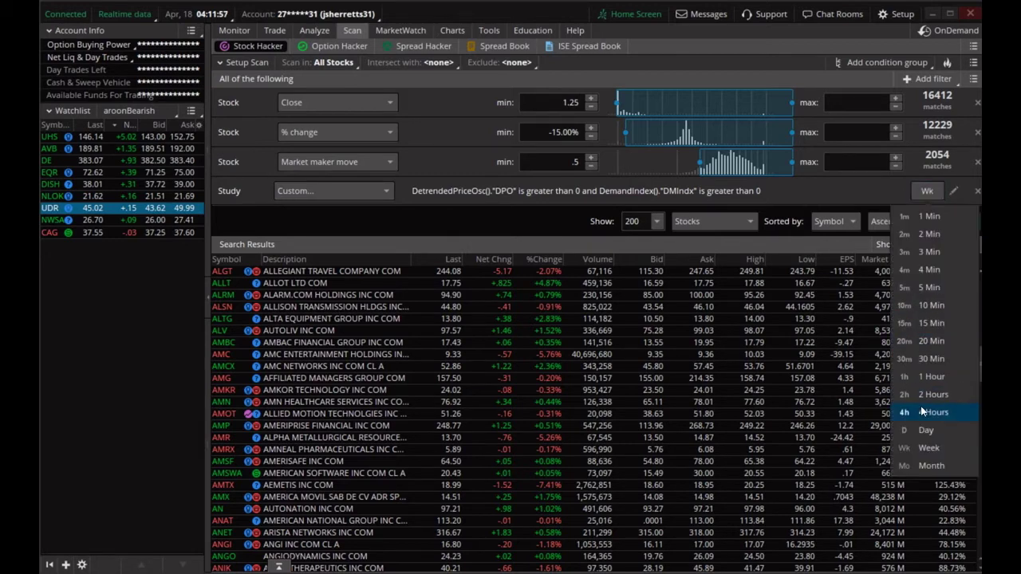
click(924, 431)
click(962, 223)
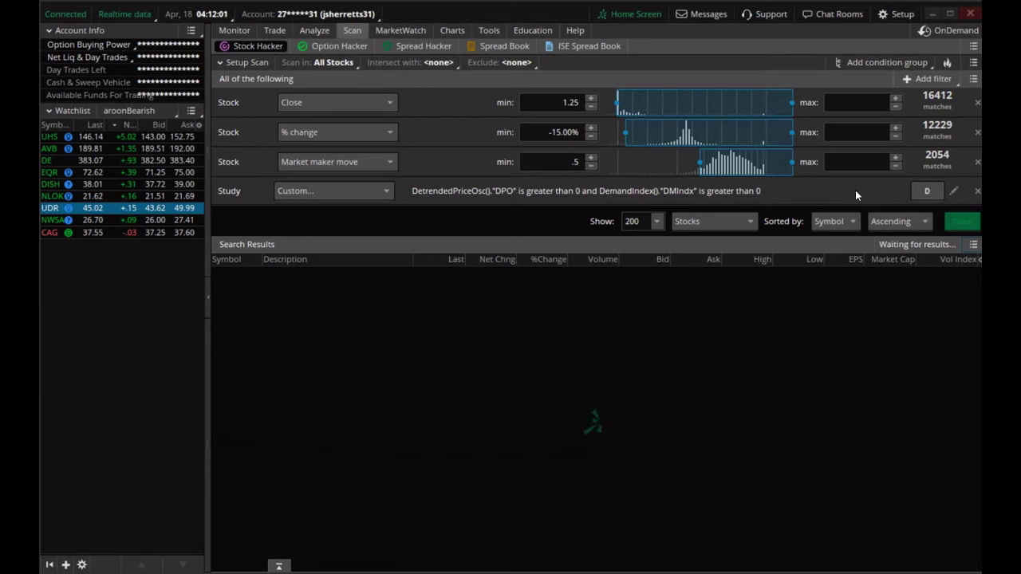
click(955, 190)
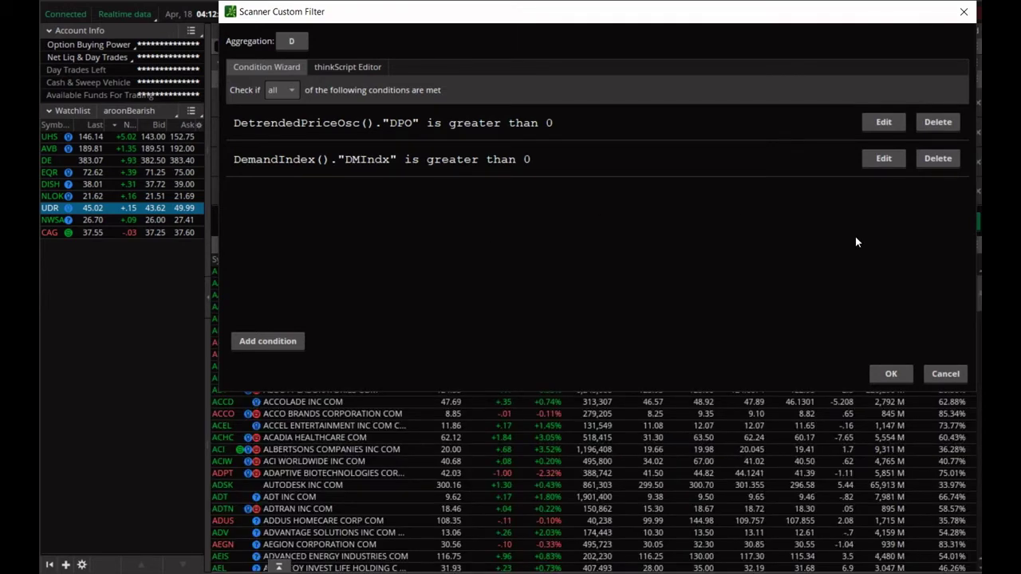
click(883, 372)
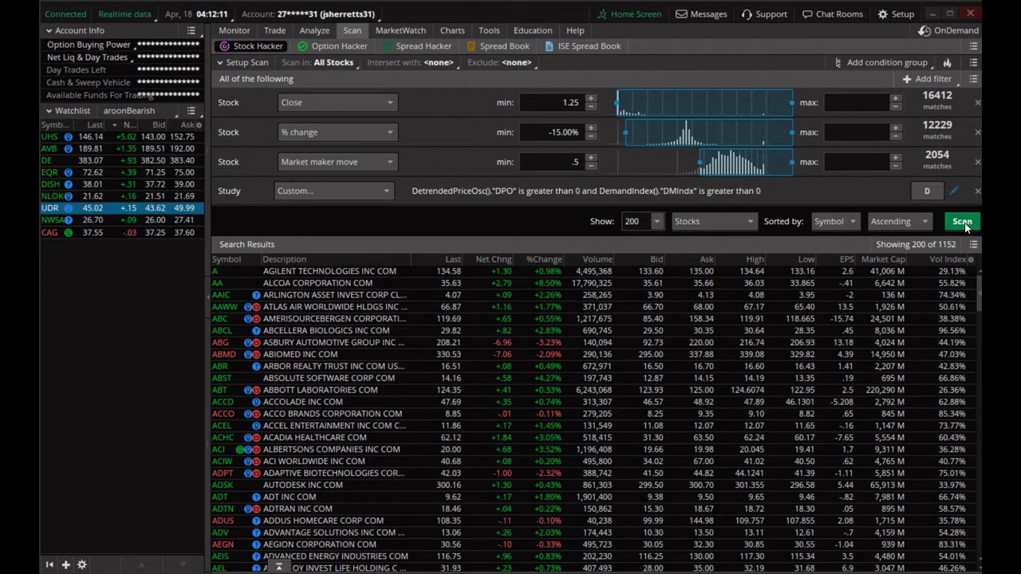
Step: Add a Stock filter for Sizzle Idx with a minimum of 0.8 to the scan
click(927, 79)
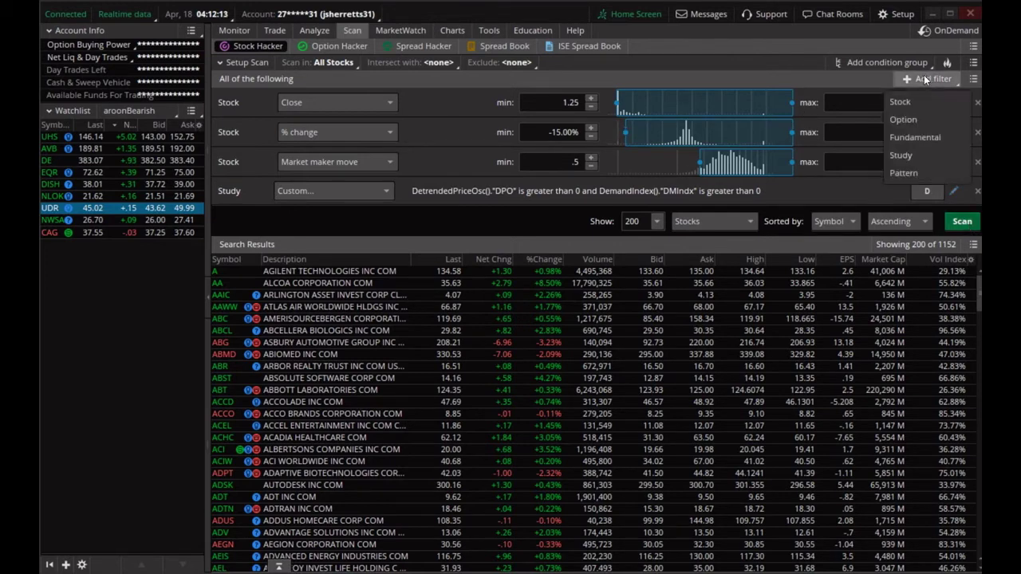
click(905, 103)
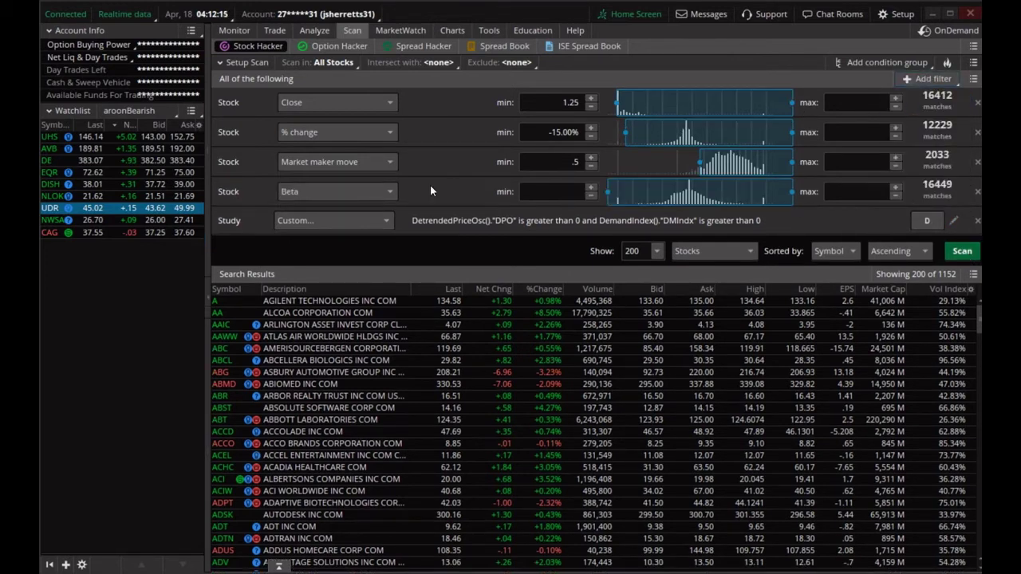
click(358, 192)
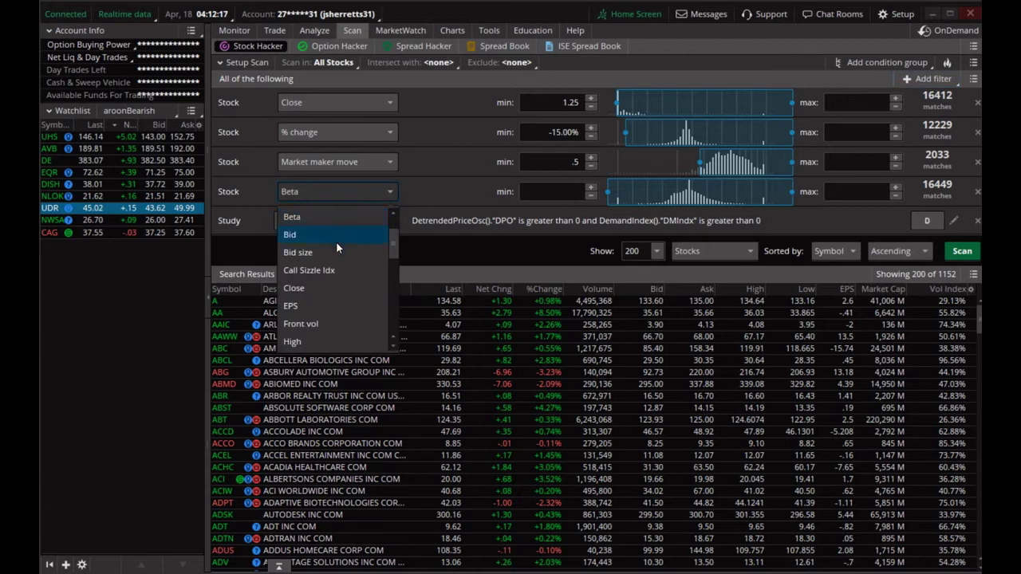
scroll(328, 315, down, 2)
scroll(330, 323, down, 2)
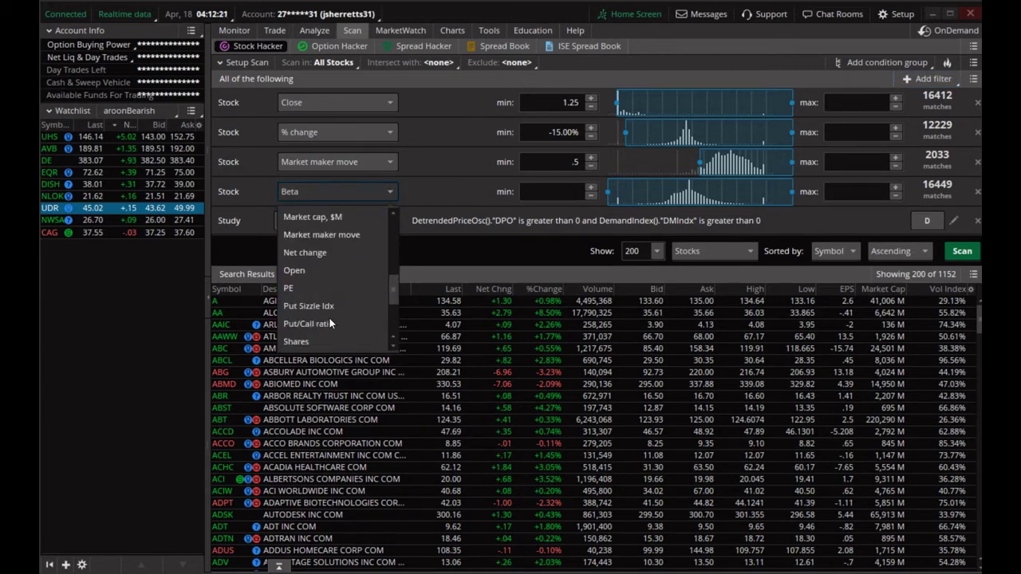
scroll(330, 323, down, 2)
scroll(329, 323, down, 1)
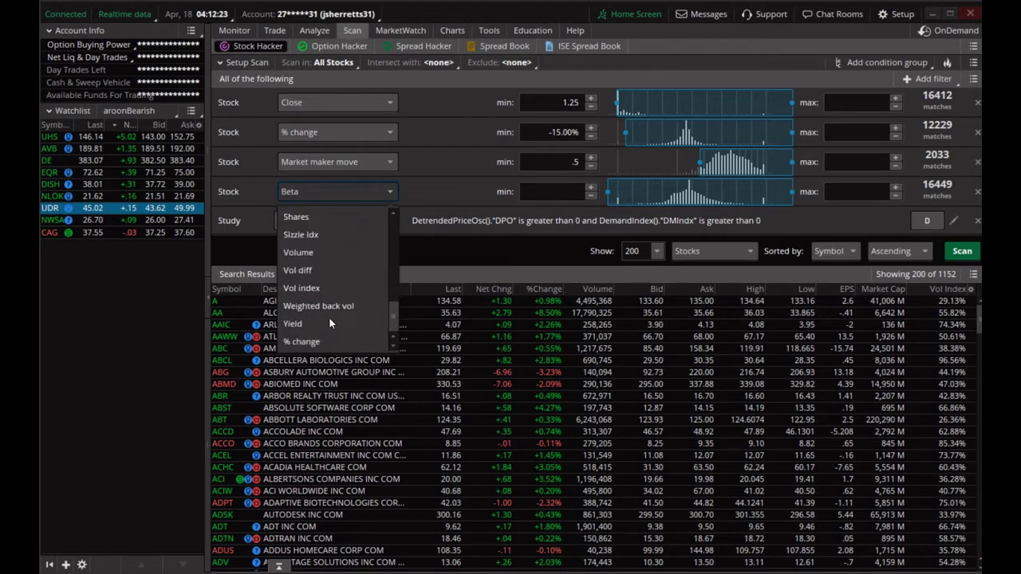
scroll(329, 317, up, 3)
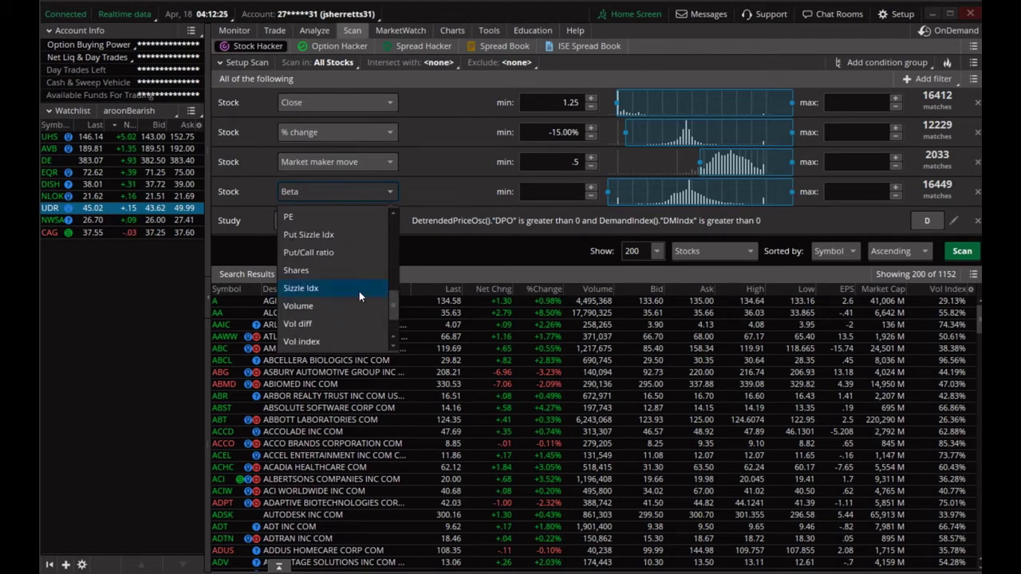
click(339, 288)
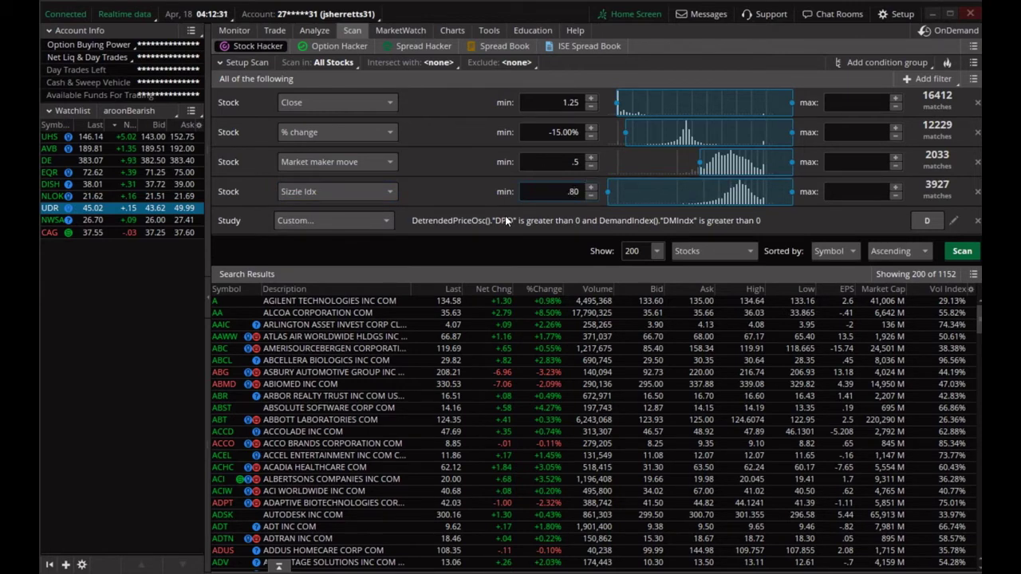
click(864, 192)
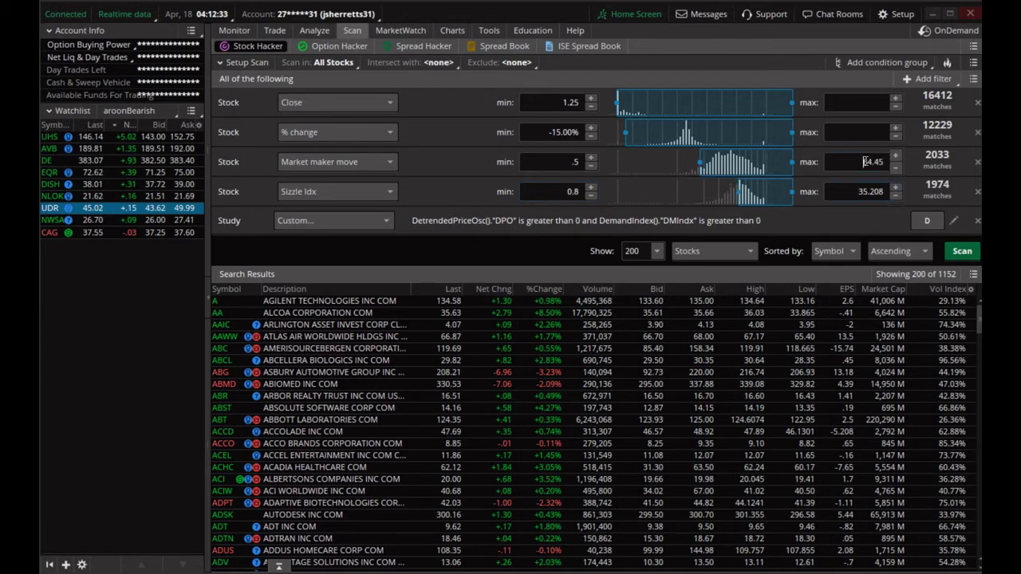
Step: Run the scan, and rerun it with the Sizzle Idx filter's minimum set to 1
click(968, 251)
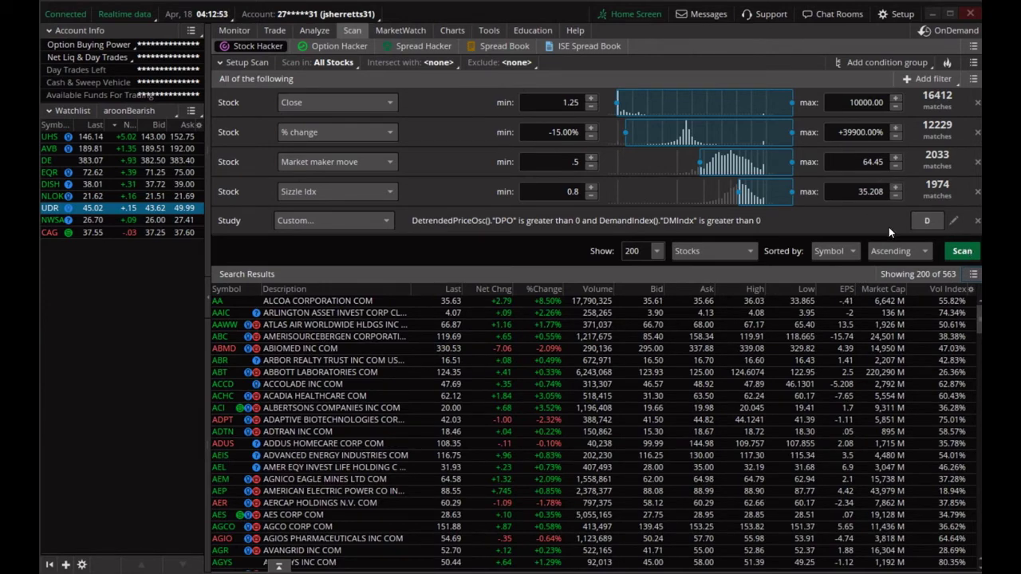
click(571, 192)
text(1)
click(962, 252)
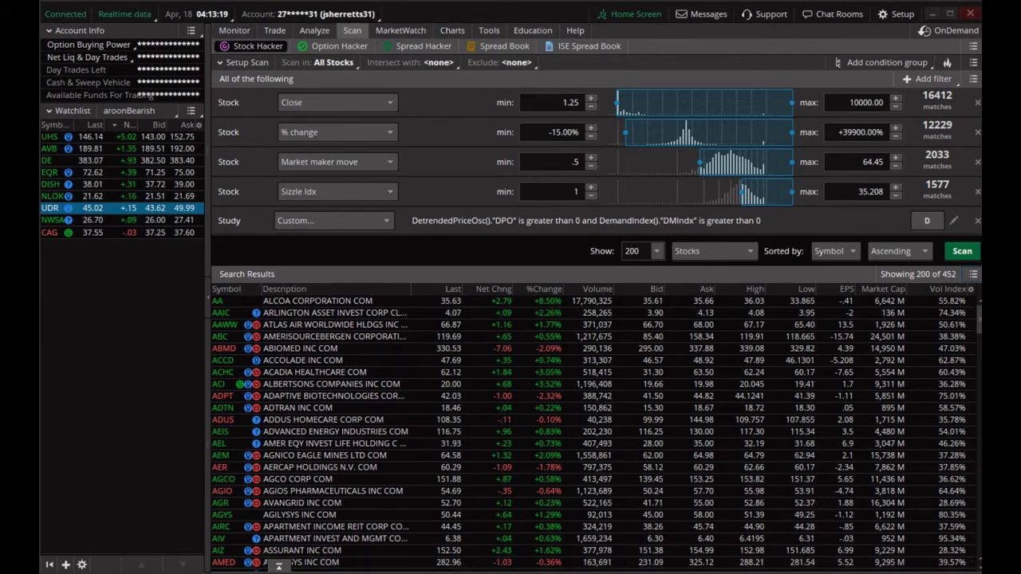
Step: Show the UDR chart on the 1 Y : 1D time frame
click(449, 31)
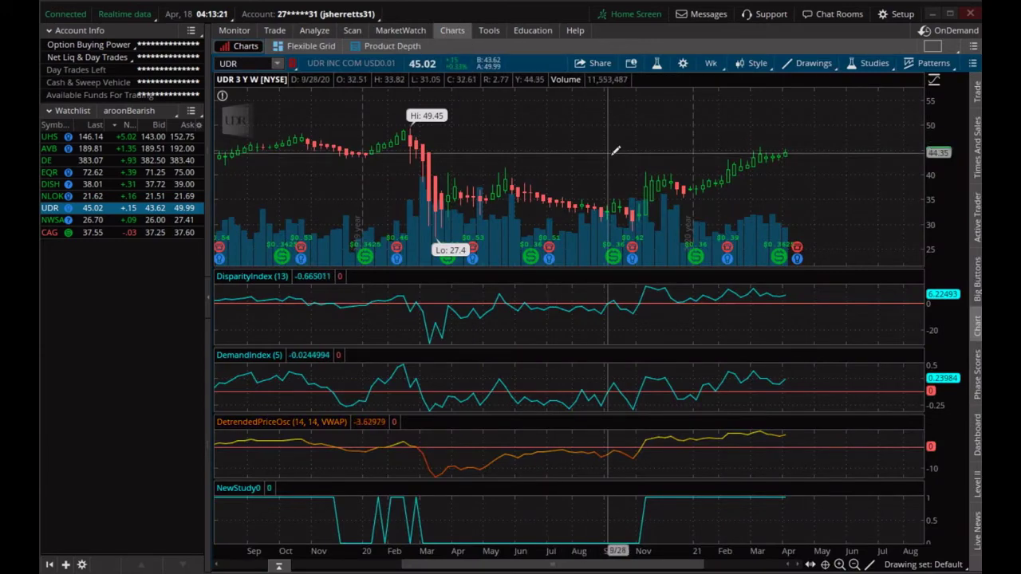
click(709, 63)
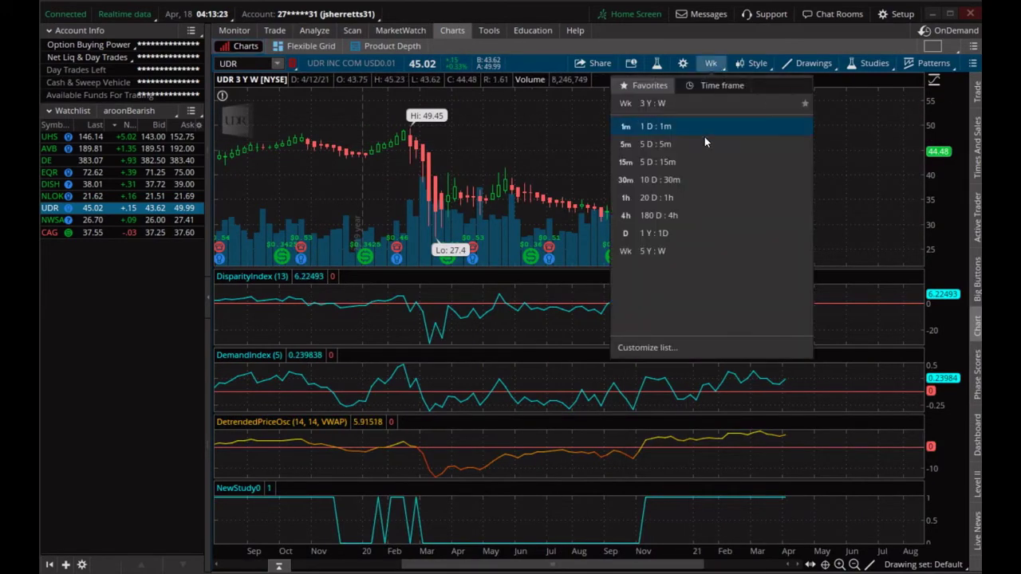
click(682, 232)
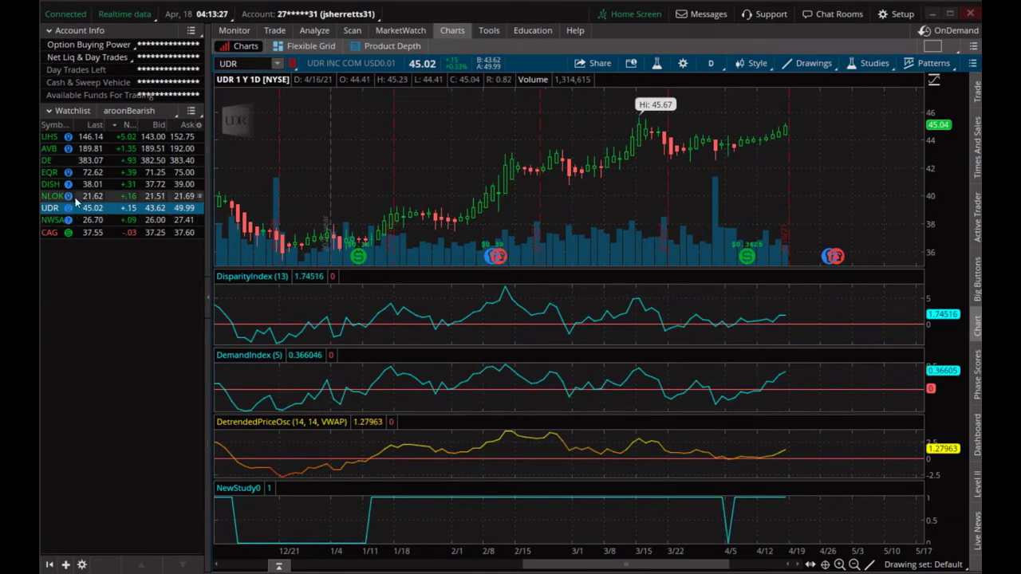
Step: Load AAPL on the daily chart and review its price action against the indicators over the preceding months
click(255, 65)
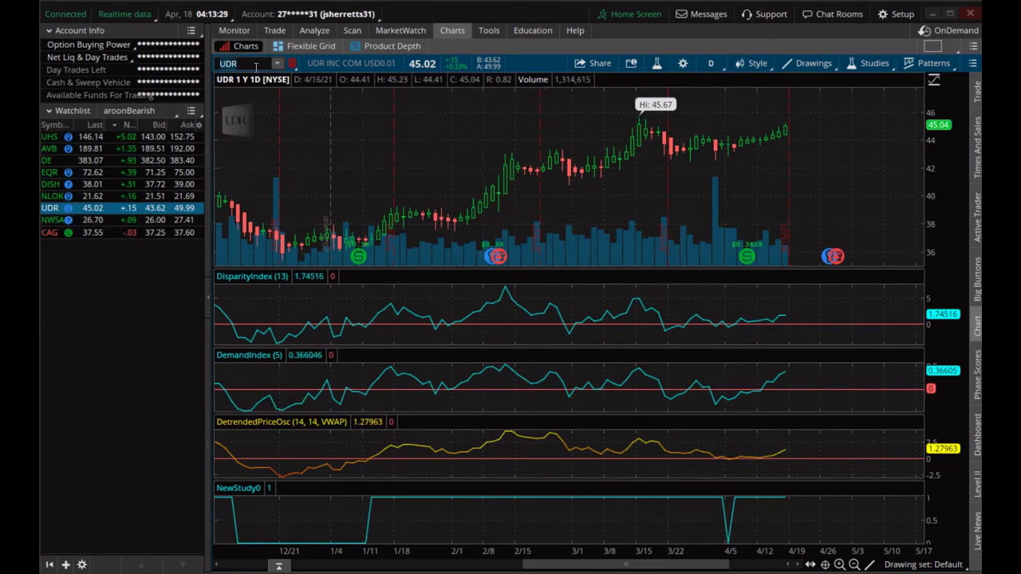
text(AAPL)
key(Return)
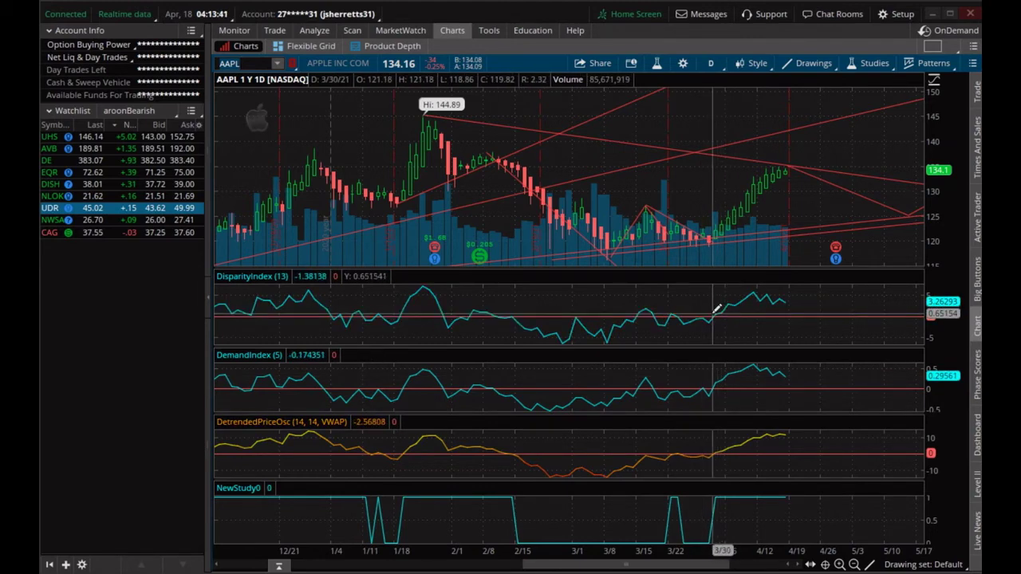
scroll(720, 307, up, 5)
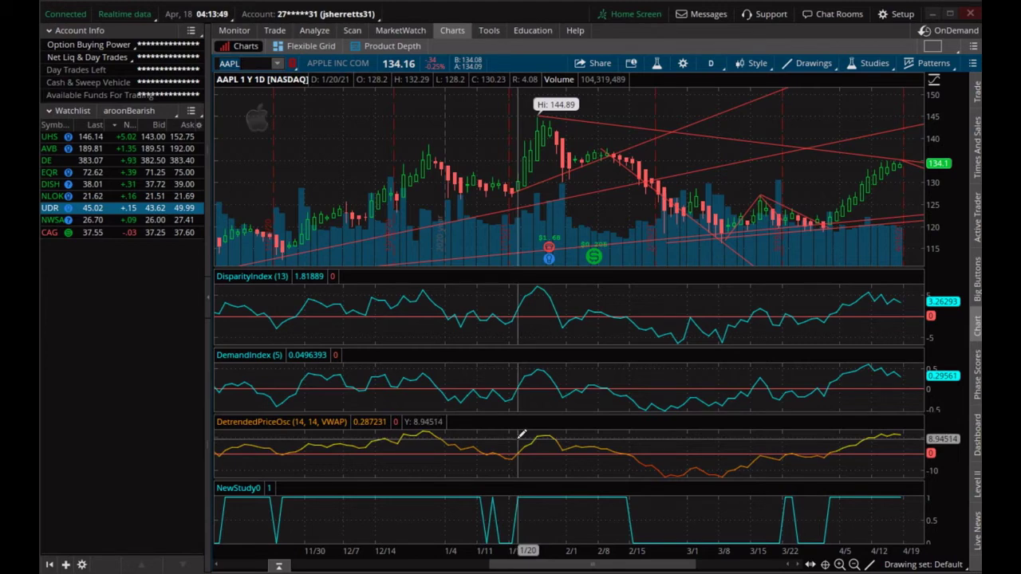
scroll(521, 435, up, 10)
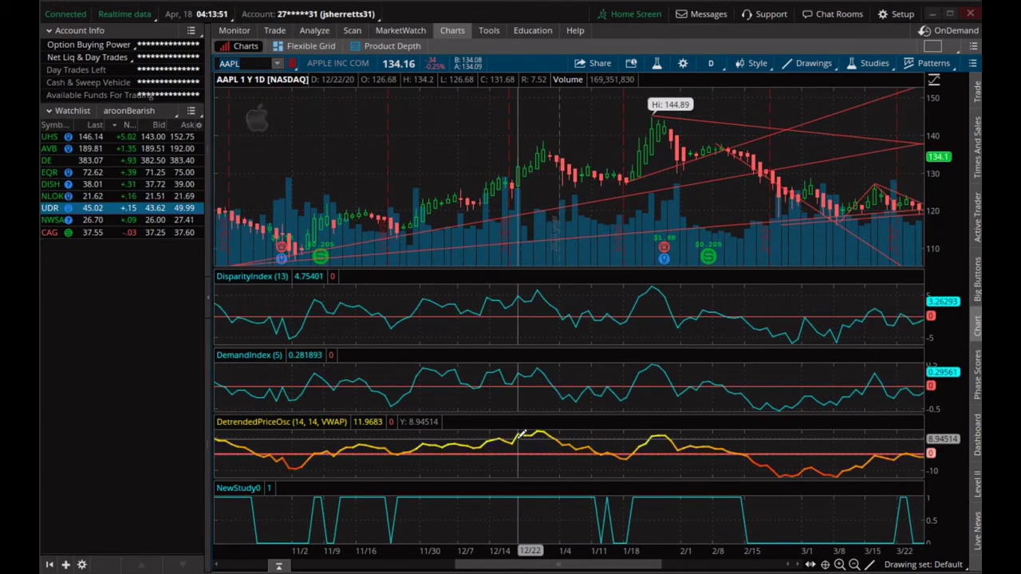
scroll(521, 434, up, 2)
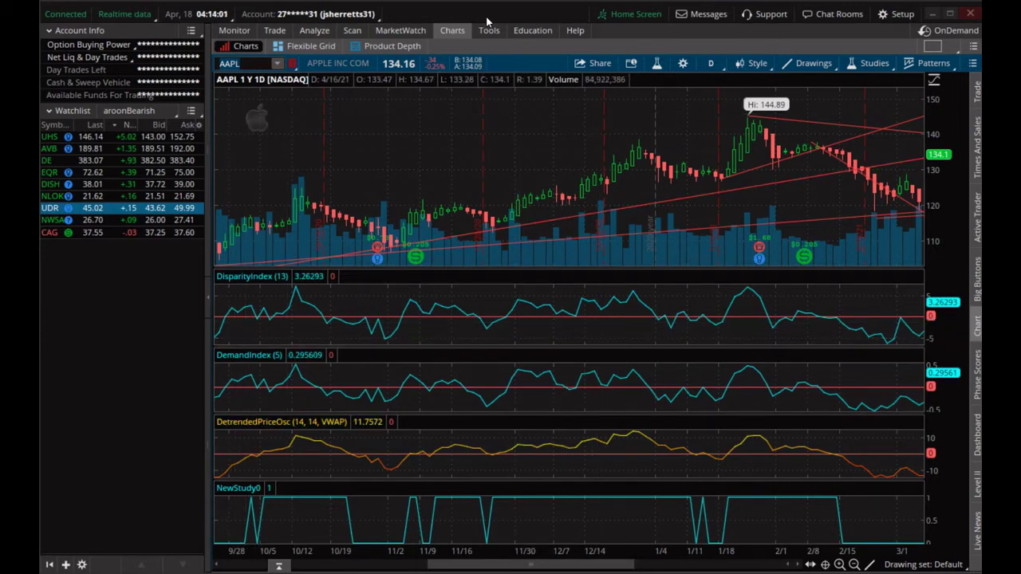
Step: Return to the Stock Hacker scan and delete the ADXCrossover condition from the second Study filter
click(351, 30)
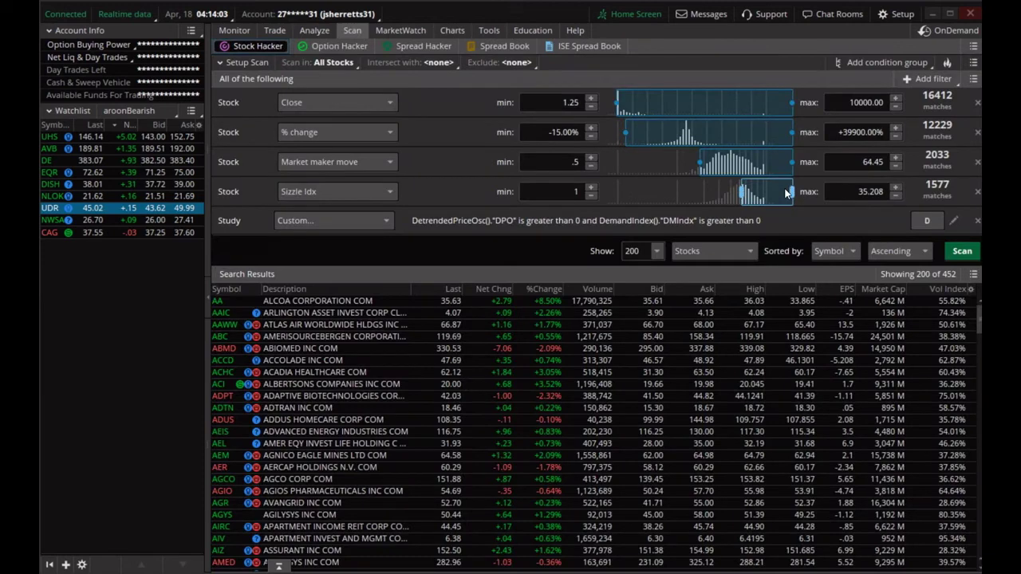
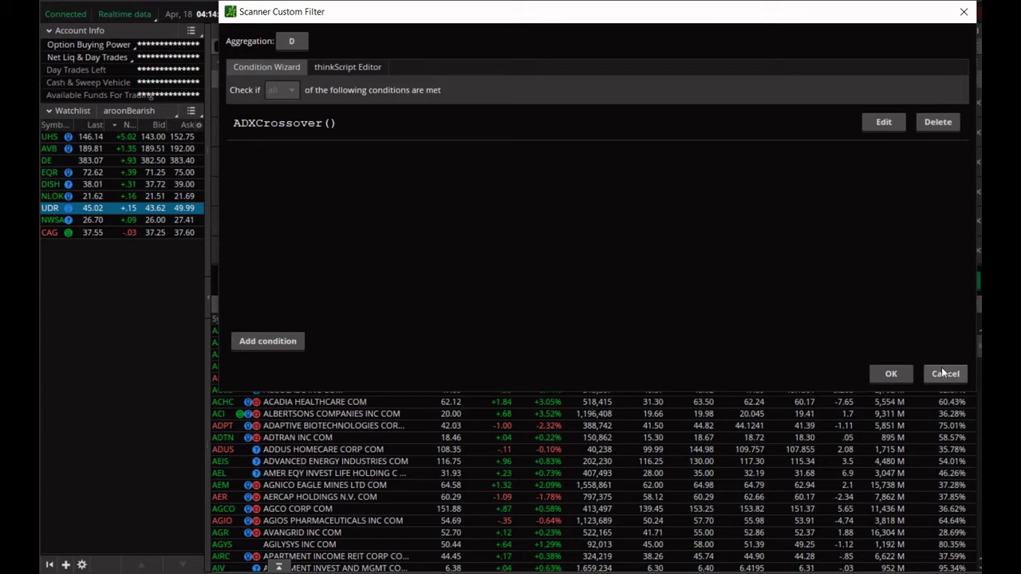
click(944, 373)
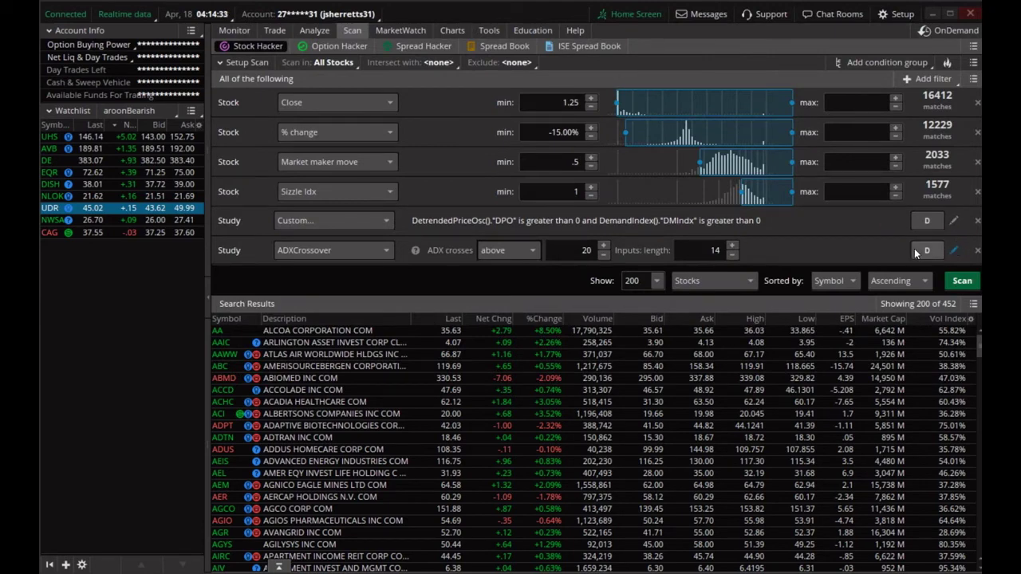
click(953, 249)
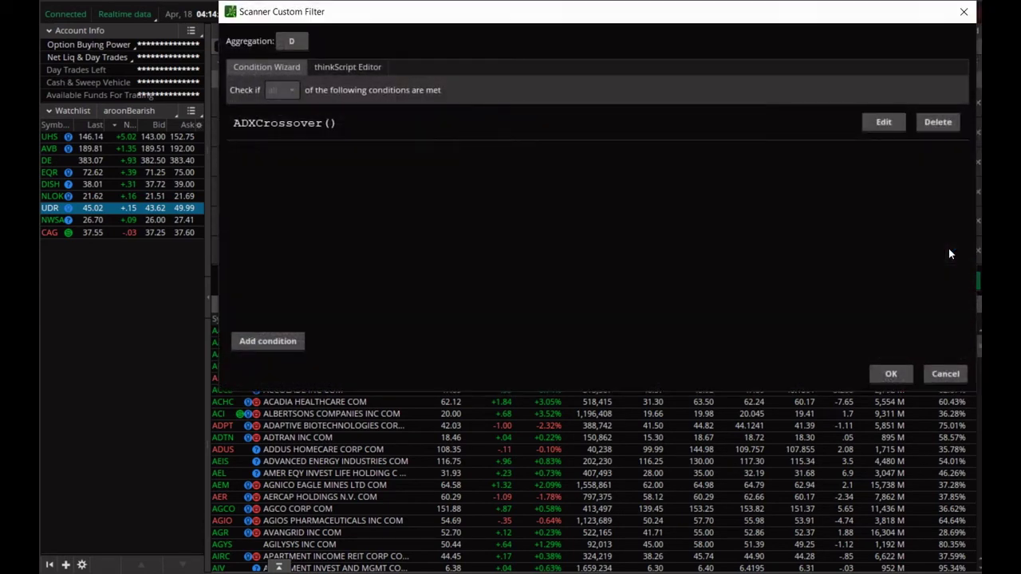
click(934, 123)
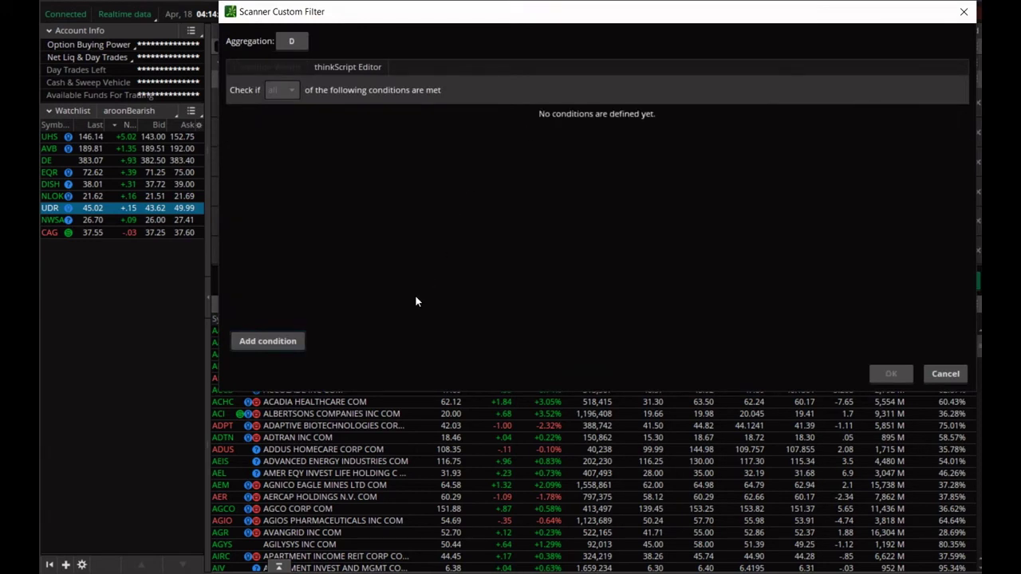
Step: Add a study condition based on DisparityIndex to the second custom filter
click(263, 345)
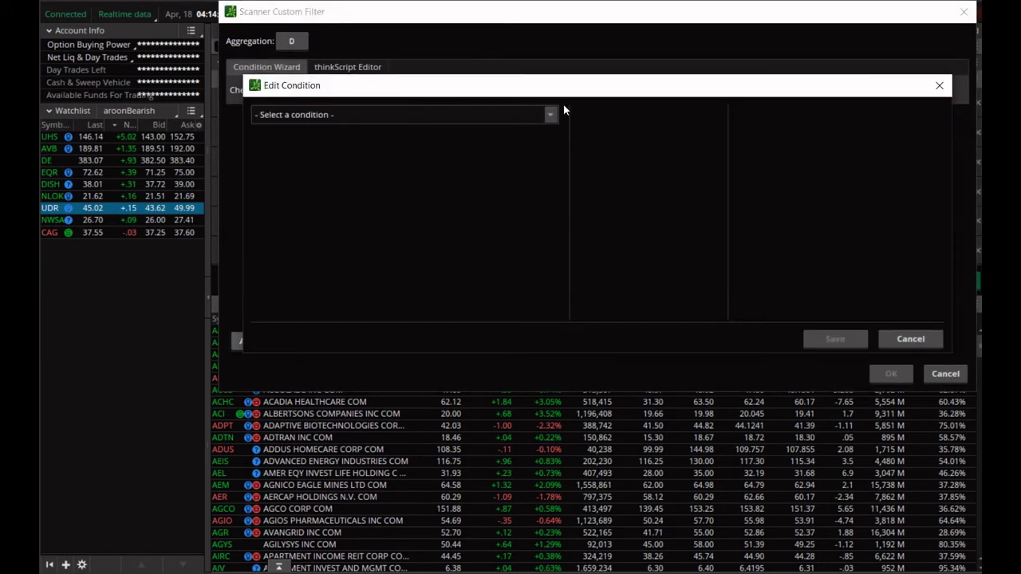
click(552, 115)
click(326, 158)
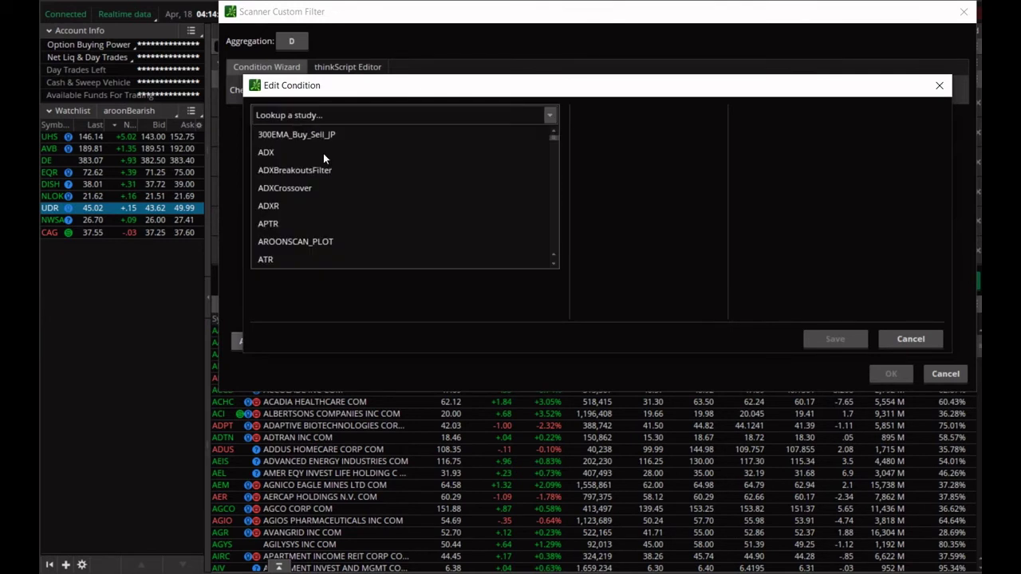
click(345, 113)
text(dis)
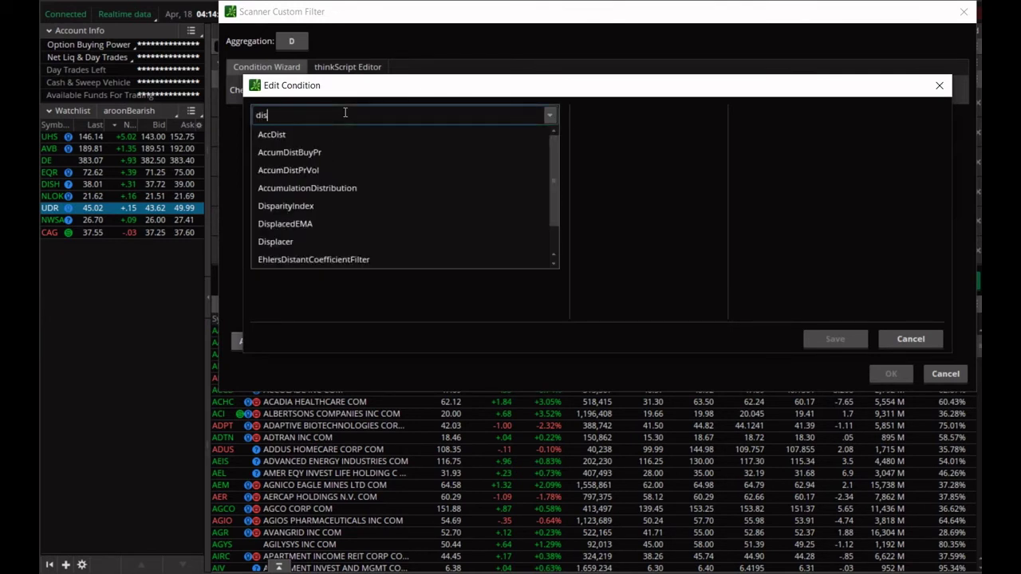
text(pa)
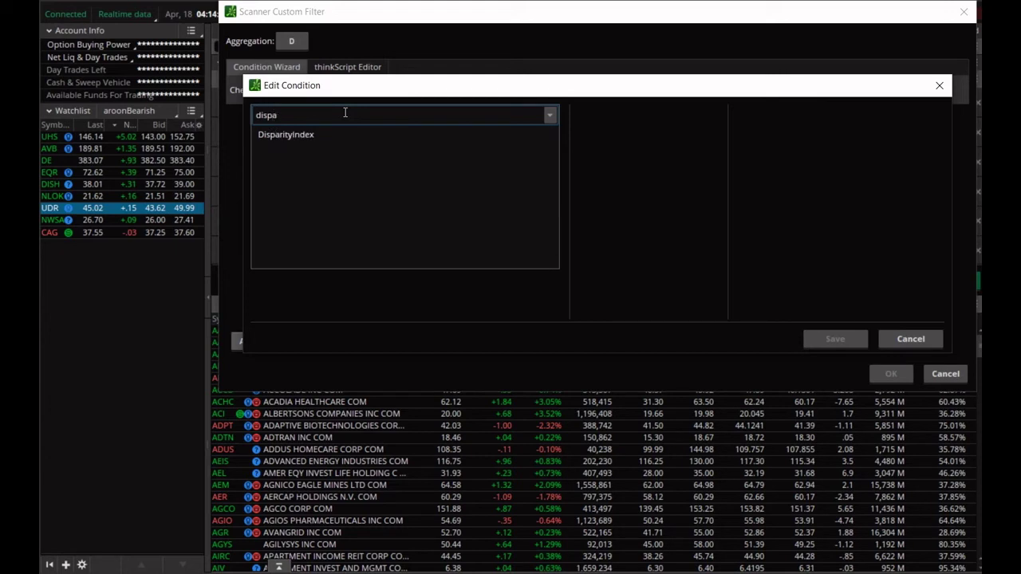
click(320, 134)
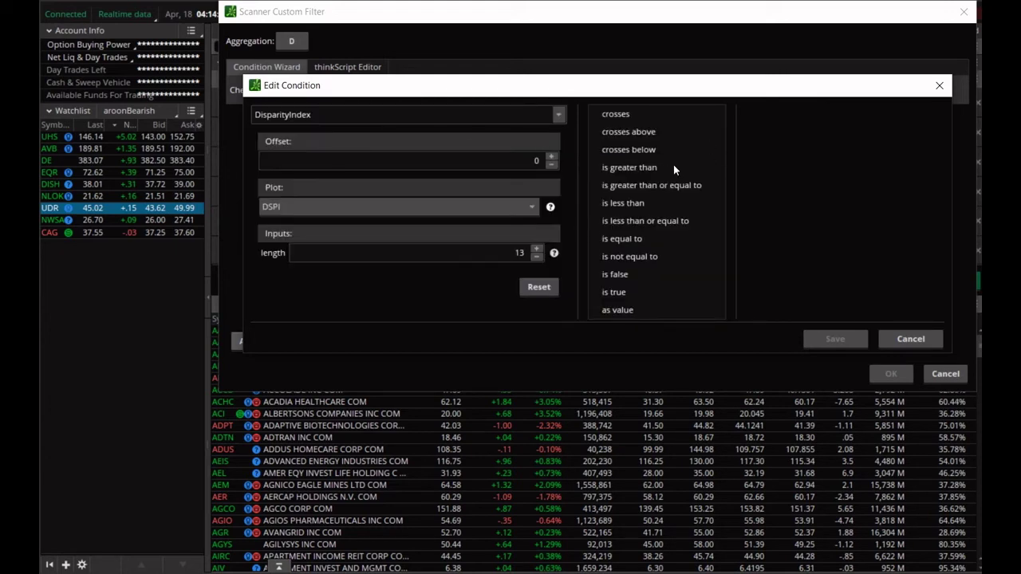
Step: Require the DisparityIndex DSPI plot to be greater than the value 0 and run the scan with this condition
click(647, 165)
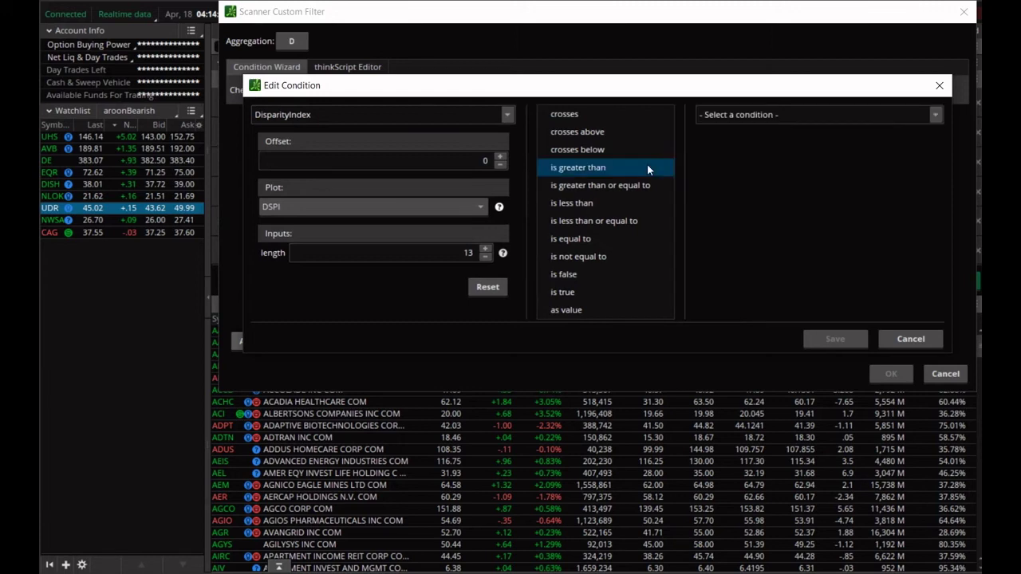
click(935, 117)
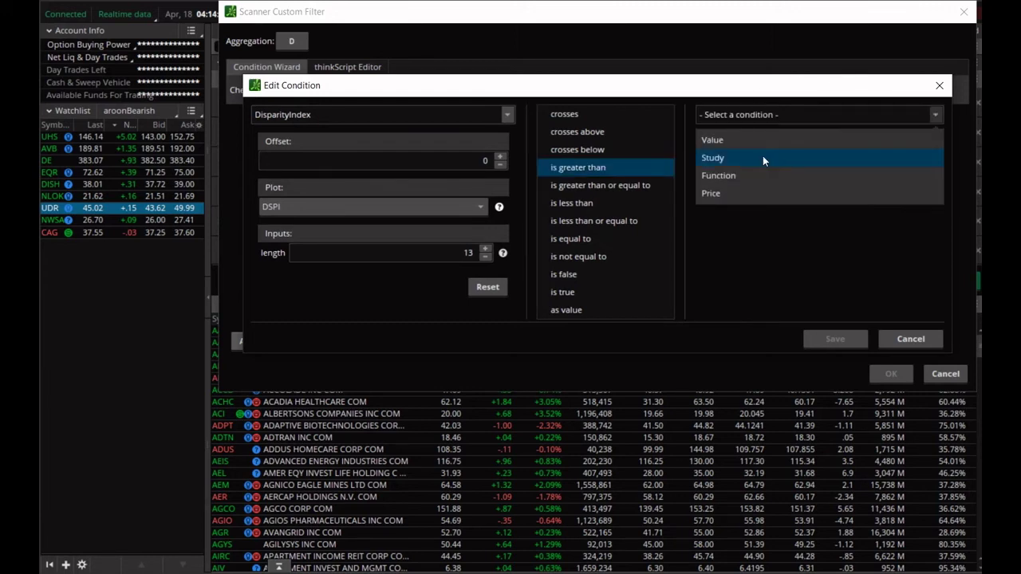
click(743, 140)
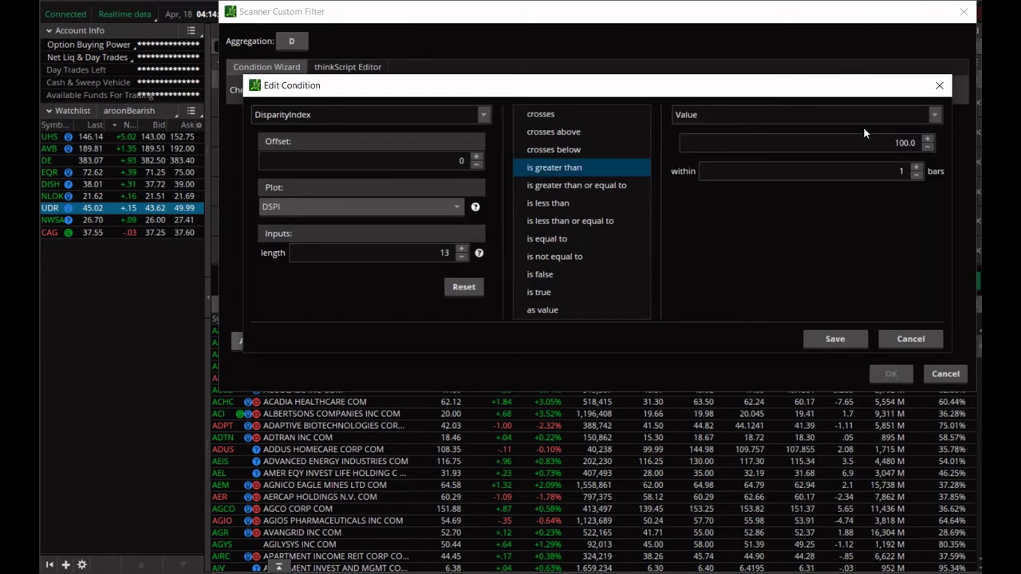
double_click(903, 143)
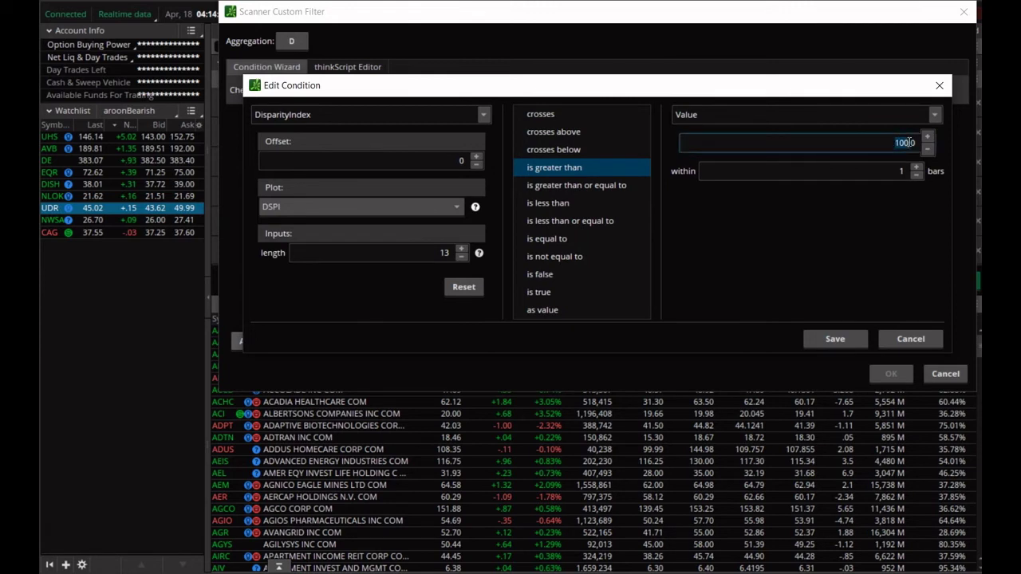
key(BackSpace)
click(835, 339)
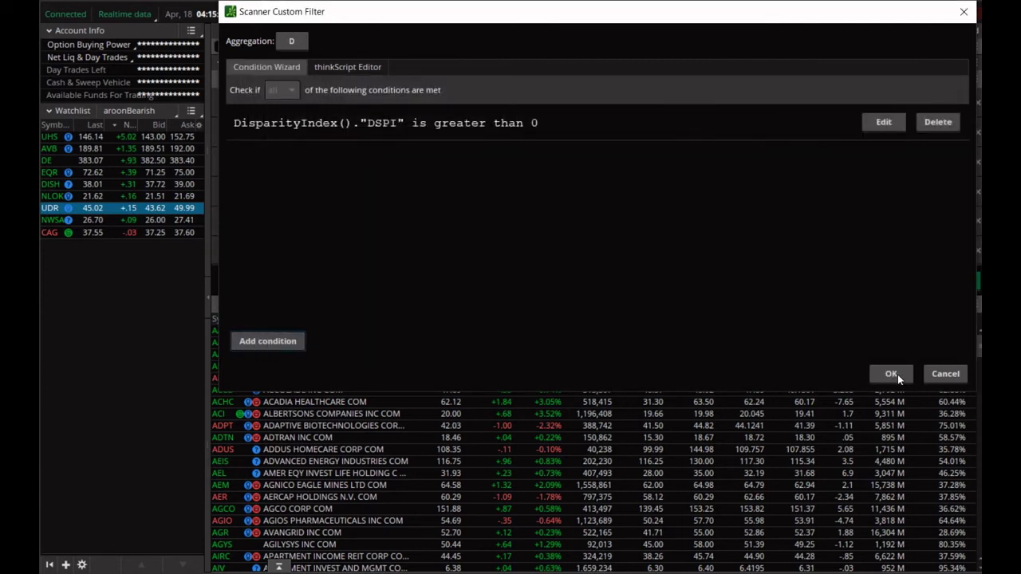
click(892, 374)
click(961, 283)
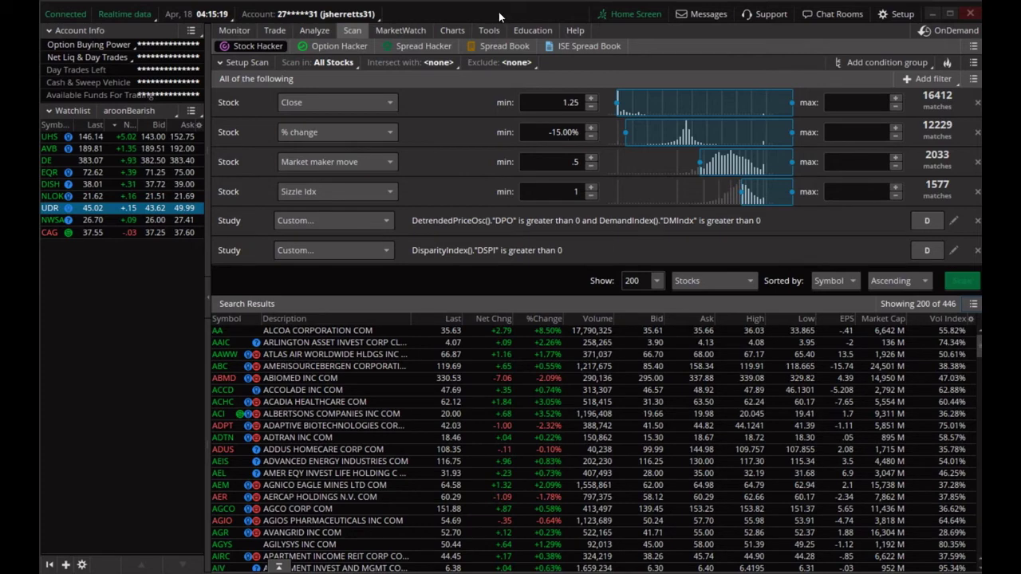
Step: Examine on the daily AAPL chart how DisparityIndex, DemandIndex and DetrendedPriceOsc behave around their zero lines during past price moves
click(442, 30)
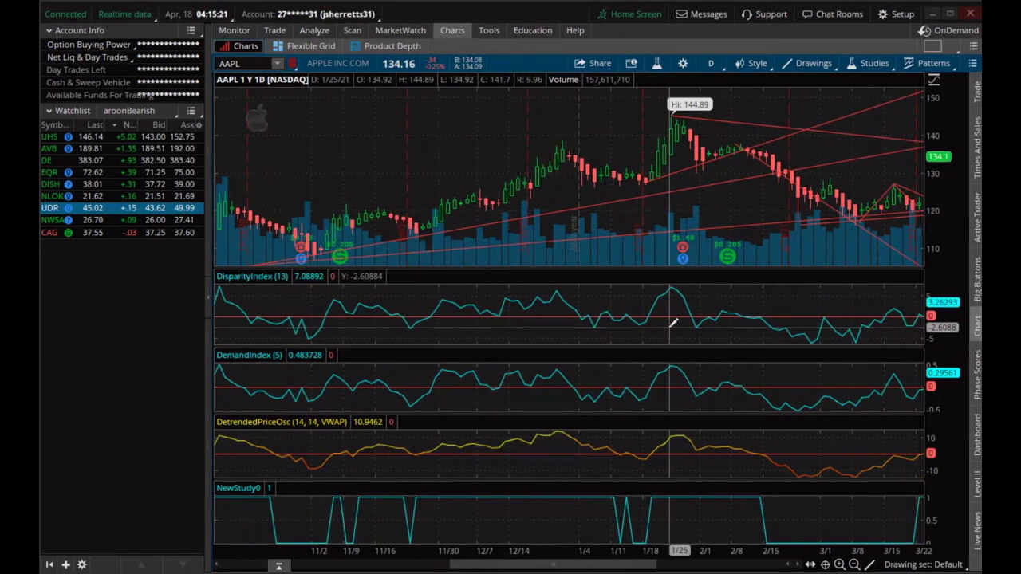
scroll(672, 323, down, 5)
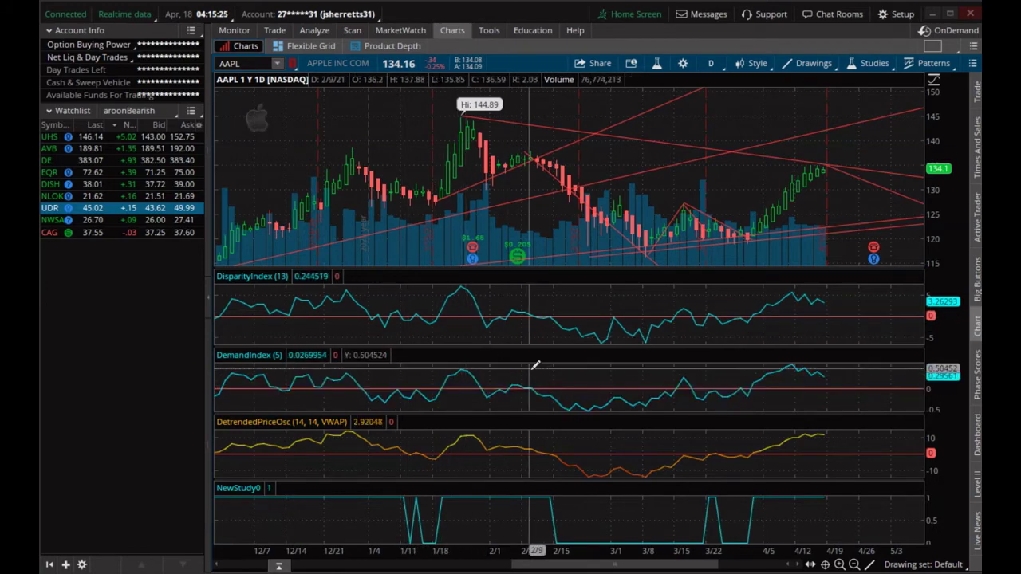
scroll(536, 366, up, 10)
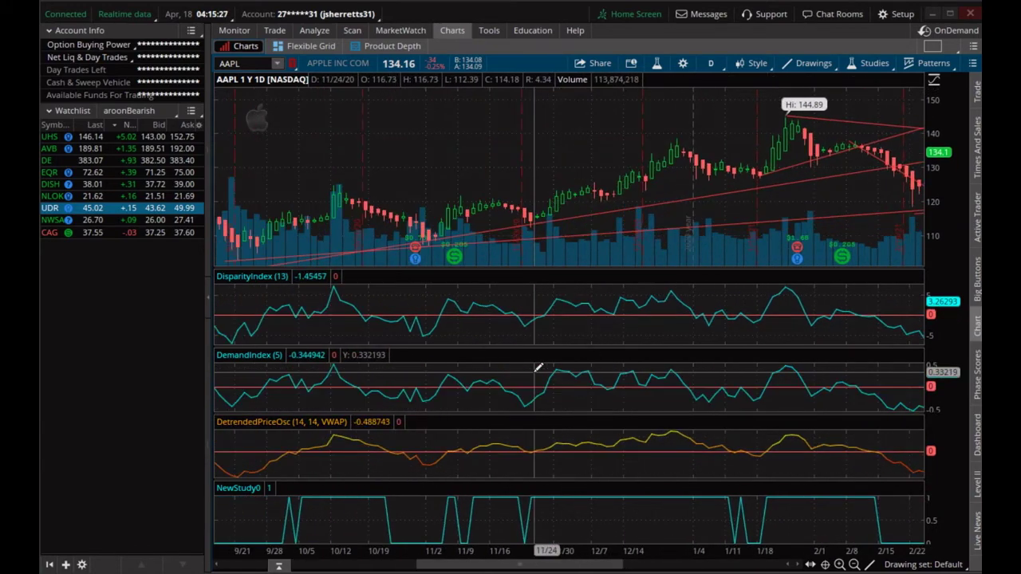
scroll(538, 368, up, 10)
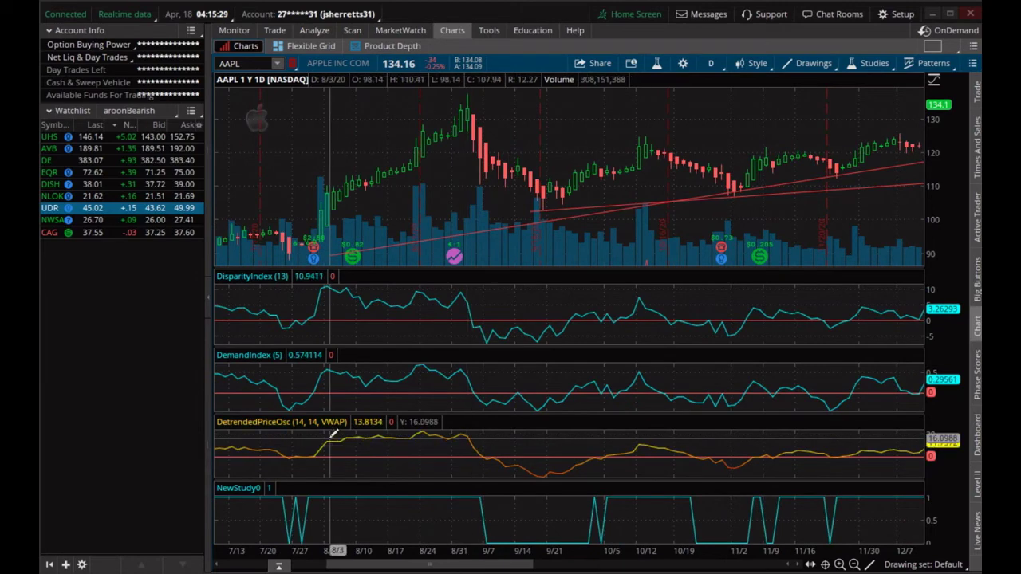
scroll(334, 433, up, 10)
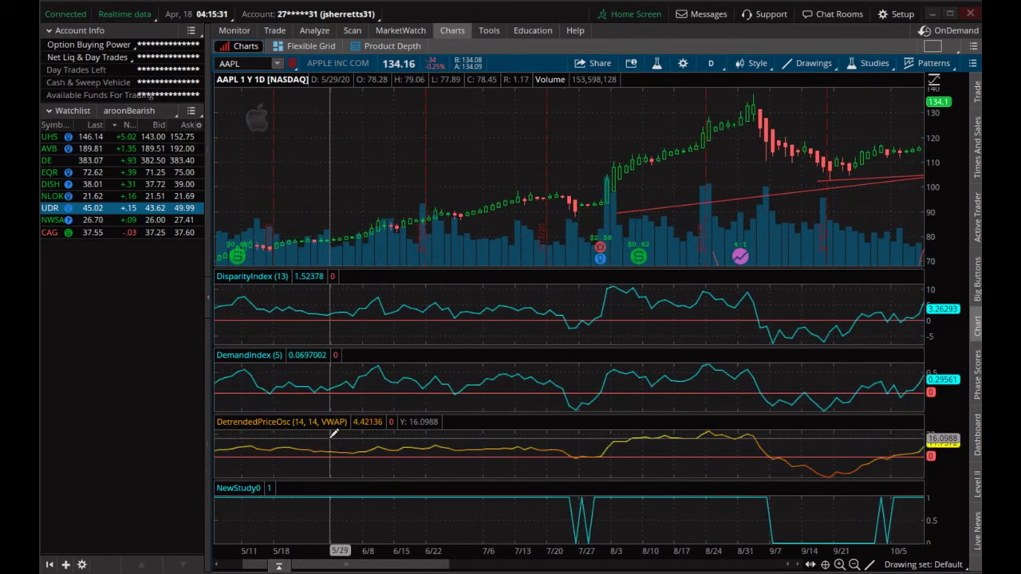
scroll(333, 433, up, 3)
scroll(506, 436, down, 8)
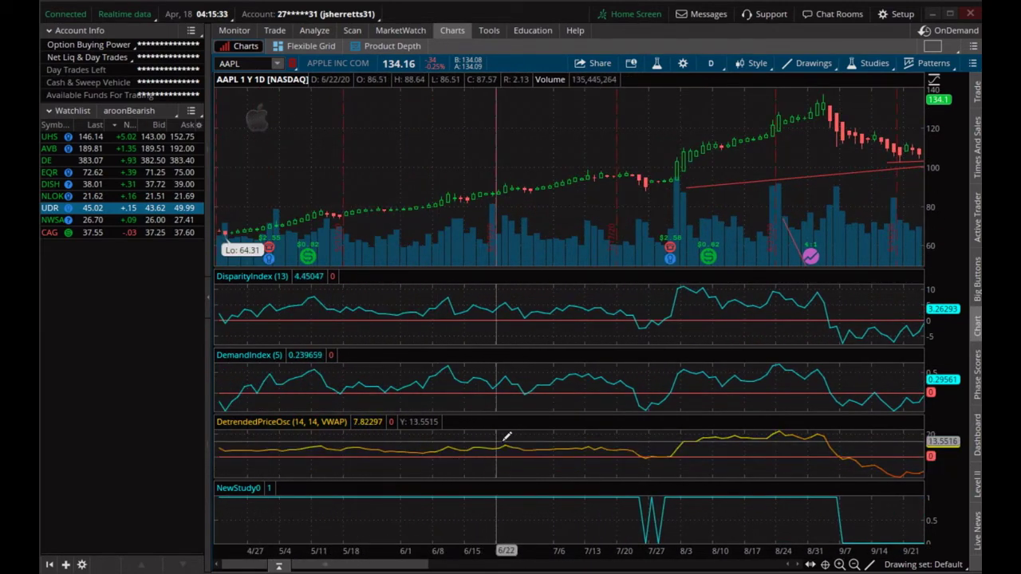
scroll(514, 433, down, 1)
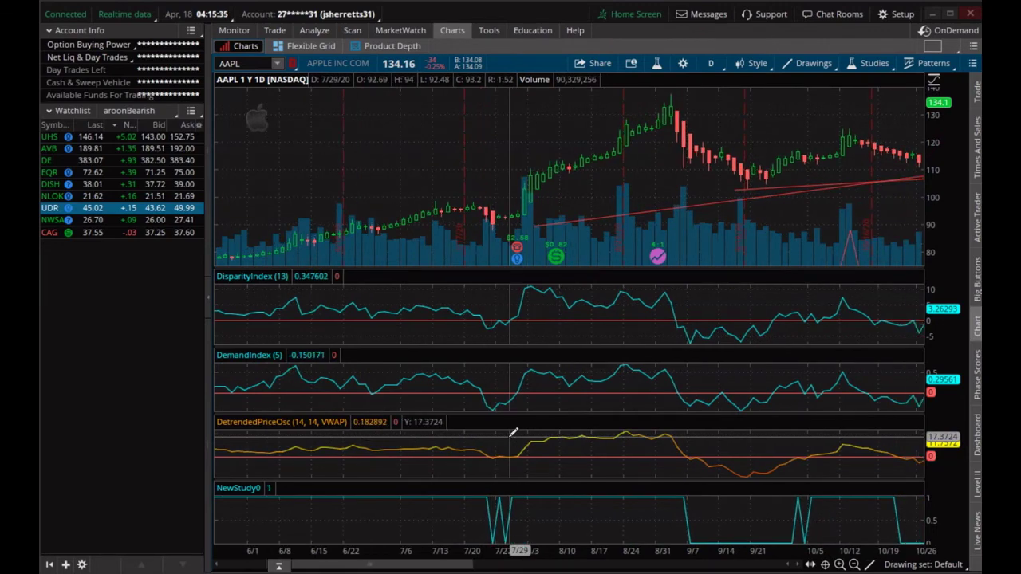
scroll(514, 432, down, 8)
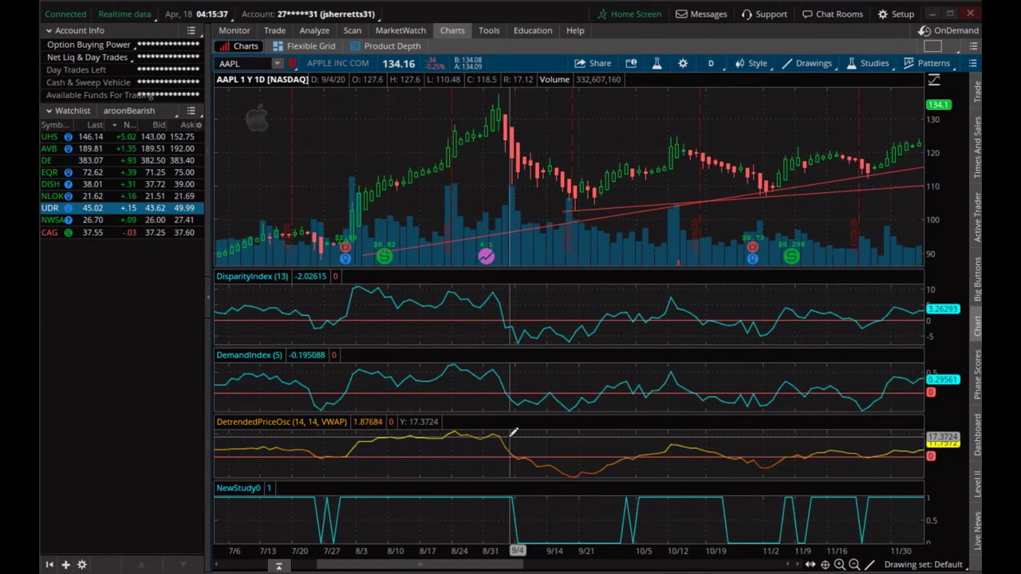
scroll(514, 433, down, 4)
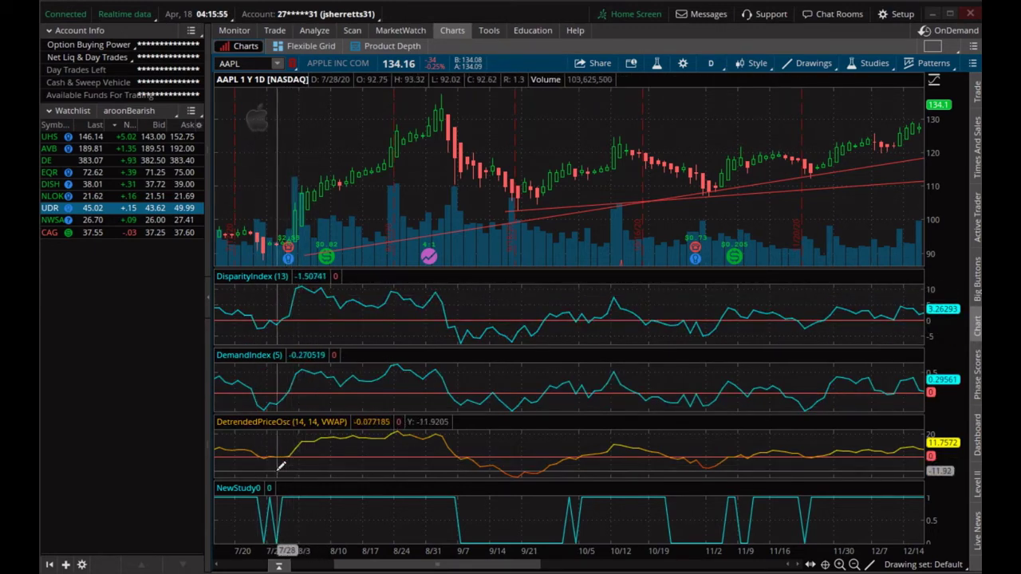
Step: Compare the NewStudy0 signal with DisparityIndex, DemandIndex and DetrendedPriceOsc on the daily AAPL chart from July 2020 through April 2021
scroll(287, 463, down, 5)
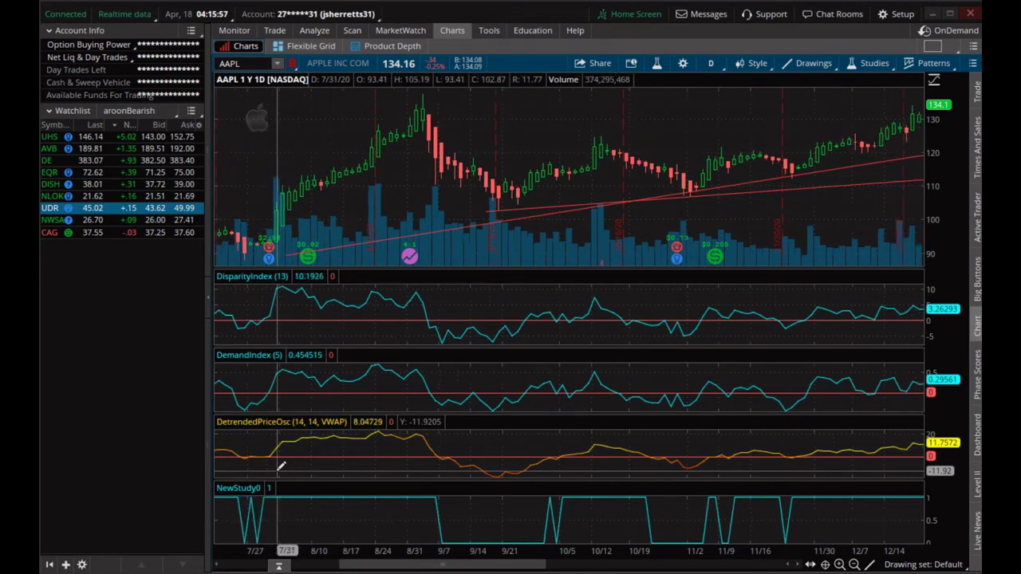
scroll(473, 427, down, 3)
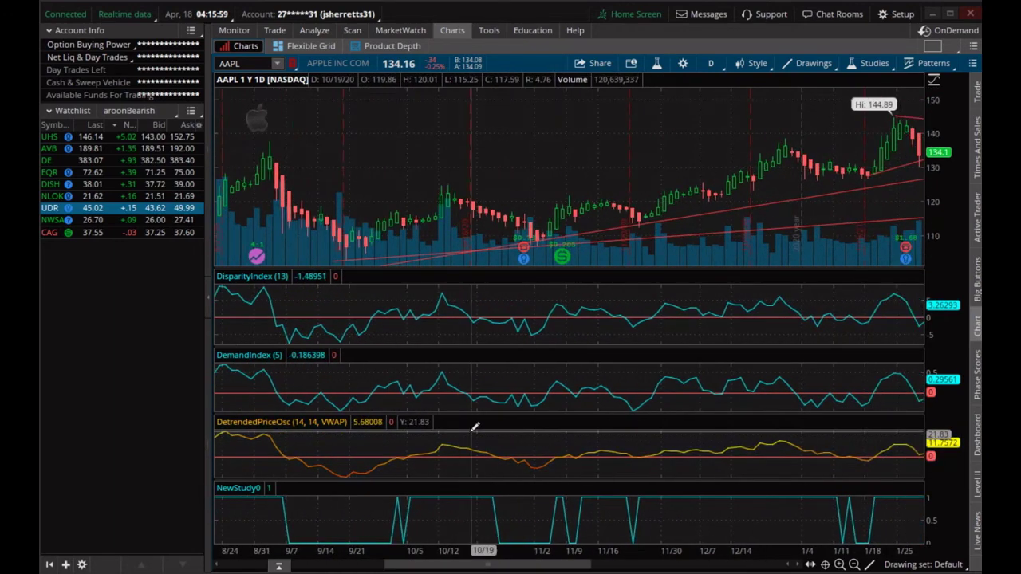
scroll(473, 427, down, 3)
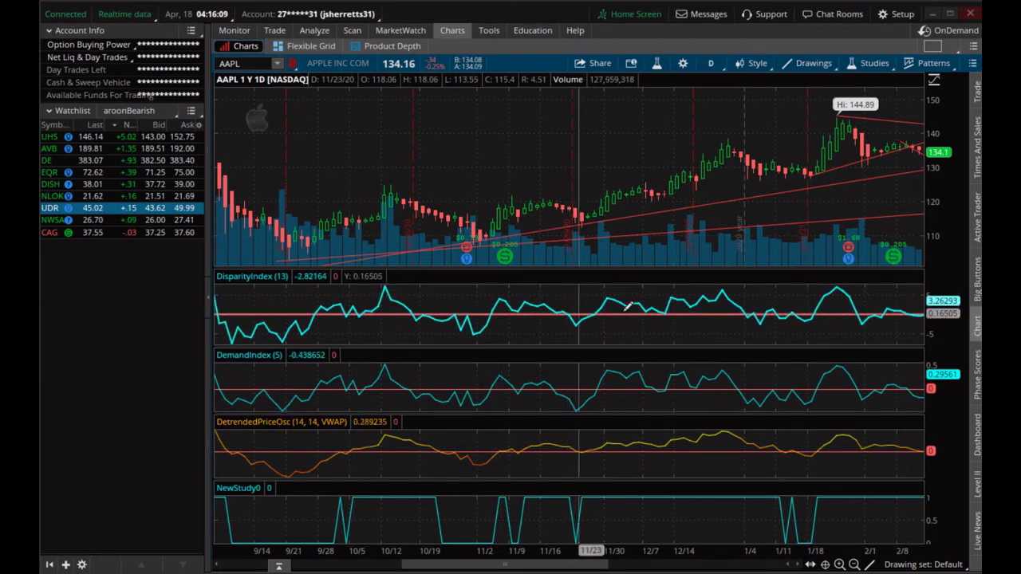
scroll(759, 297, down, 10)
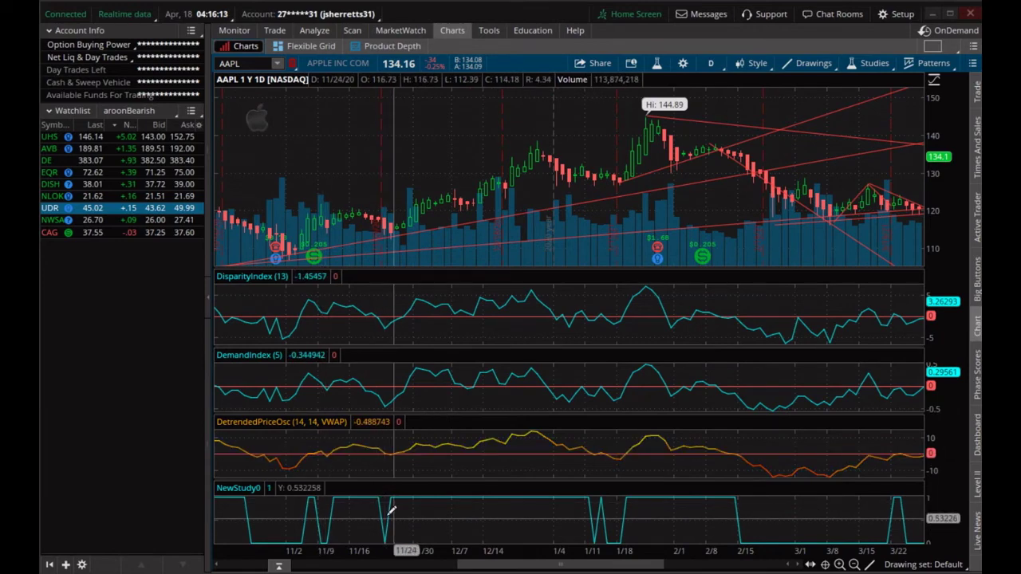
scroll(615, 514, down, 6)
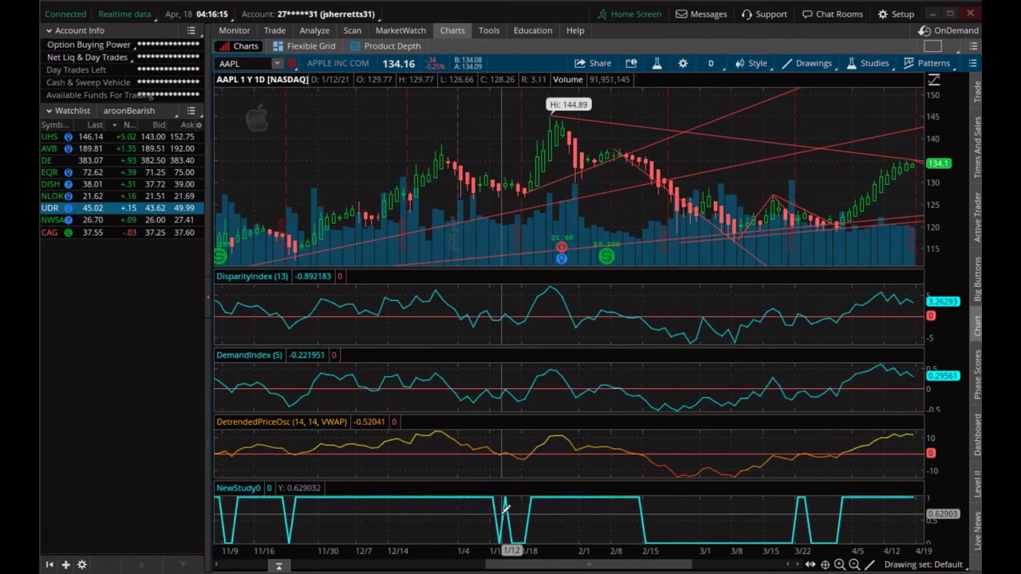
scroll(630, 499, down, 8)
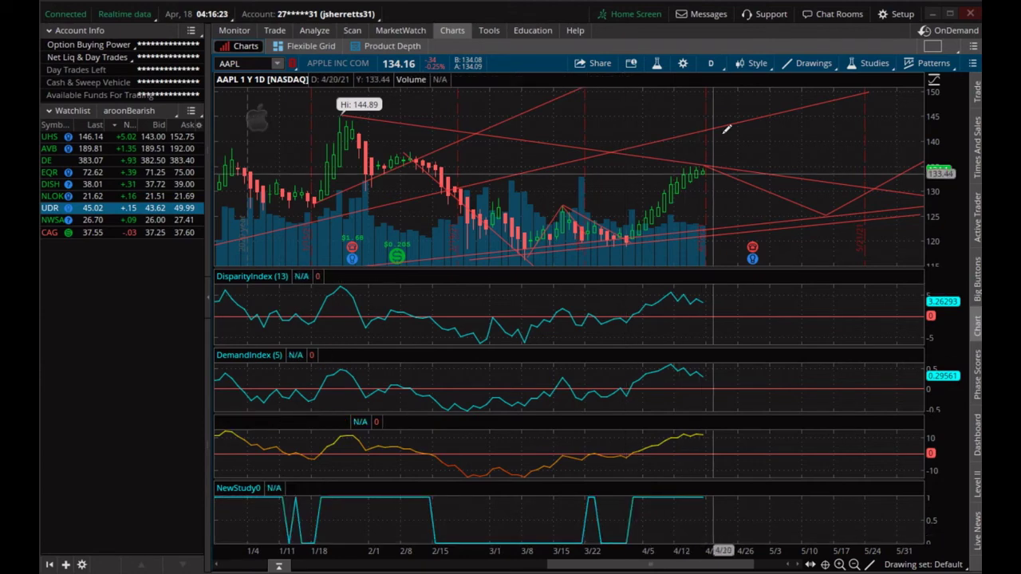
Step: Try to load the AAPL, DISH and NWSA charts in the 180 D : 4h time frame
click(709, 64)
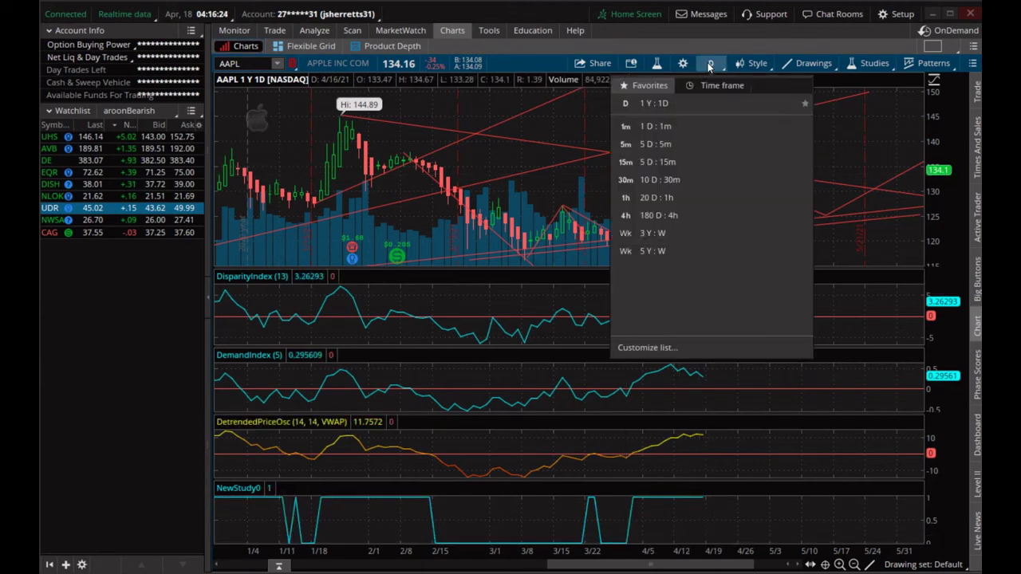
click(729, 216)
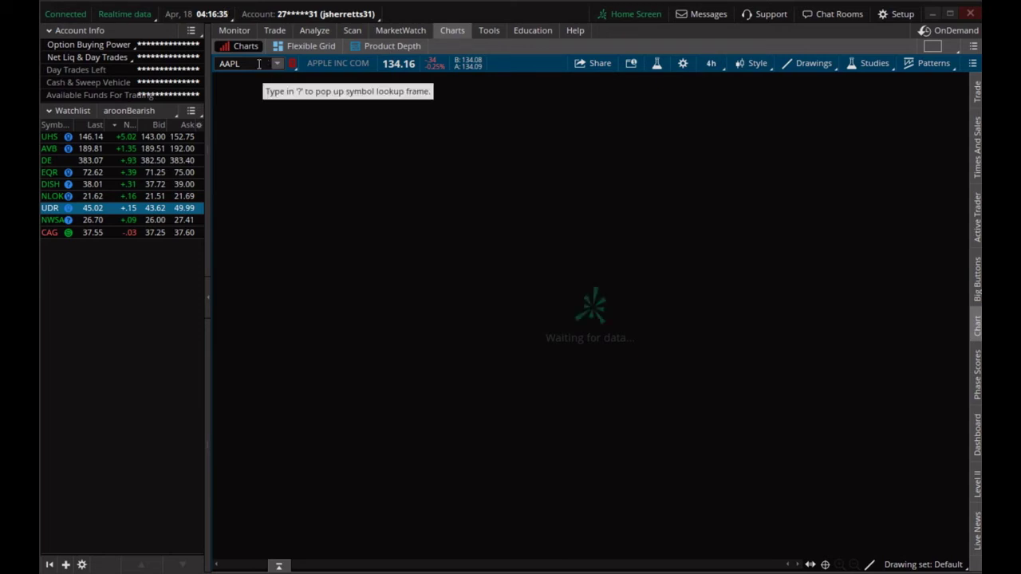
click(51, 184)
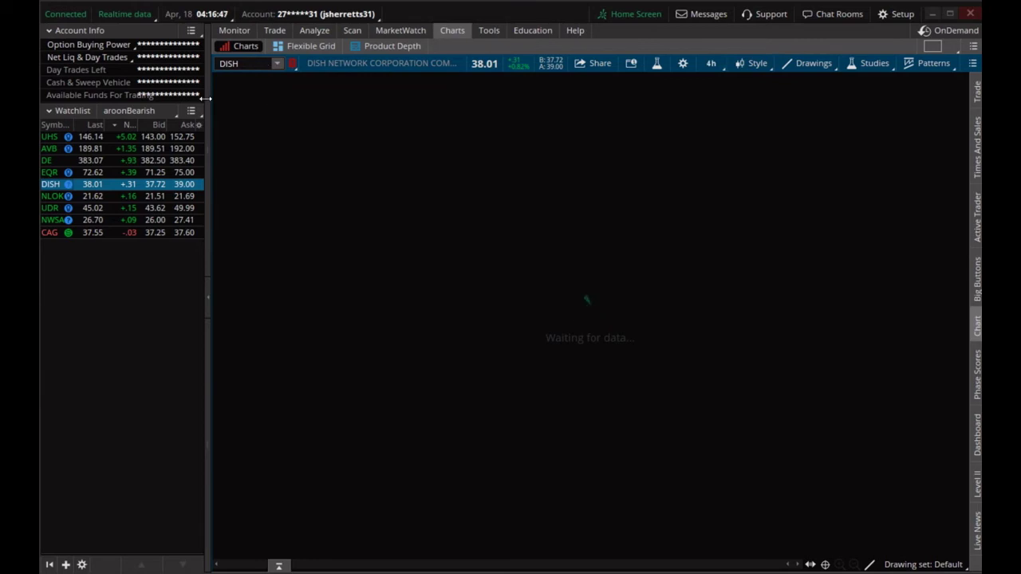
click(57, 223)
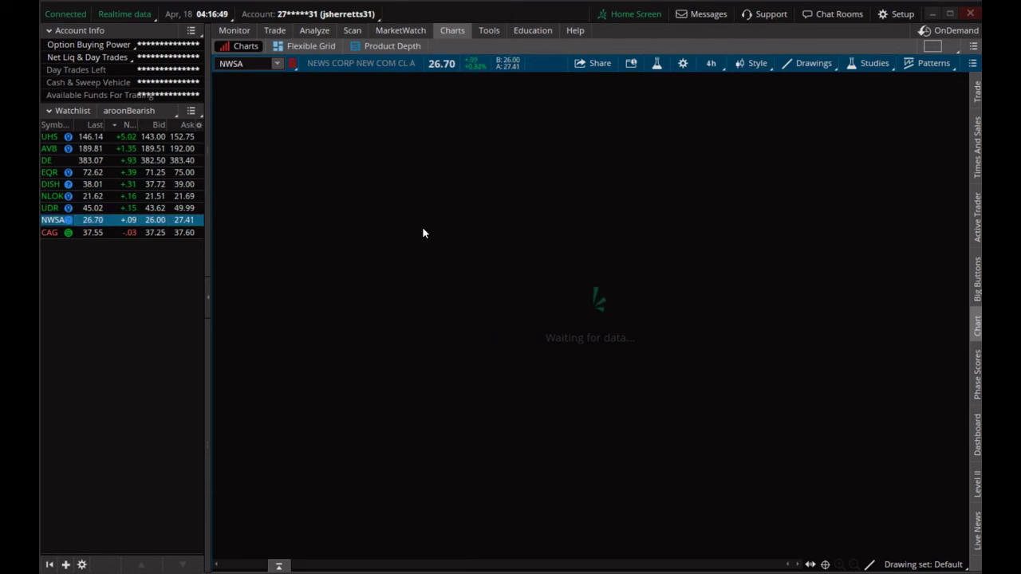
click(279, 63)
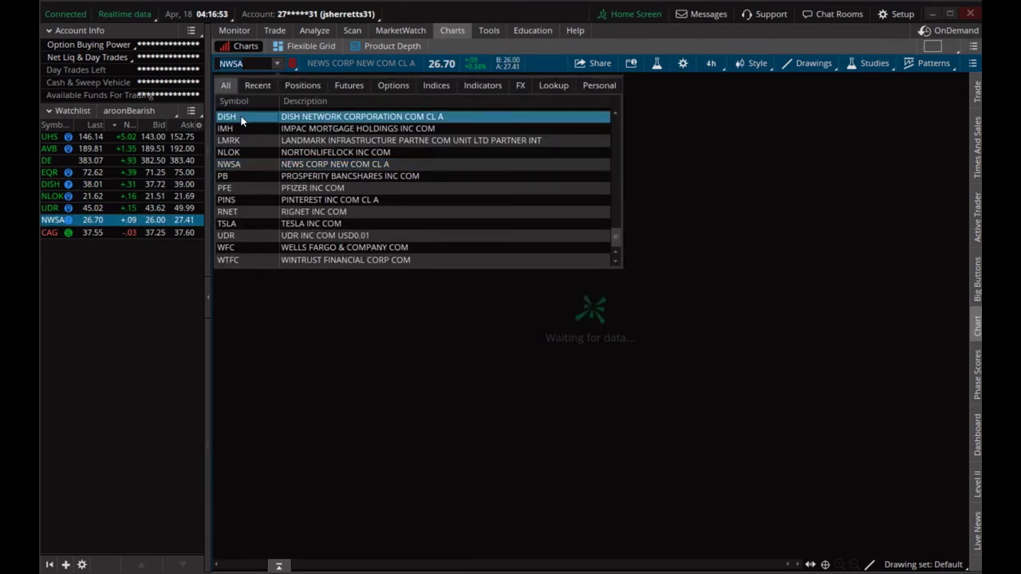
click(242, 120)
Step: Load the TSLA chart and set it to the 1 Y : 1D time frame
click(276, 62)
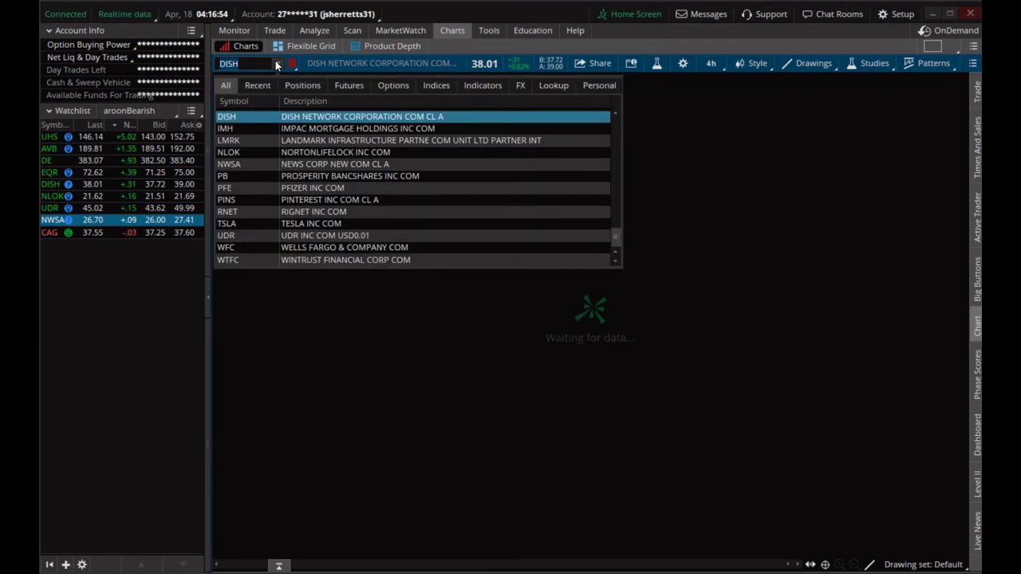
click(270, 224)
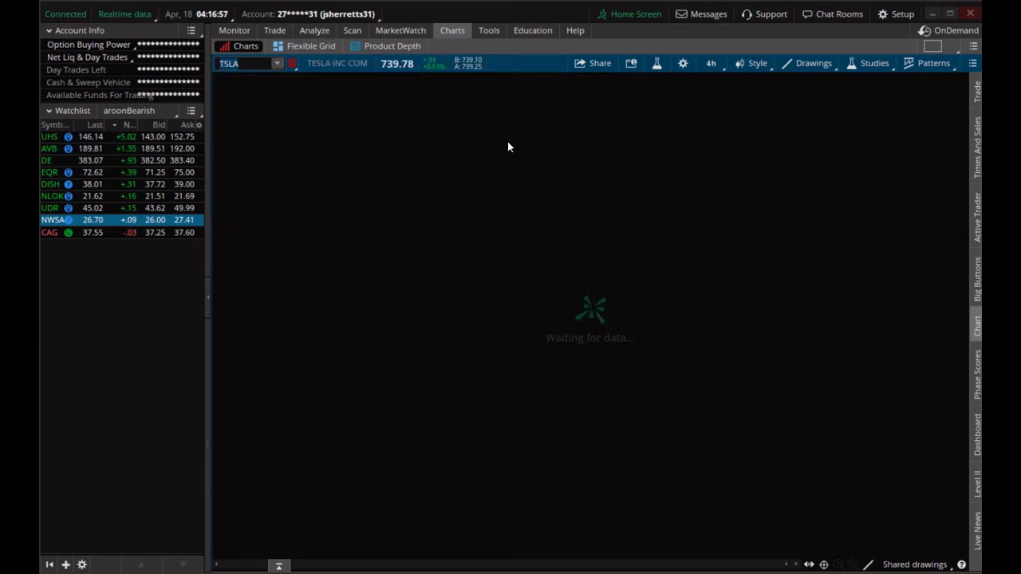
click(713, 63)
click(686, 211)
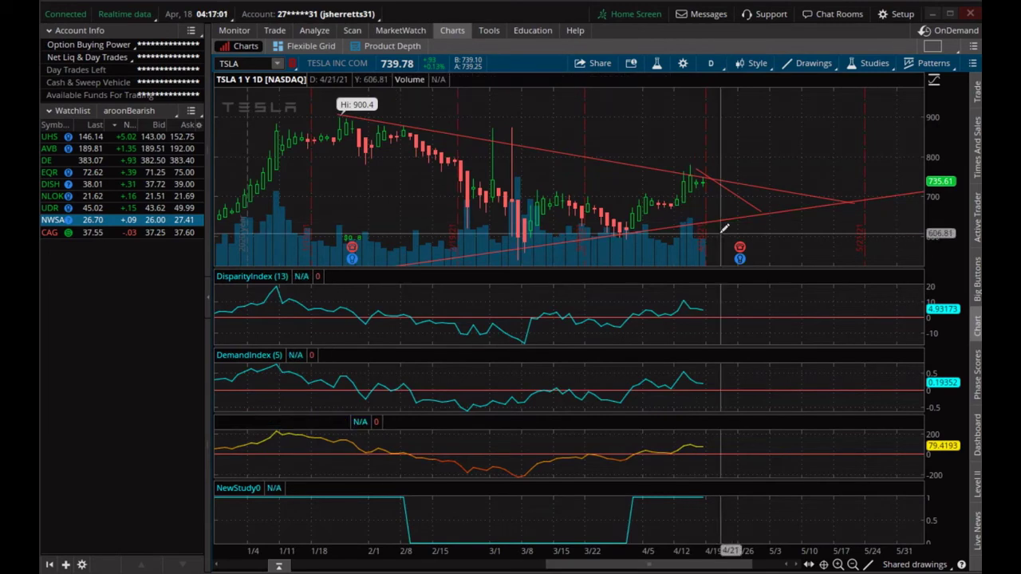
Step: Examine TSLA's daily candles and the indicator plots closely for late March to mid-April
drag(621, 238, 769, 213)
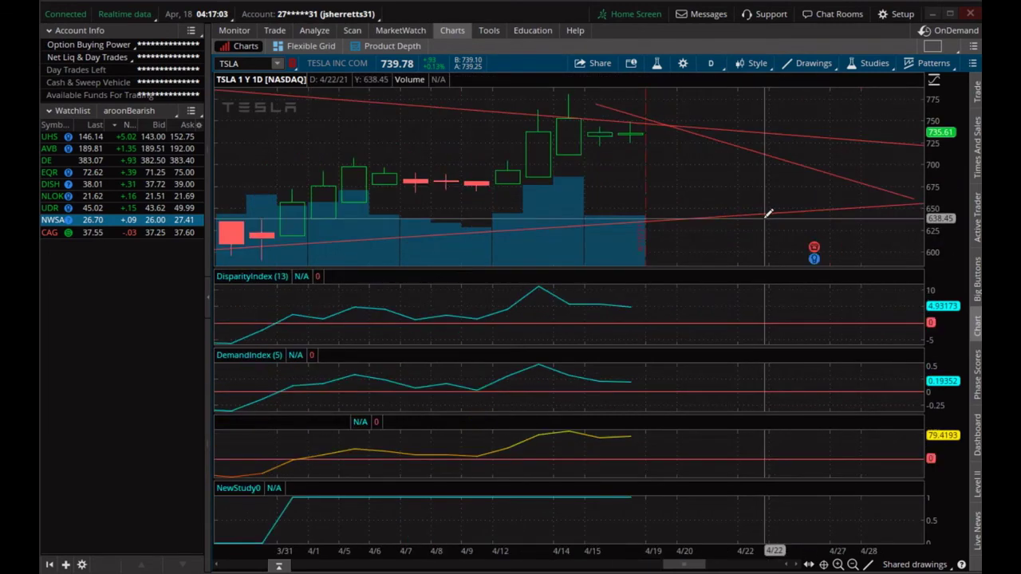
scroll(712, 222, up, 5)
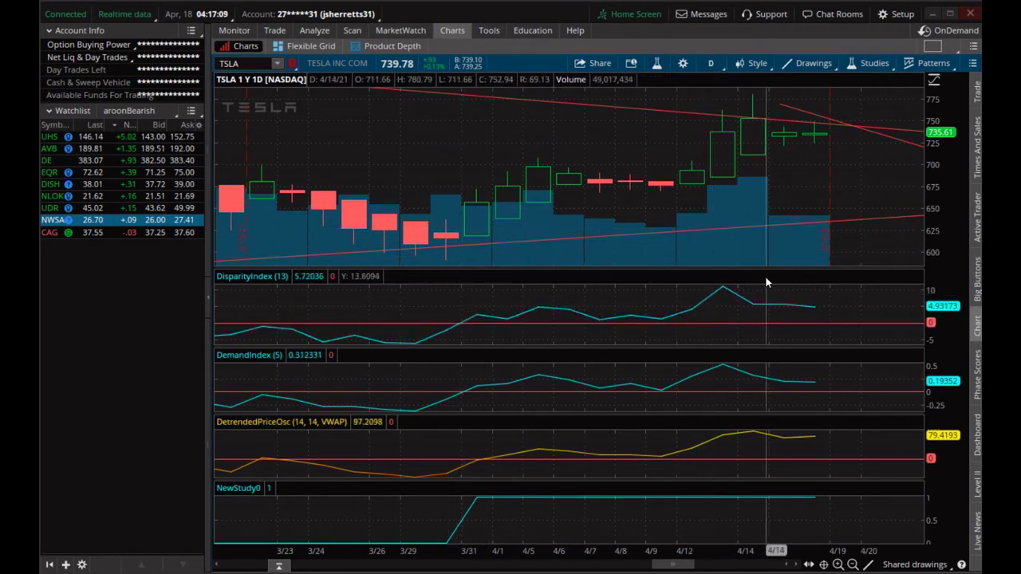
mouse_move(765, 276)
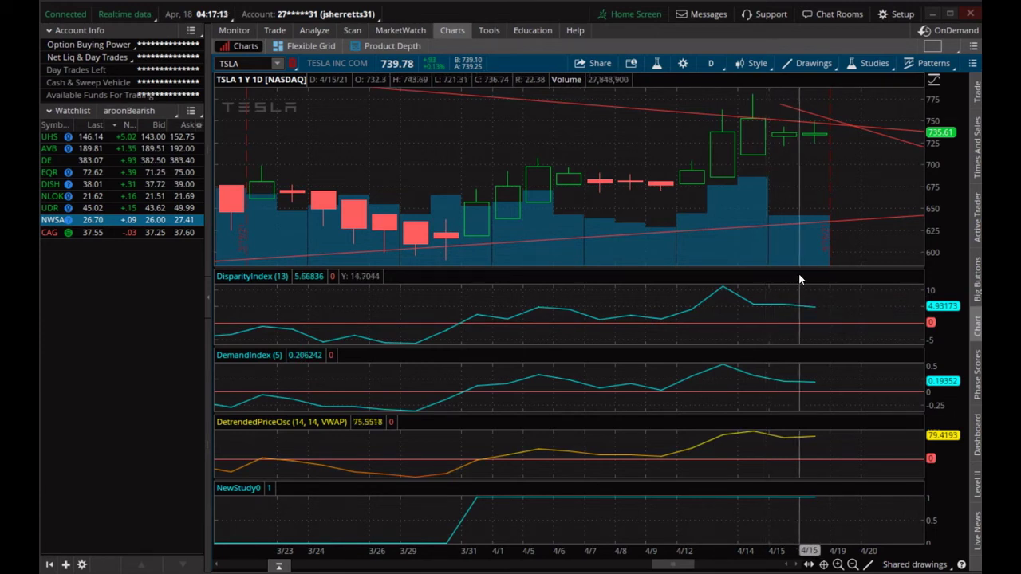
mouse_move(800, 279)
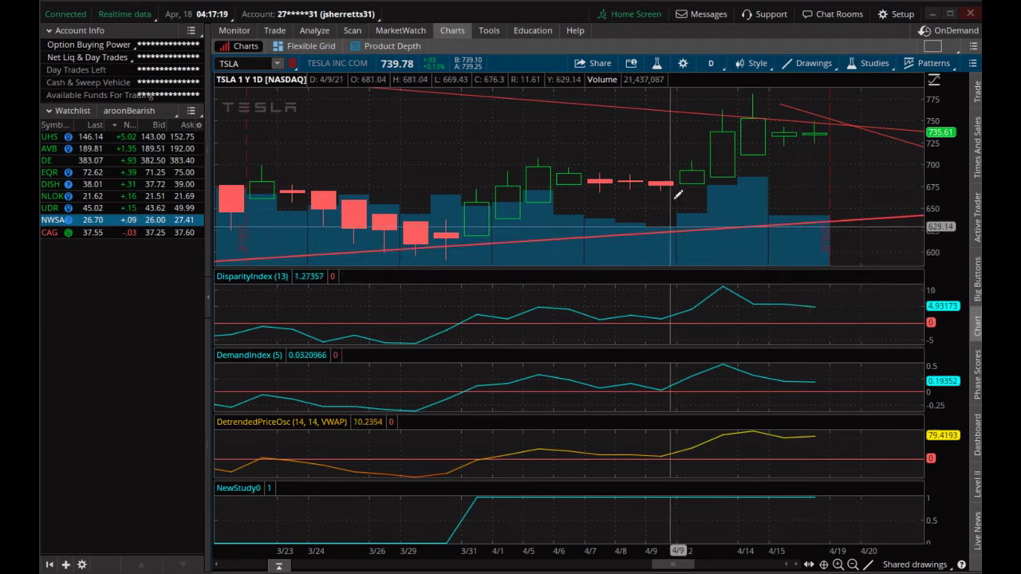
Step: Try the TSLA chart in the 180 D : 4h time frame and return it to 1 Y : 1D
click(710, 64)
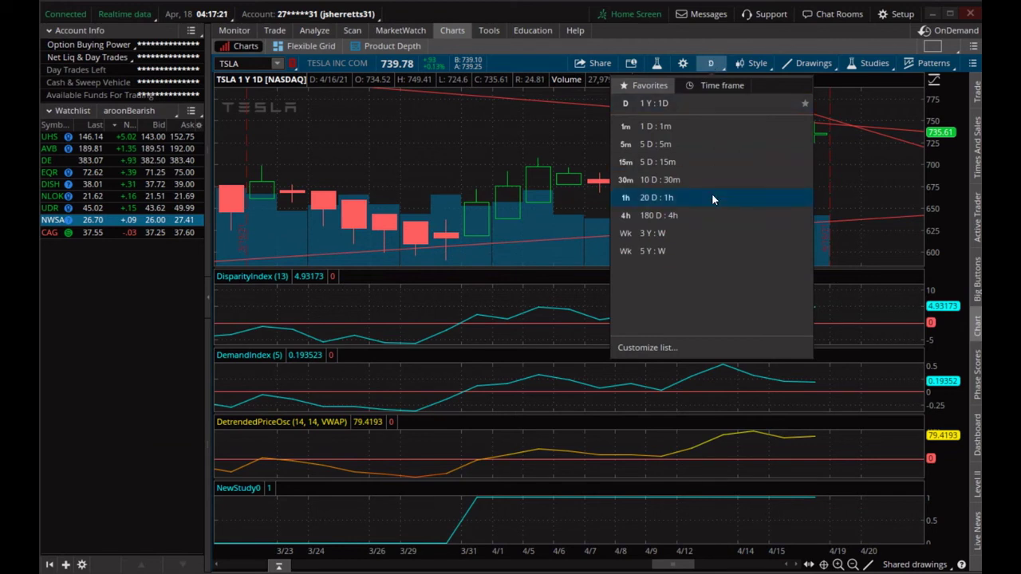
click(692, 215)
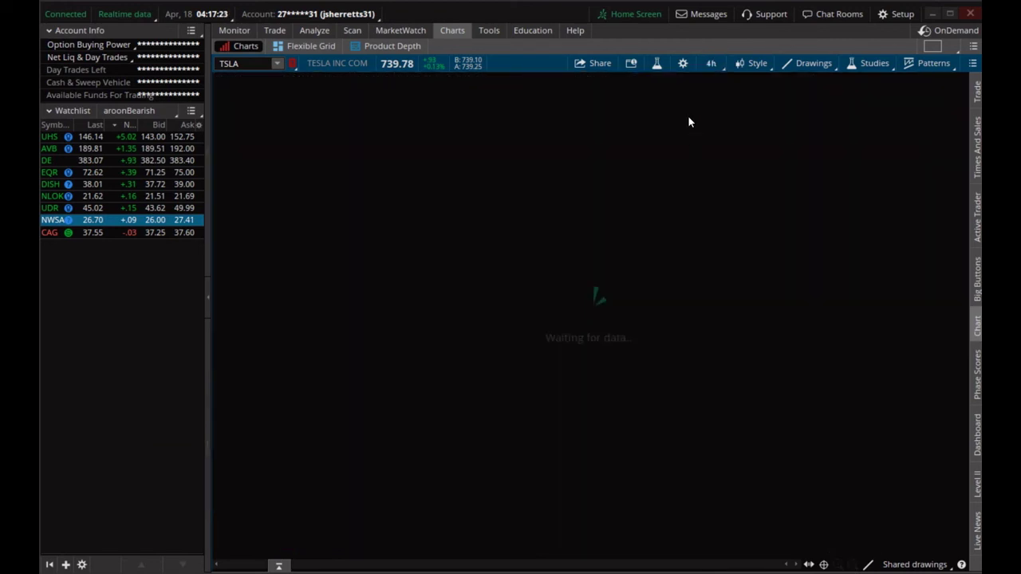
click(711, 66)
click(677, 162)
click(709, 66)
click(691, 208)
Step: Examine how NewStudy0 and the three indicators follow TSLA's daily uptrends and declines from July 2020 to April 2021
click(853, 564)
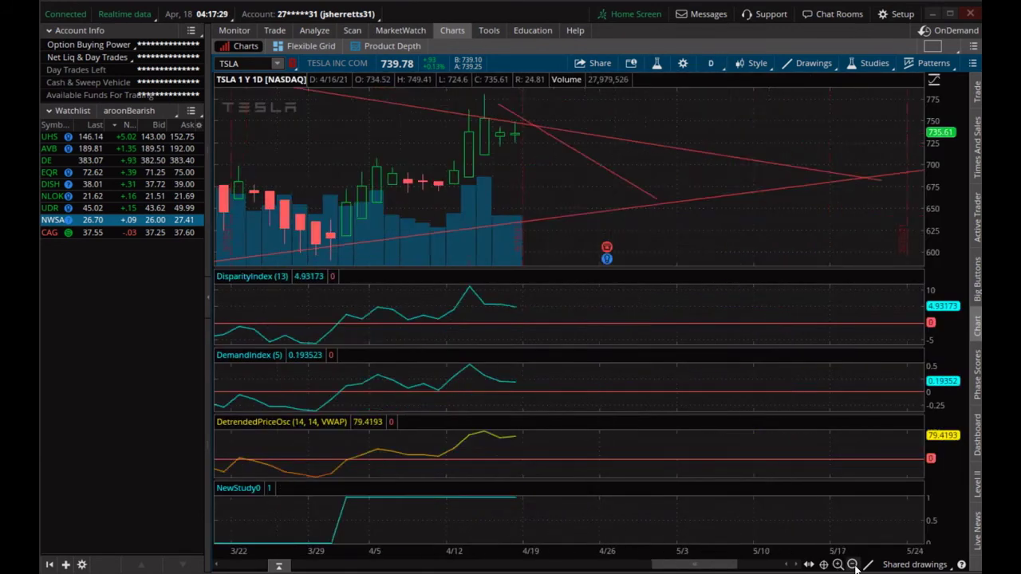
click(853, 564)
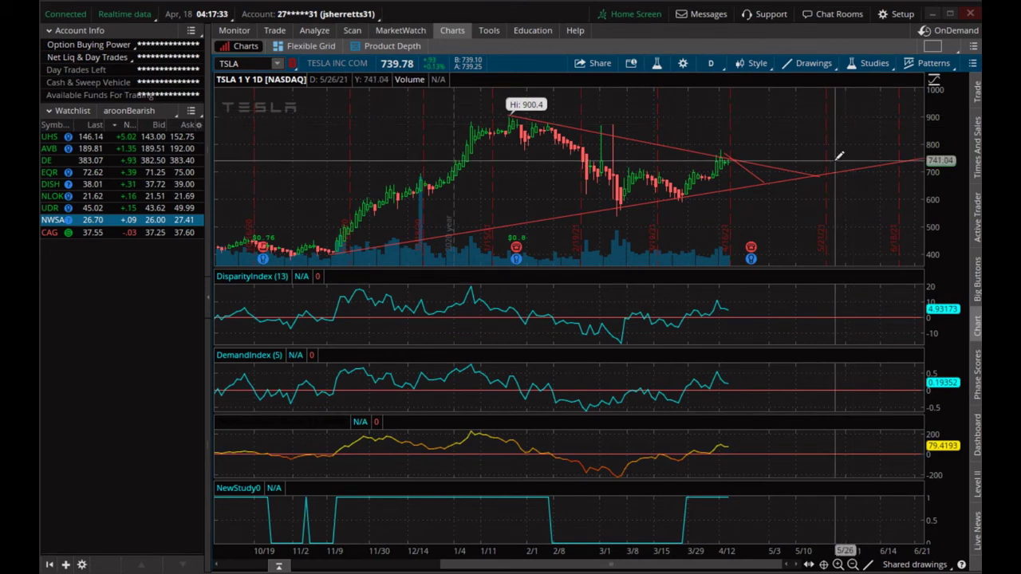
scroll(841, 160, up, 3)
scroll(843, 160, up, 1)
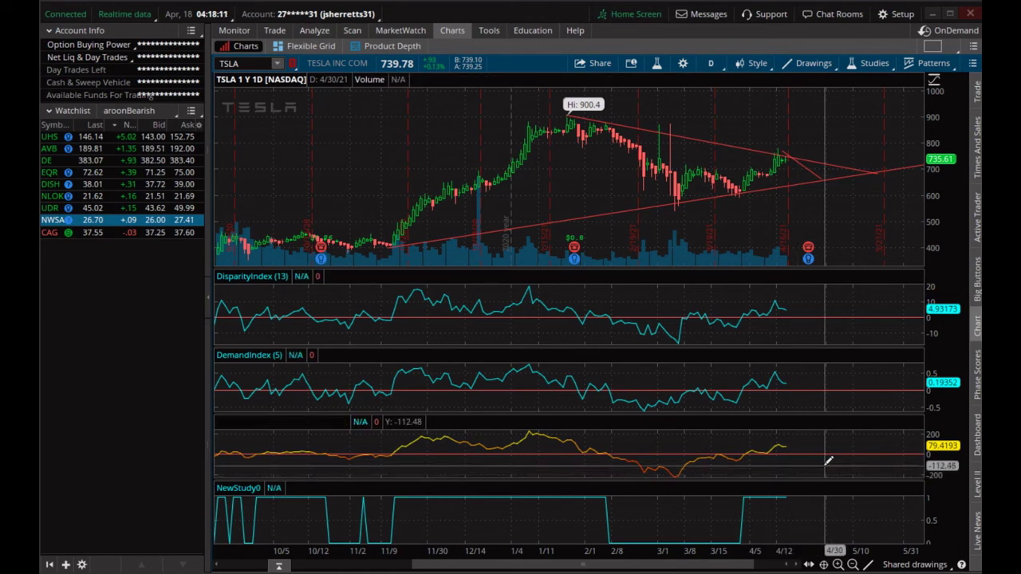
scroll(829, 461, down, 2)
scroll(829, 460, up, 4)
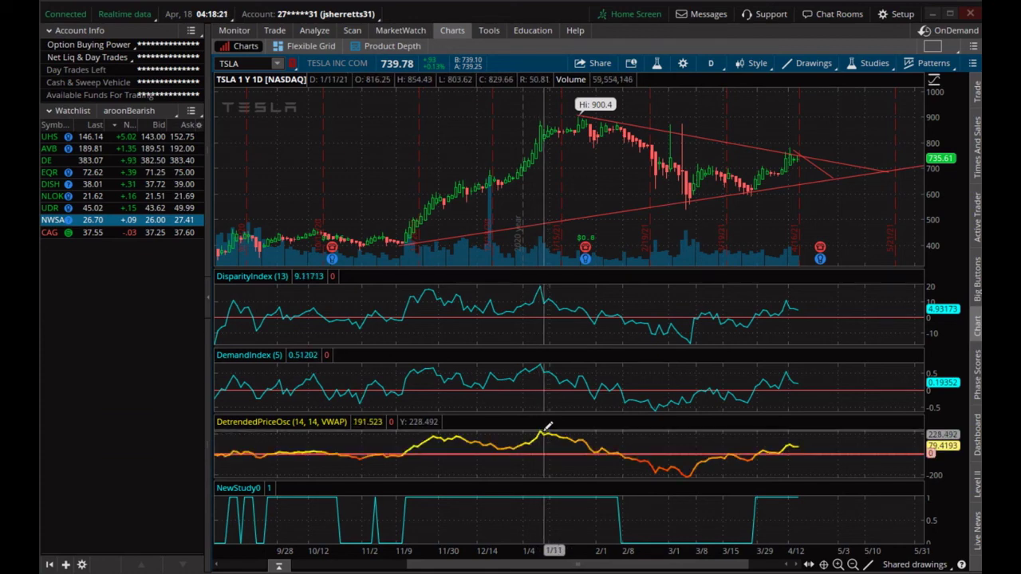
scroll(701, 451, up, 5)
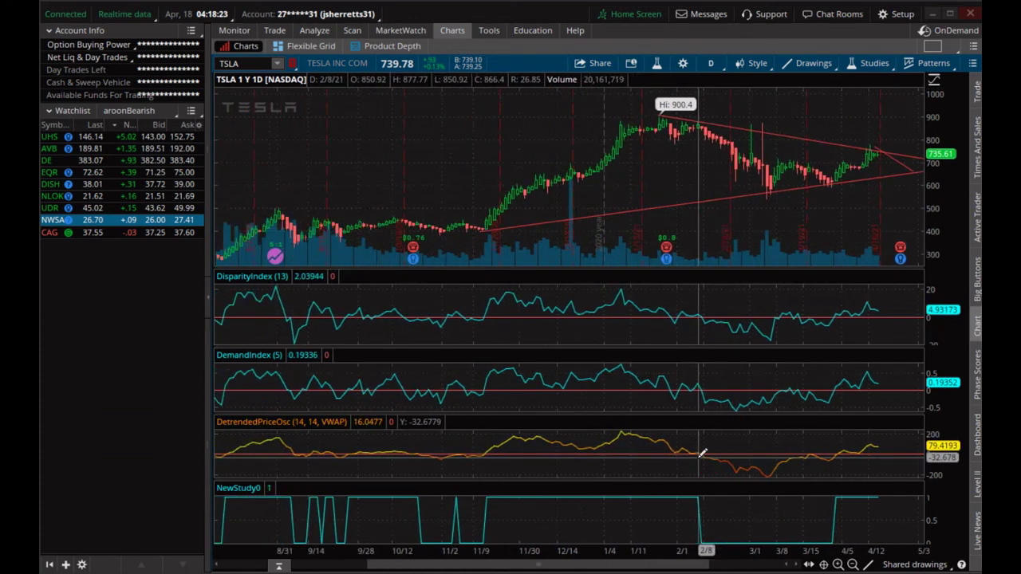
scroll(701, 451, up, 2)
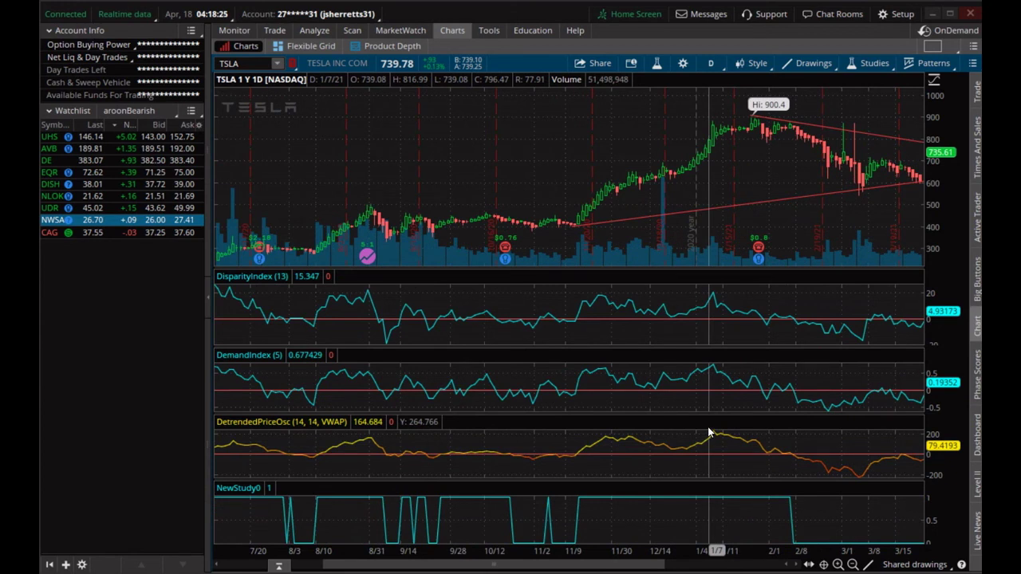